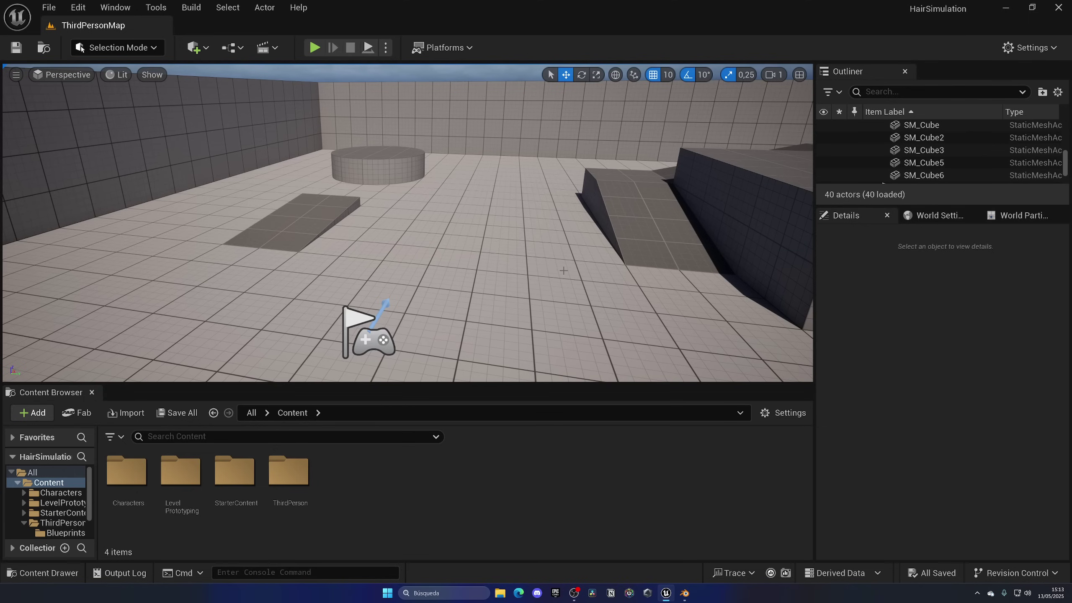
Open the Characters/Mannequins/Meshes content folder and select the SKM_Quinn_Simple skeletal mesh.
{"action": "double_click", "coordinate": [127, 473]}
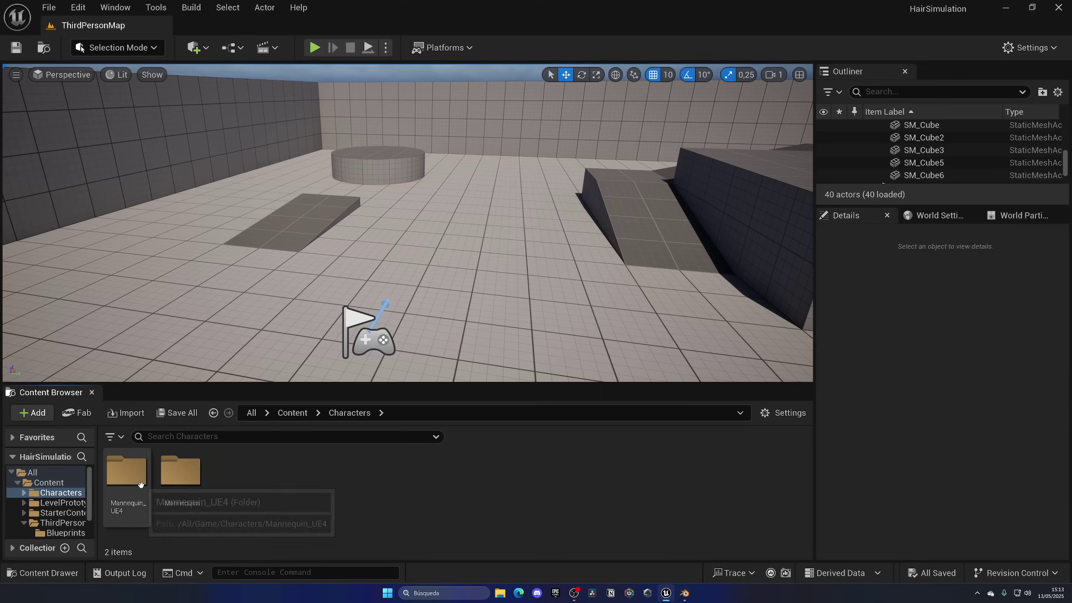
{"action": "double_click", "coordinate": [172, 481]}
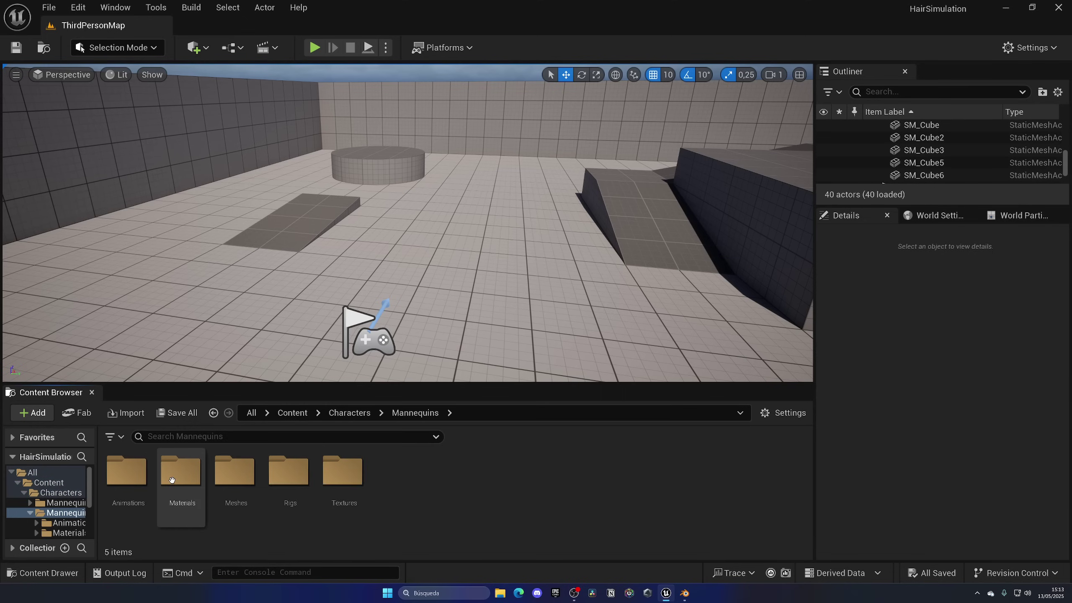
{"action": "left_click", "coordinate": [229, 505]}
{"action": "double_click", "coordinate": [230, 506]}
{"action": "left_click", "coordinate": [397, 477]}
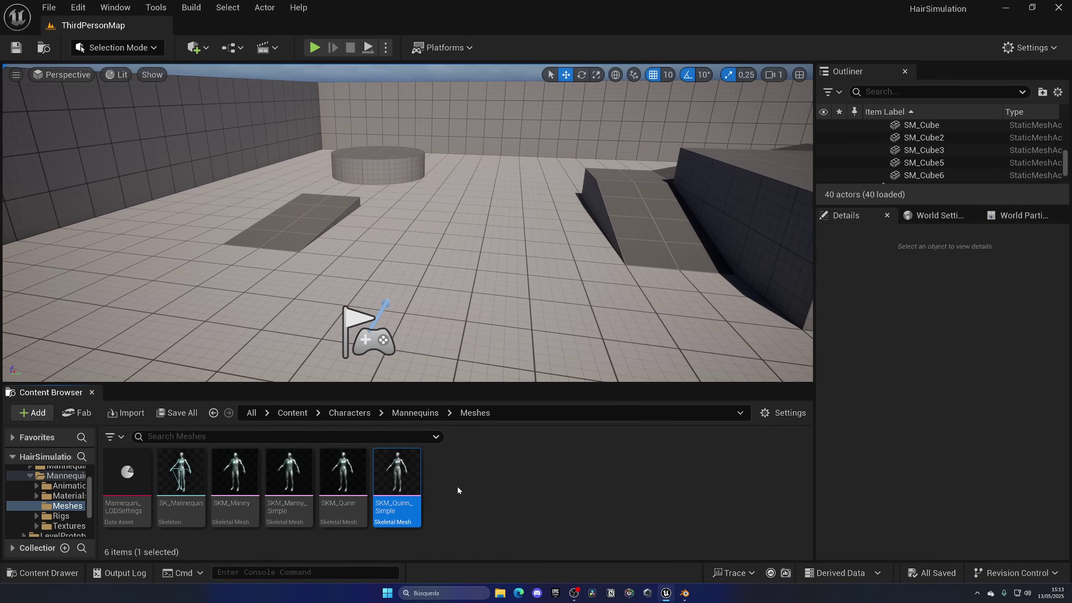
Export the SKM_Quinn_Simple mesh as an FBX file named SKM_Quinn_Simple_Hair with the default FBX 2013 export options.
{"action": "mouse_move", "coordinate": [379, 512]}
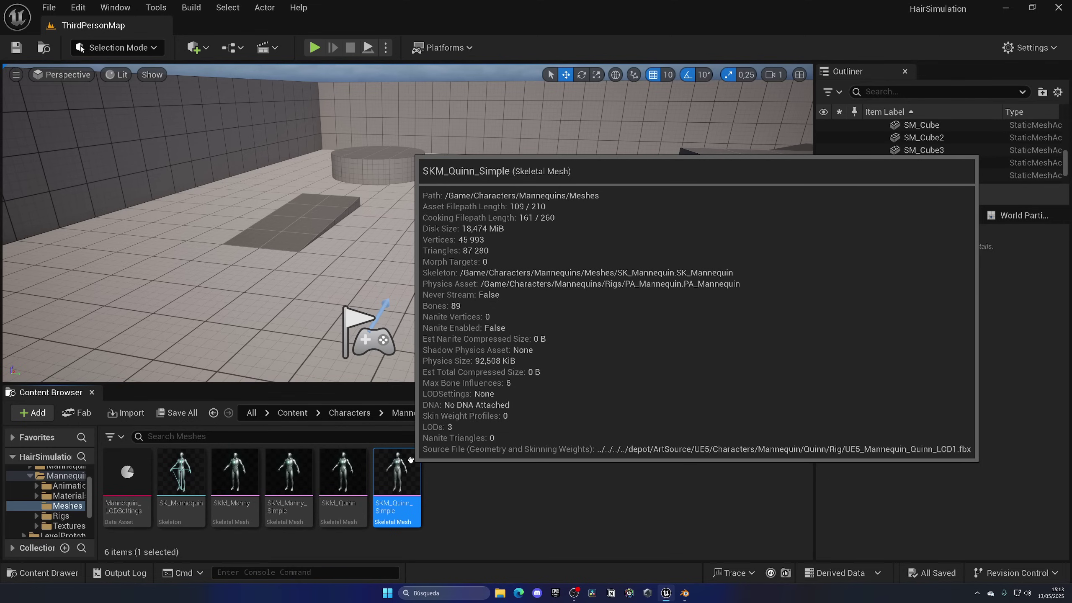
{"action": "right_click", "coordinate": [411, 459]}
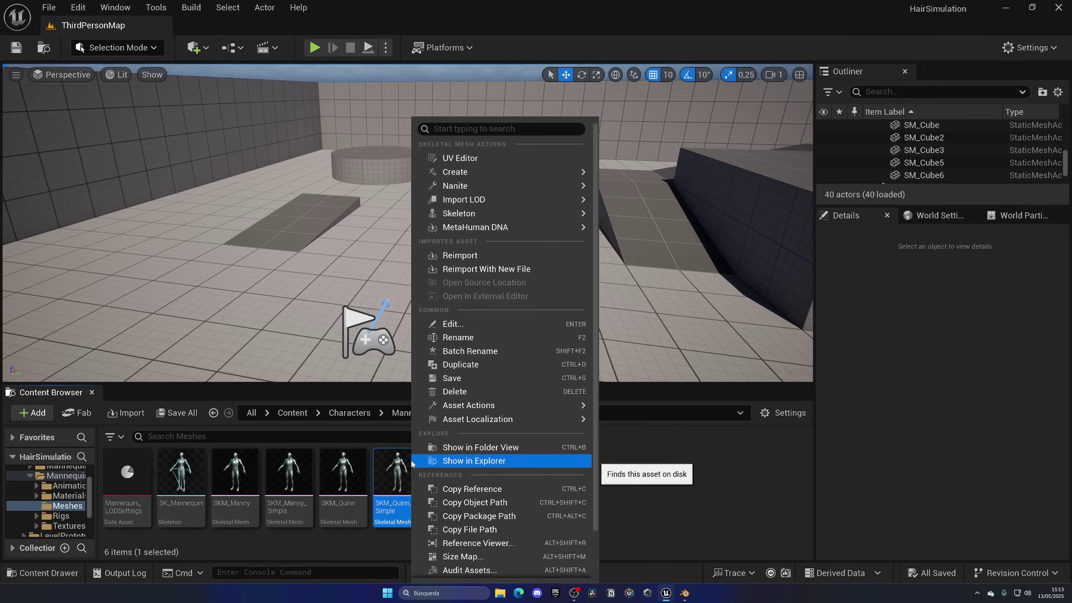
{"action": "mouse_move", "coordinate": [528, 405]}
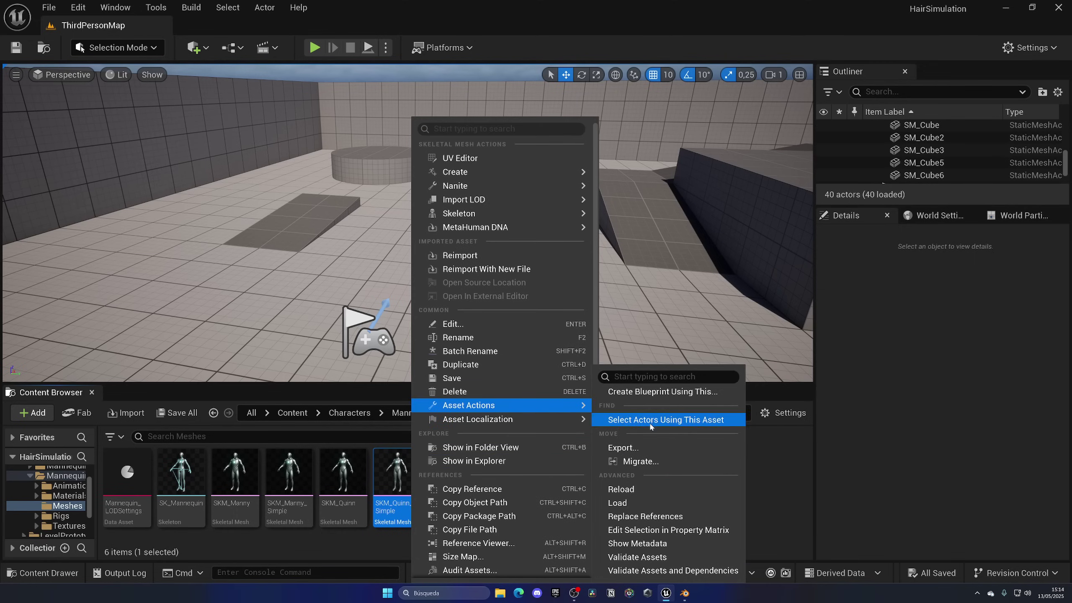
{"action": "left_click", "coordinate": [658, 448]}
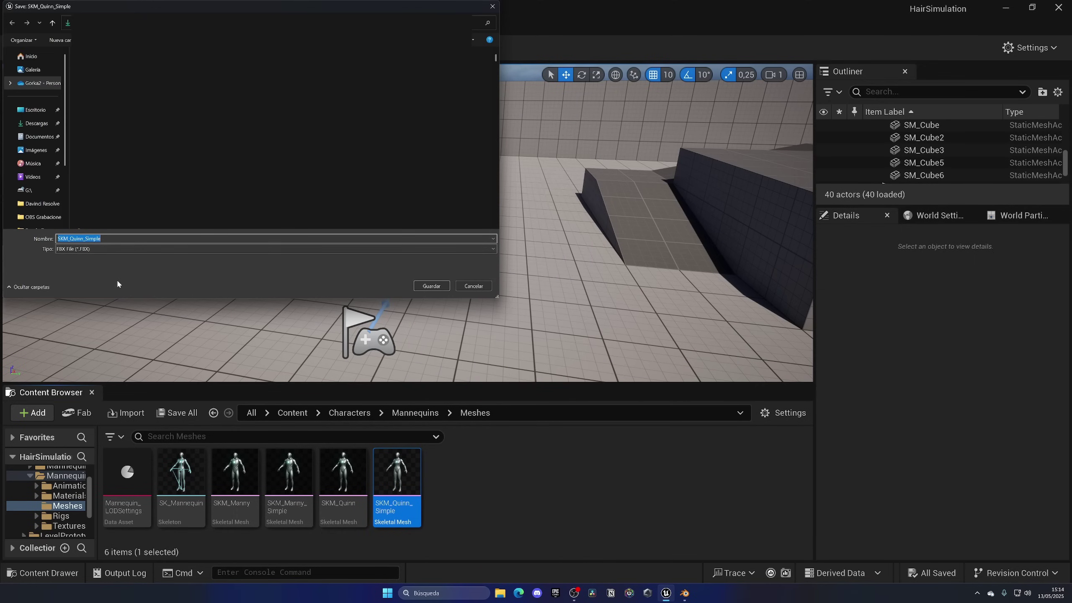
{"action": "key", "text": "End"}
{"action": "type", "text": "_"}
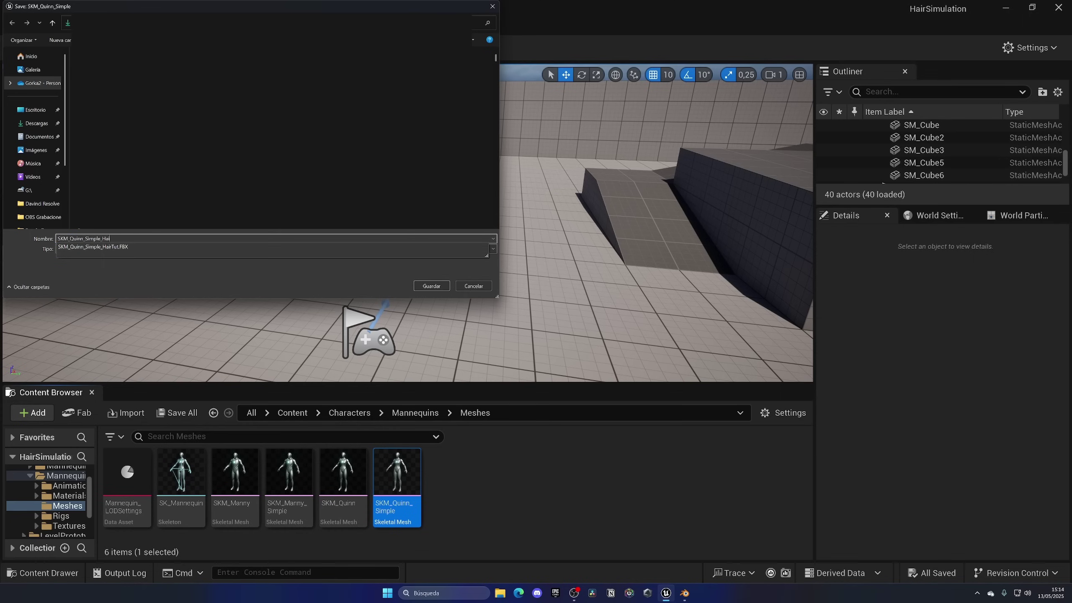
{"action": "left_click", "coordinate": [141, 287]}
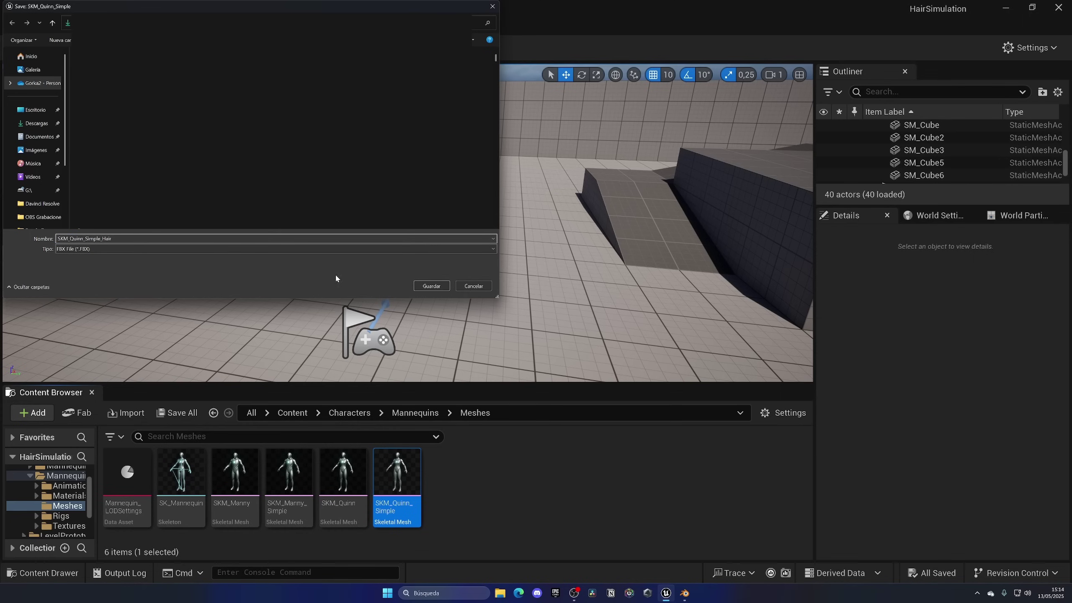
{"action": "left_click", "coordinate": [422, 287]}
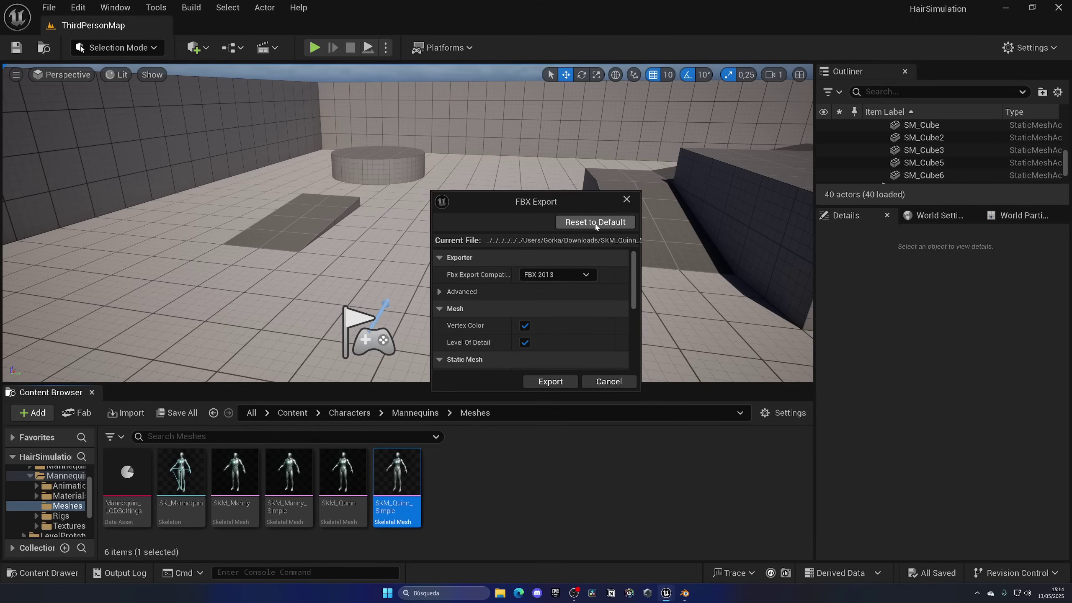
{"action": "left_click", "coordinate": [557, 382]}
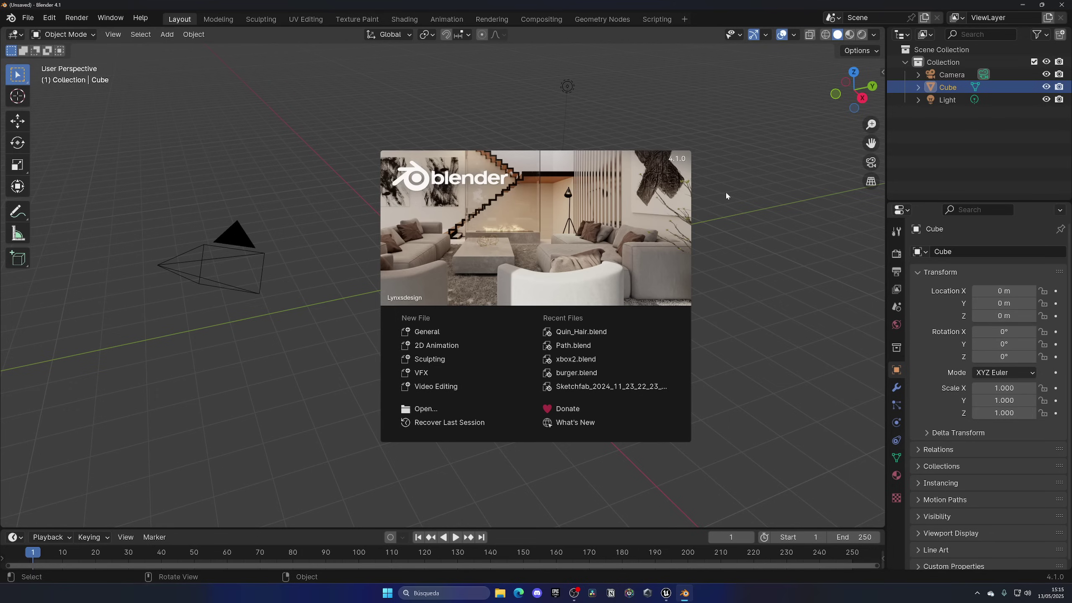
Switch to Blender, dismiss the splash screen and delete the default camera, cube and light.
{"action": "left_click", "coordinate": [702, 115]}
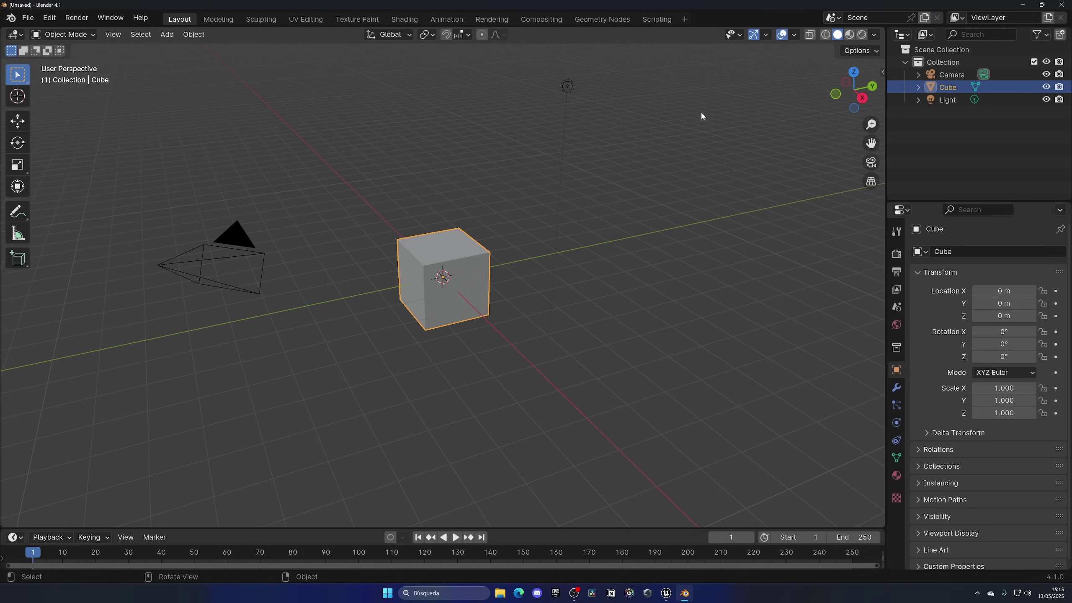
{"action": "left_click_drag", "start_coordinate": [124, 87], "coordinate": [707, 359]}
{"action": "key", "text": "Delete"}
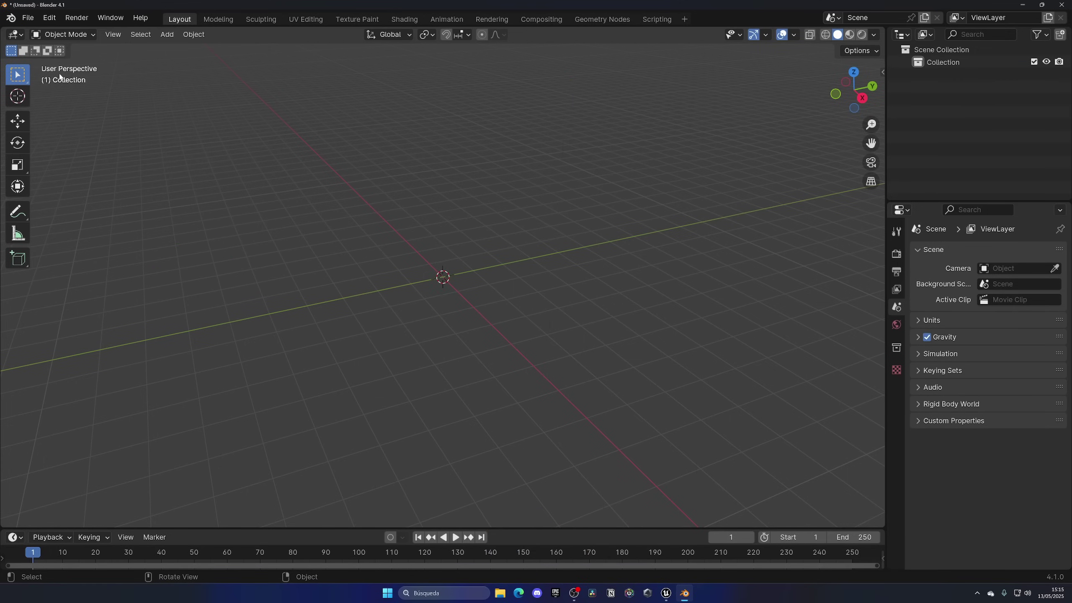
Import SKM_Quinn_Simple_Hair.FBX from the Downloads folder, filtering the files by "Hair" and keeping the default import options.
{"action": "left_click", "coordinate": [28, 17]}
{"action": "mouse_move", "coordinate": [74, 197]}
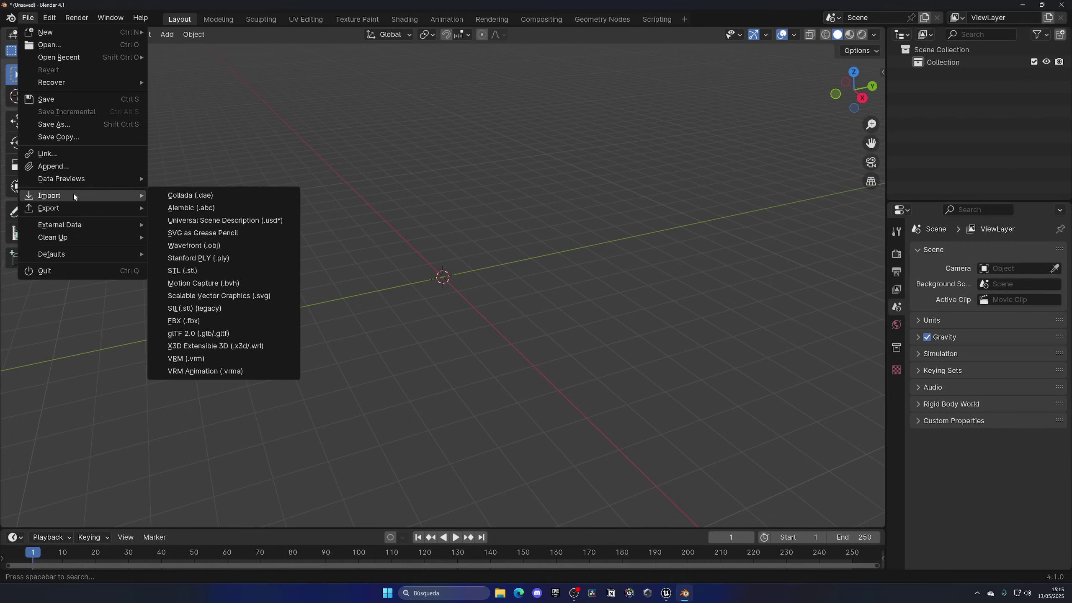
{"action": "left_click", "coordinate": [219, 321]}
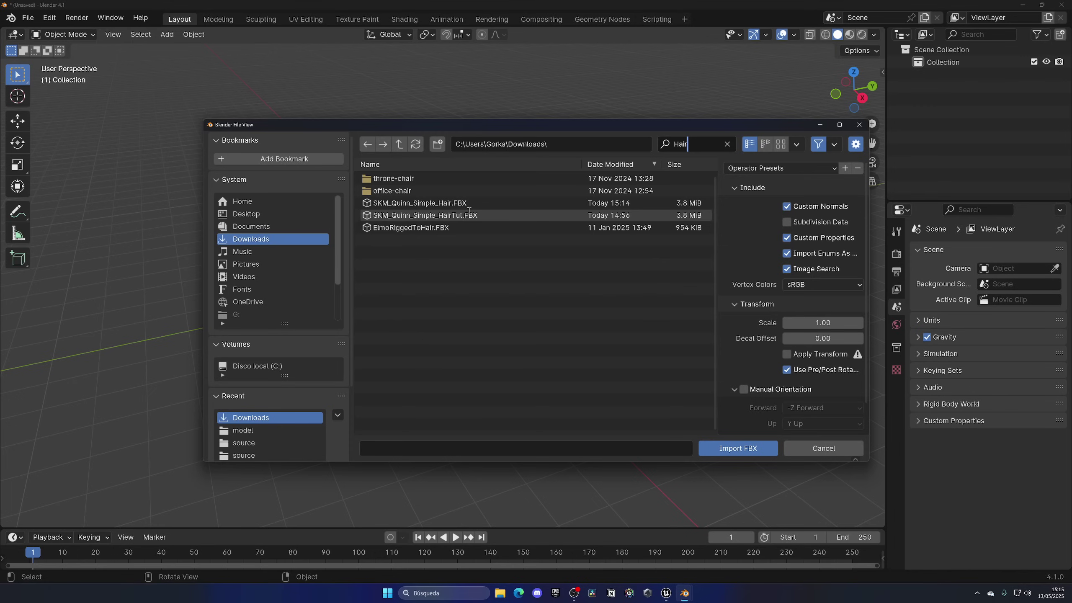
{"action": "key", "text": "Return"}
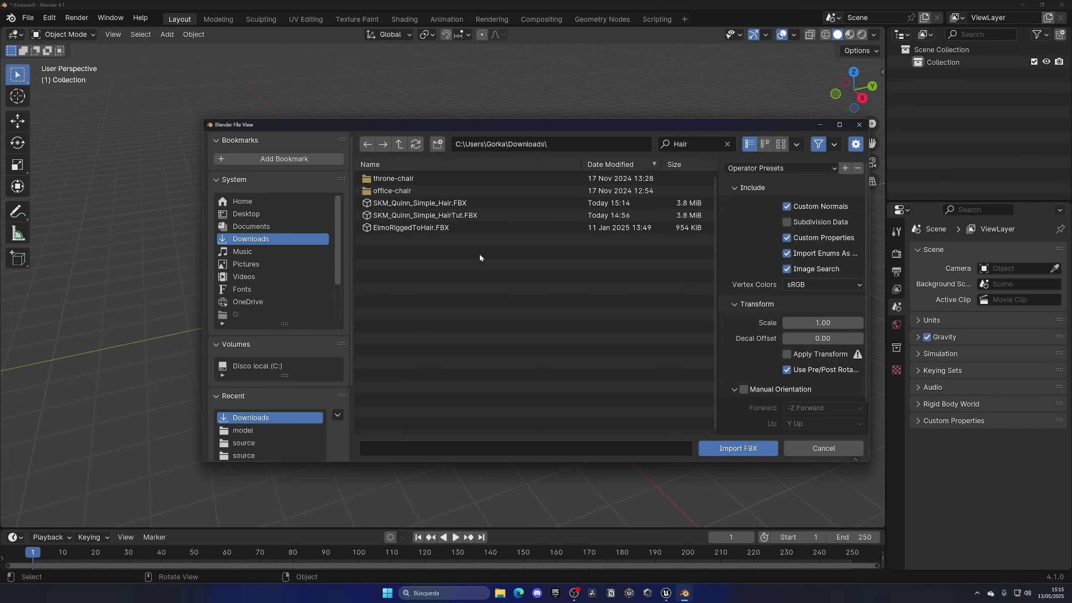
{"action": "left_click", "coordinate": [475, 207]}
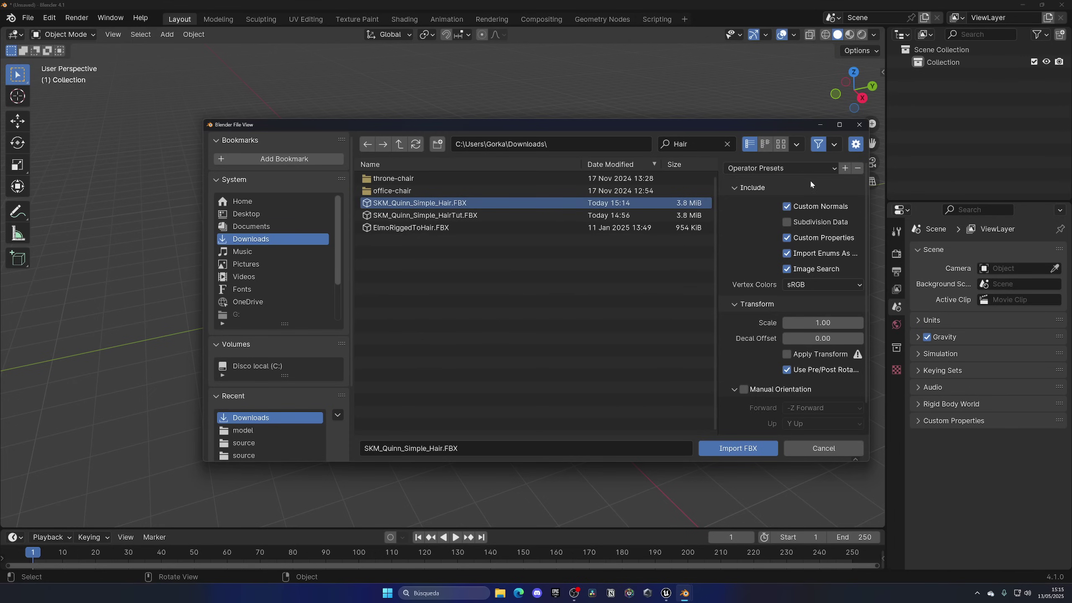
{"action": "left_click", "coordinate": [748, 448]}
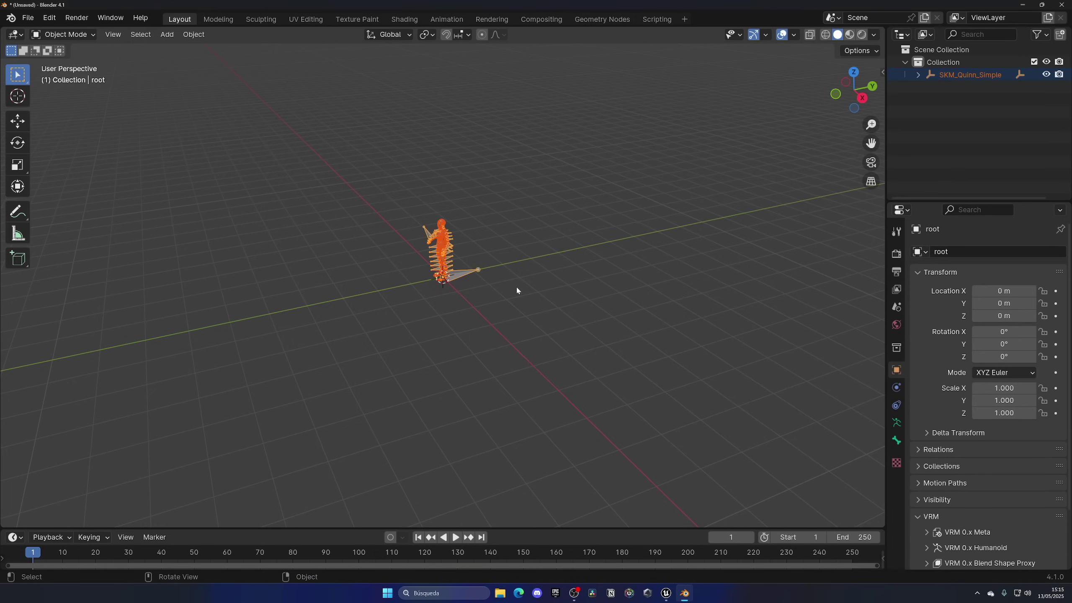
Expand the imported SKM_Quinn_Simple hierarchy down to its meshes and delete the LOD1 and LOD2 meshes.
{"action": "middle_click_drag", "start_coordinate": [478, 286], "coordinate": [539, 299]}
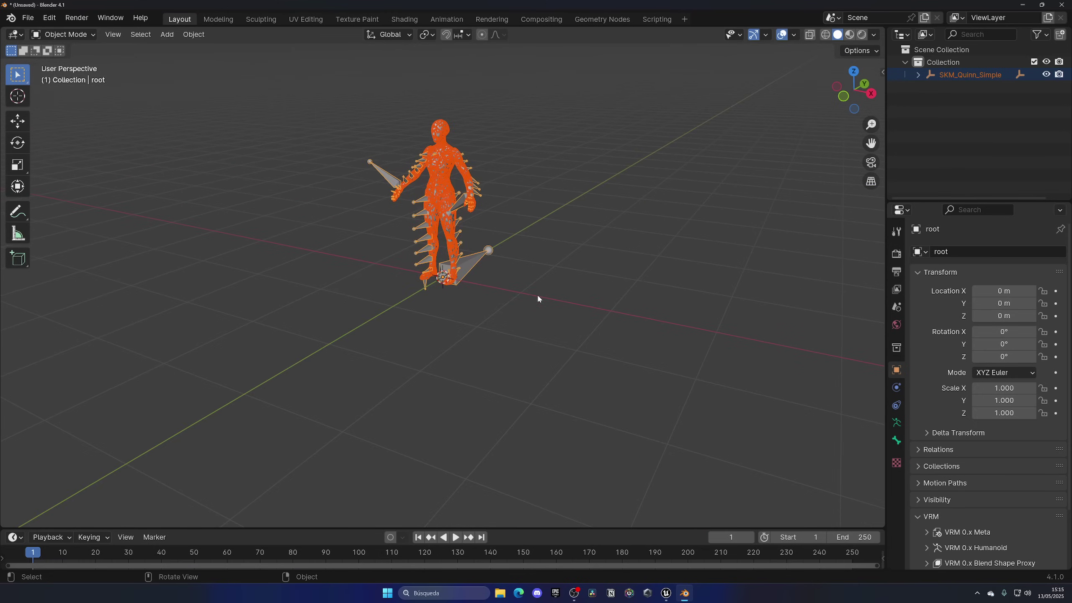
{"action": "left_click", "coordinate": [544, 270]}
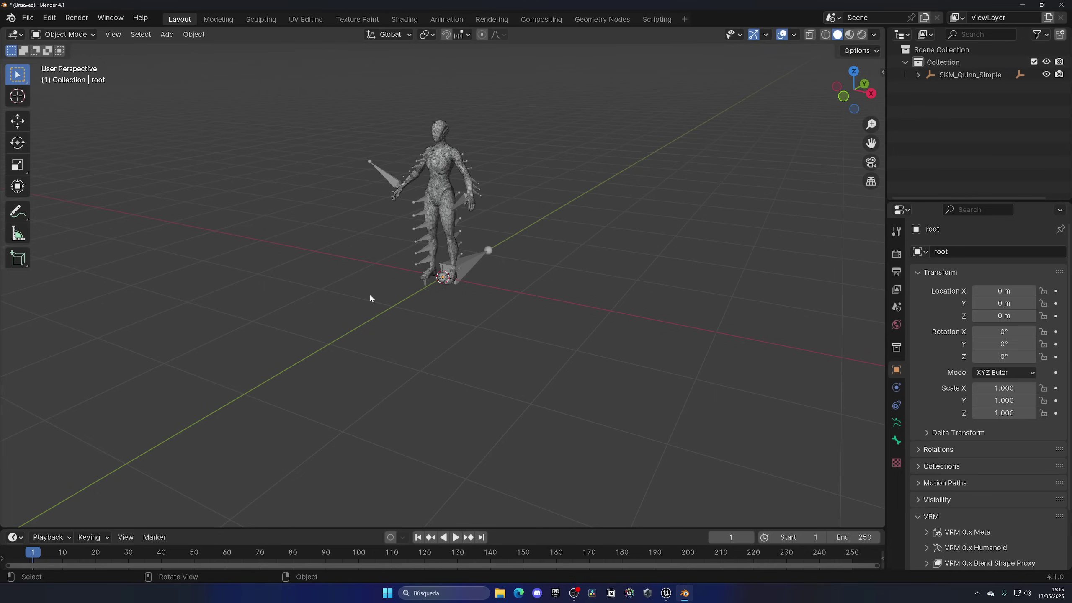
{"action": "scroll", "coordinate": [526, 275], "scroll_direction": "up", "scroll_amount": 5}
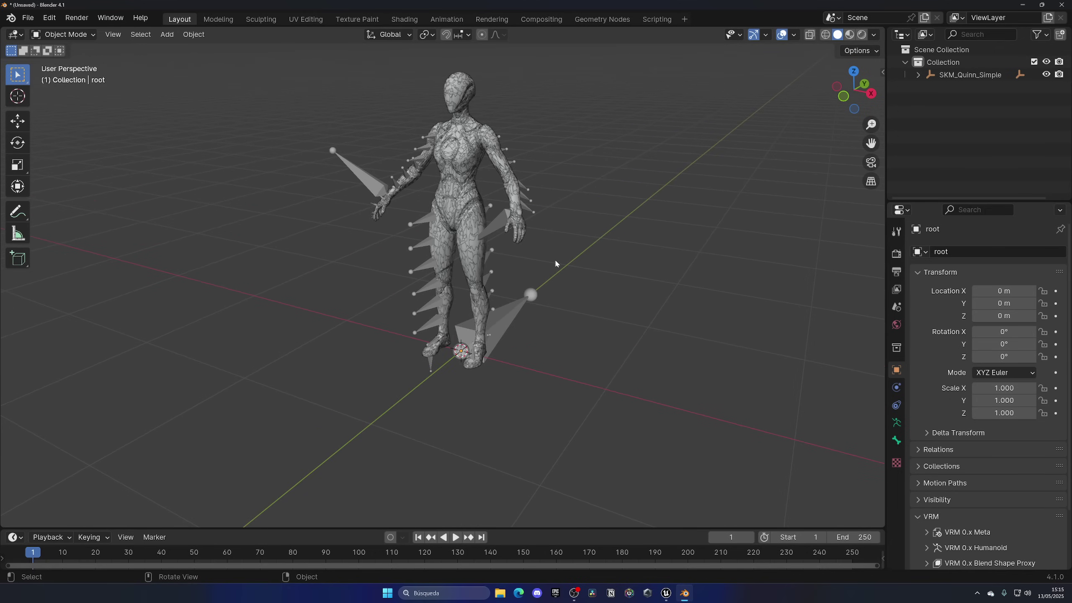
{"action": "left_click", "coordinate": [918, 75]}
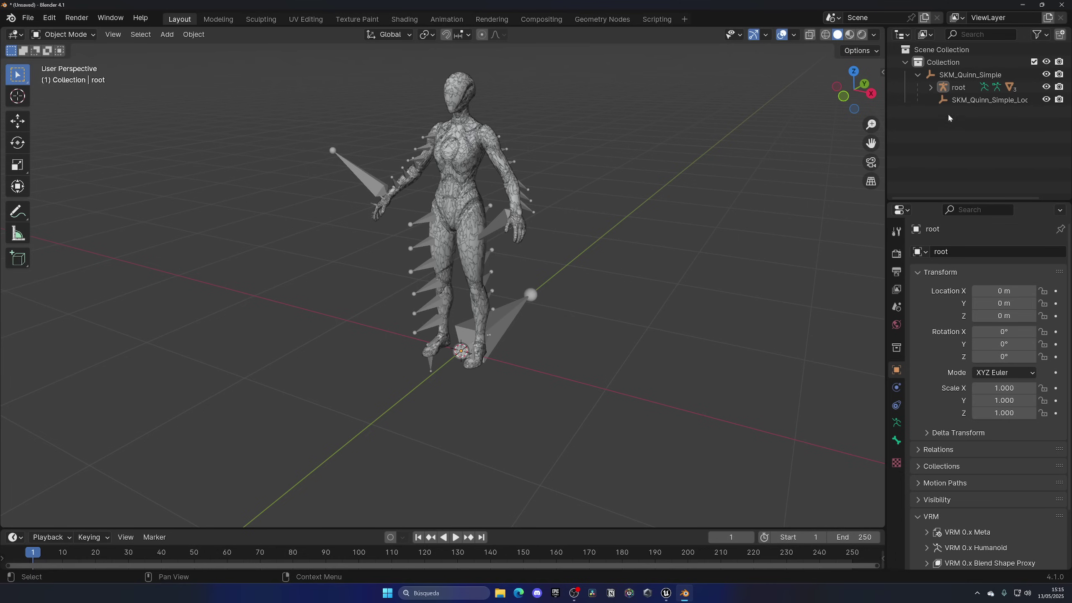
{"action": "left_click", "coordinate": [931, 88]}
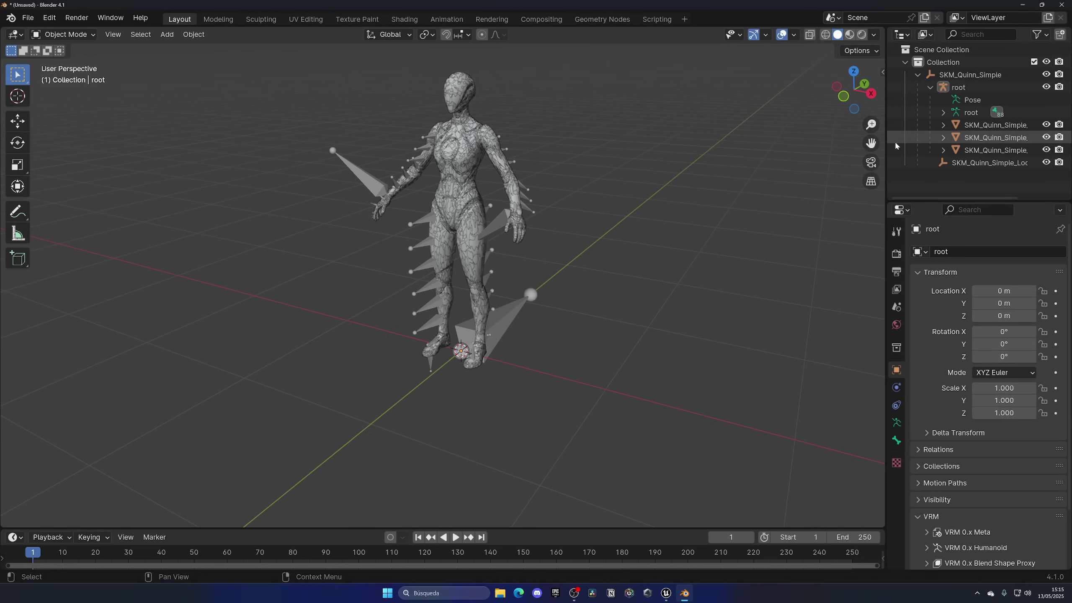
{"action": "left_click_drag", "start_coordinate": [887, 142], "coordinate": [815, 145]}
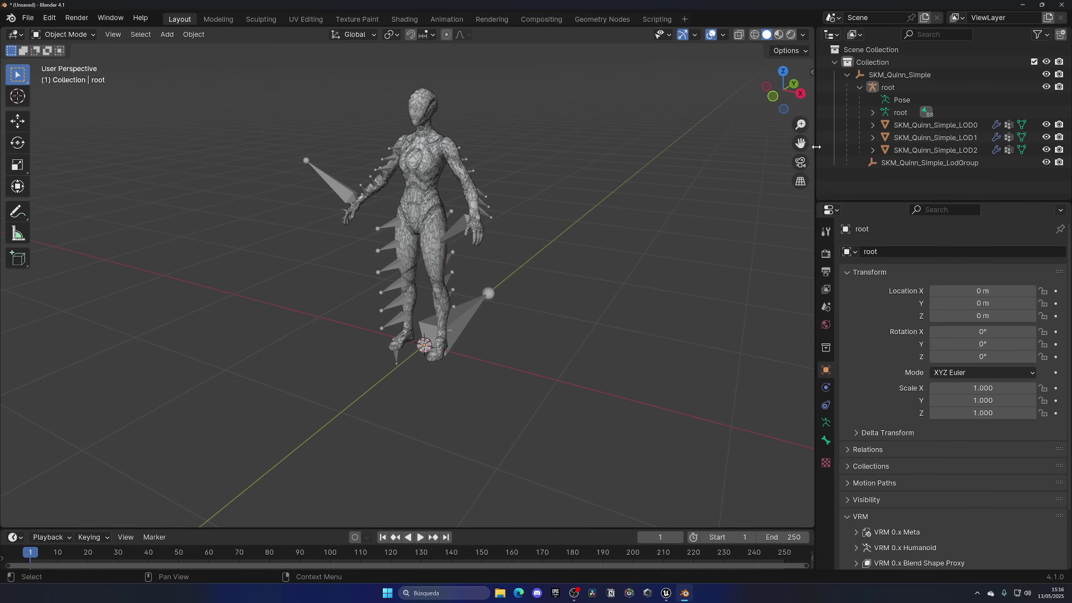
{"action": "left_click", "coordinate": [950, 138]}
{"action": "left_click", "coordinate": [953, 145], "text": "ctrl"}
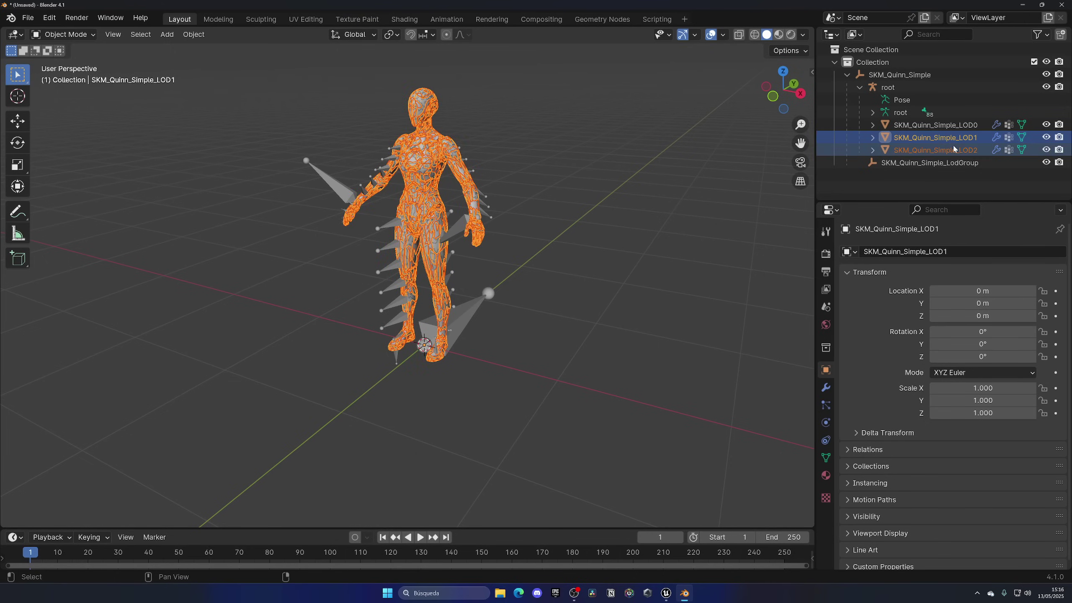
{"action": "key", "text": "Delete"}
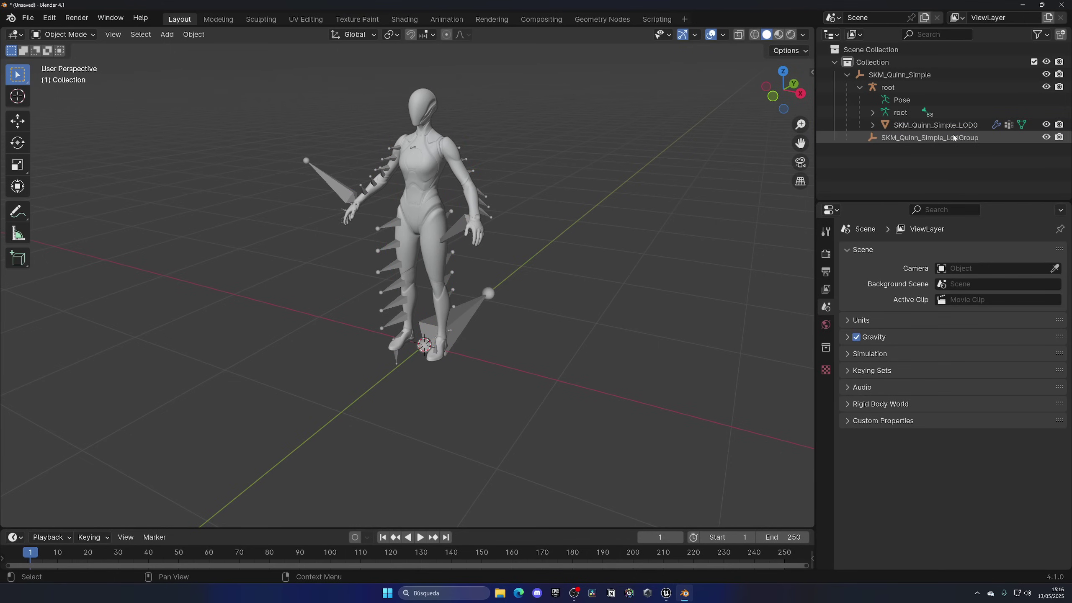
Hide the root armature in the viewport so that only the mannequin mesh is displayed.
{"action": "key", "text": "Up"}
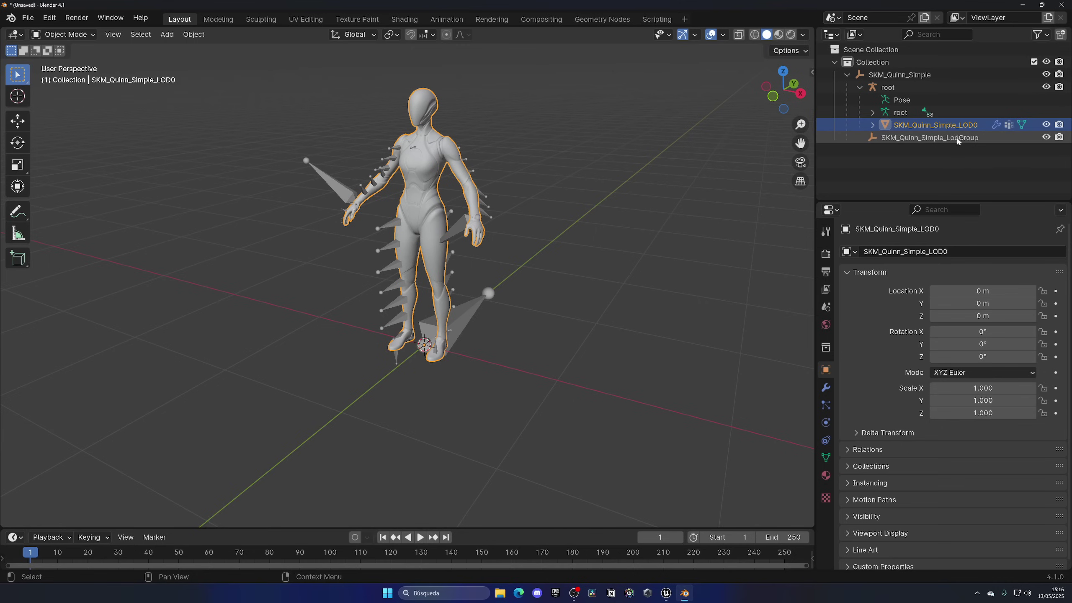
{"action": "left_click", "coordinate": [456, 231]}
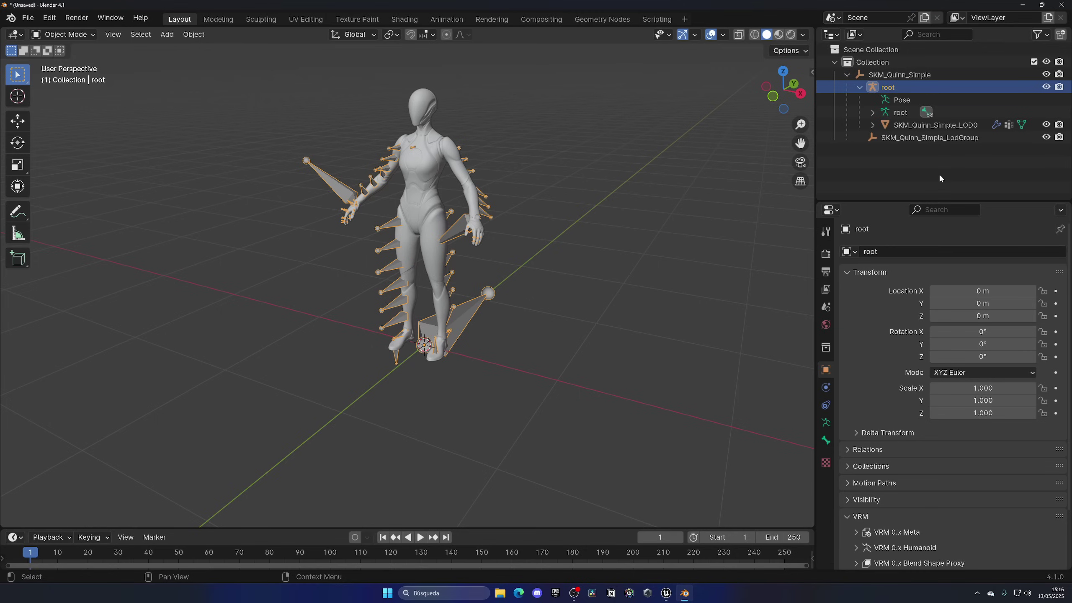
{"action": "left_click", "coordinate": [1047, 88]}
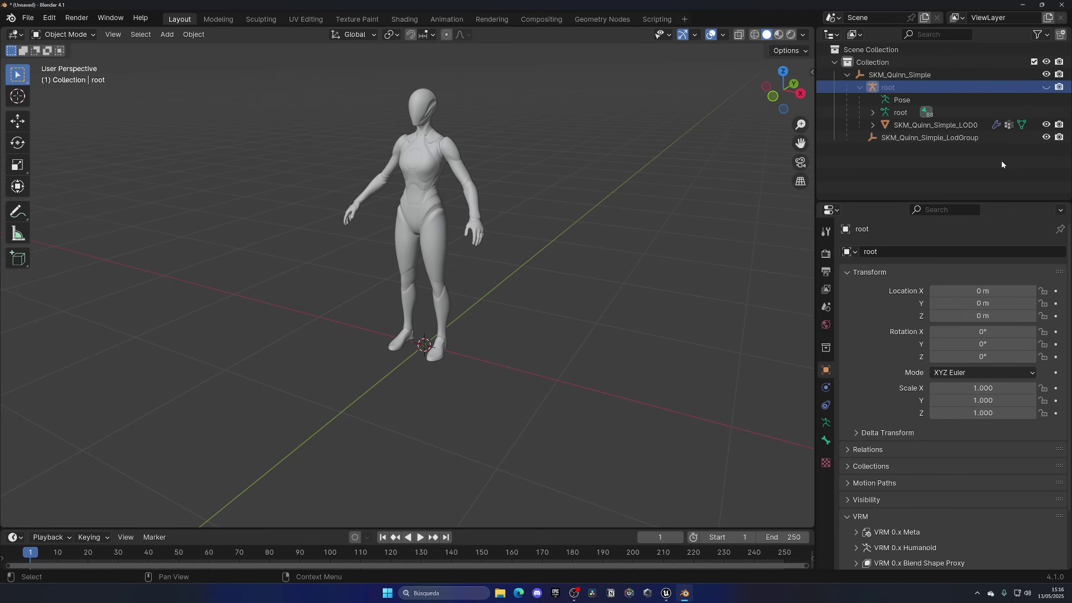
Add a new particle system to the SKM_Quinn_Simple_LOD0 mesh.
{"action": "left_click", "coordinate": [439, 153]}
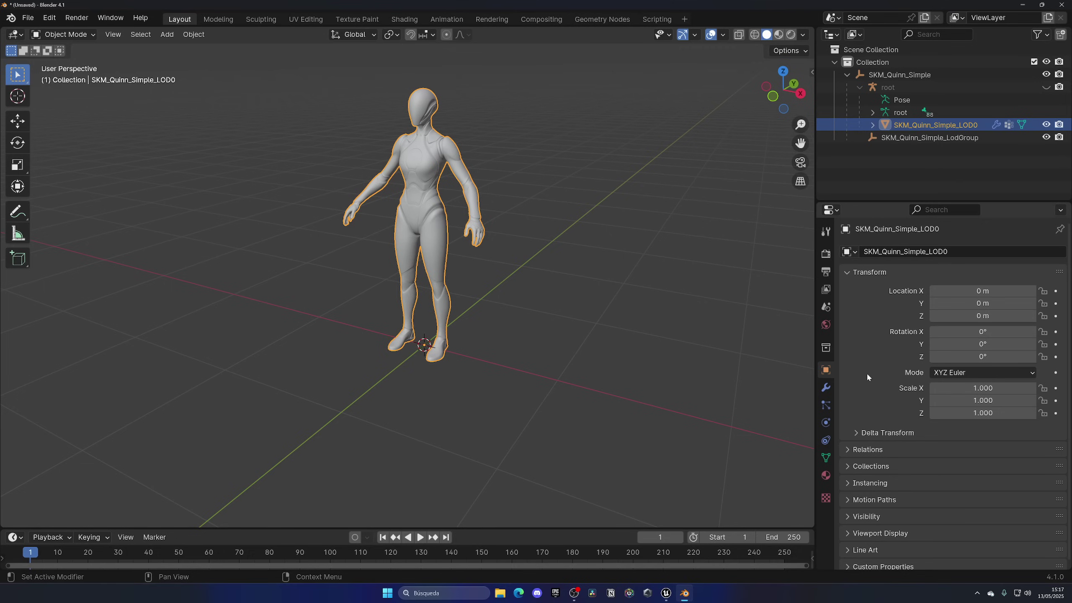
{"action": "left_click", "coordinate": [826, 406]}
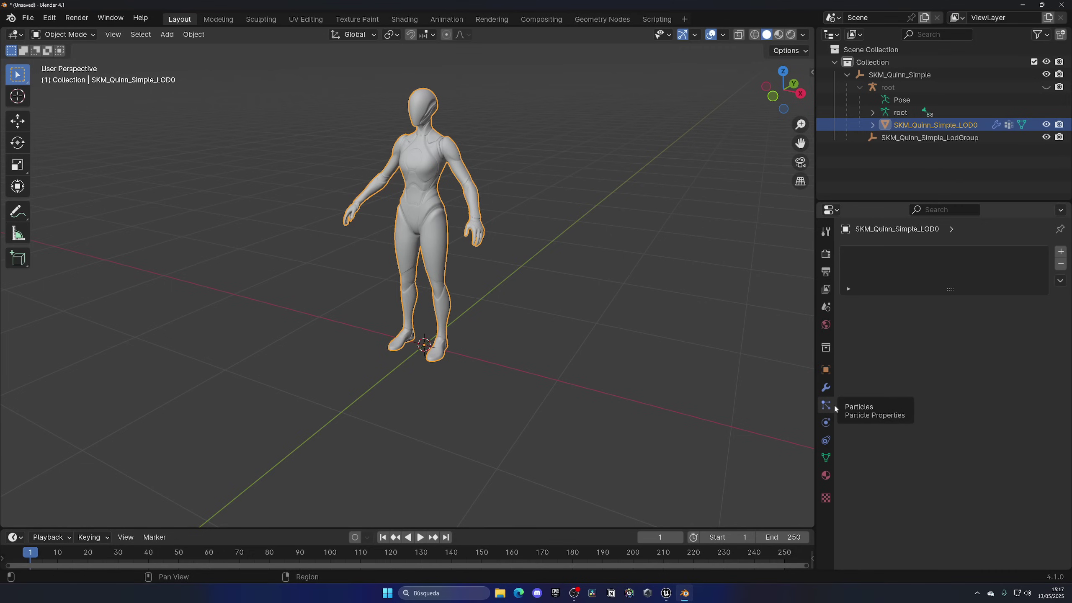
{"action": "left_click", "coordinate": [1061, 251]}
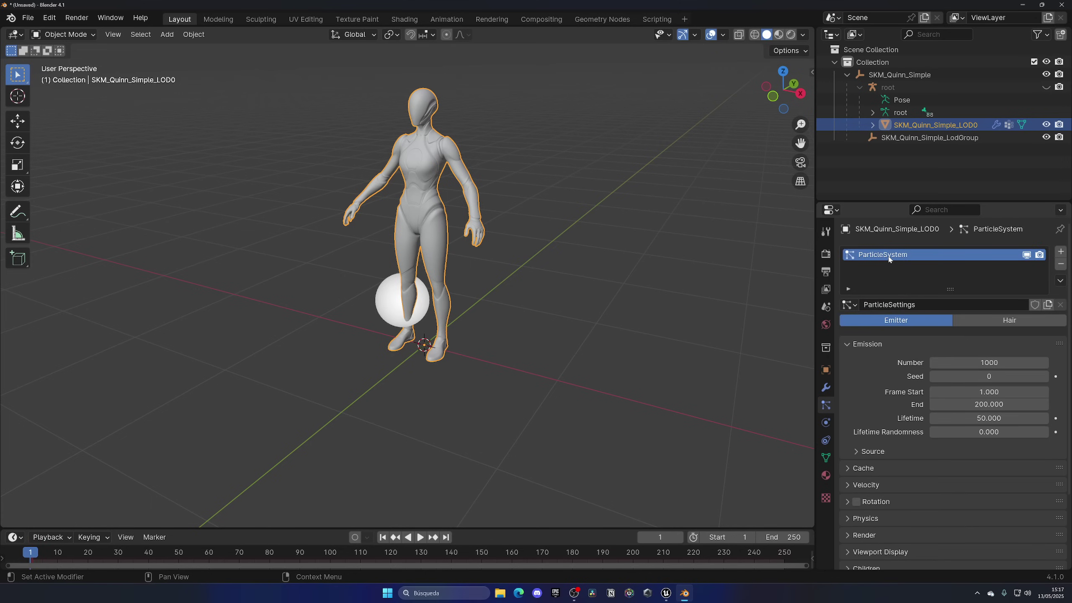
Rename the particle settings to "Hair" and change the particle system type from Emitter to Hair.
{"action": "left_click", "coordinate": [928, 305]}
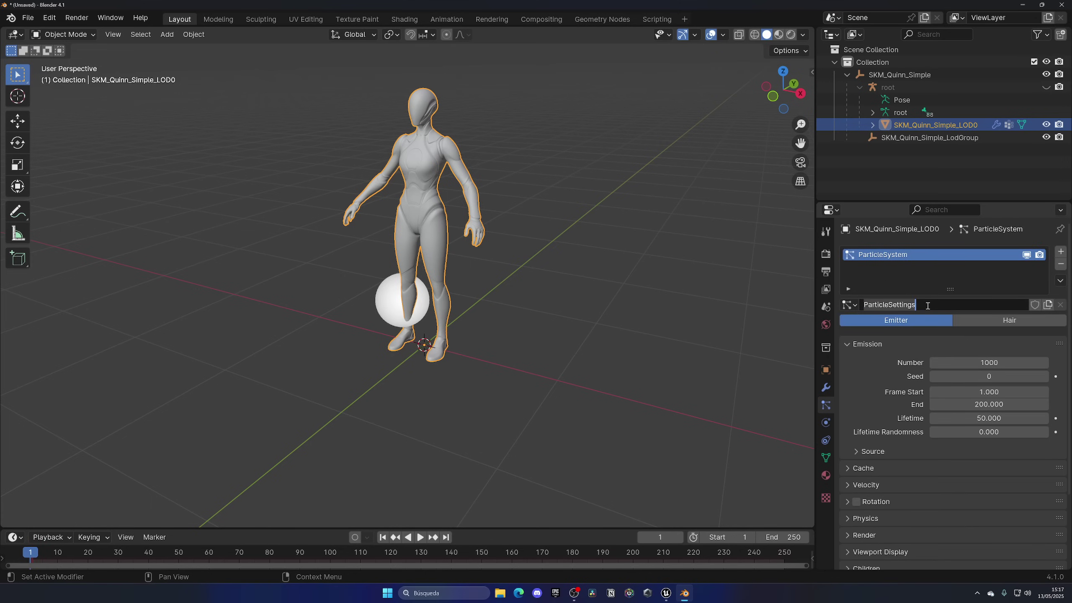
{"action": "type", "text": "Hair"}
{"action": "key", "text": "Return"}
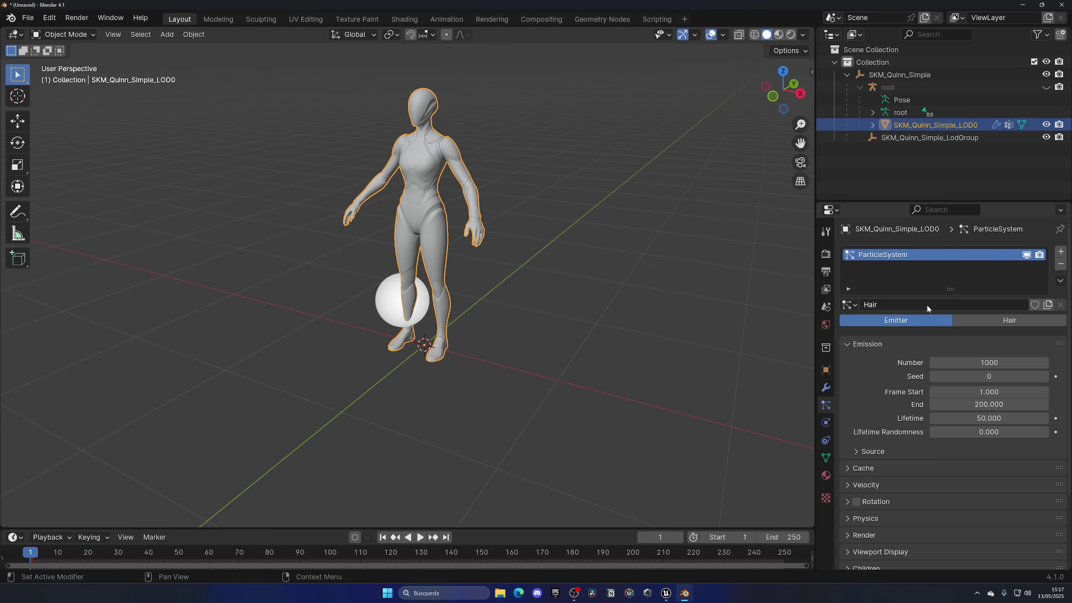
{"action": "left_click", "coordinate": [1009, 320]}
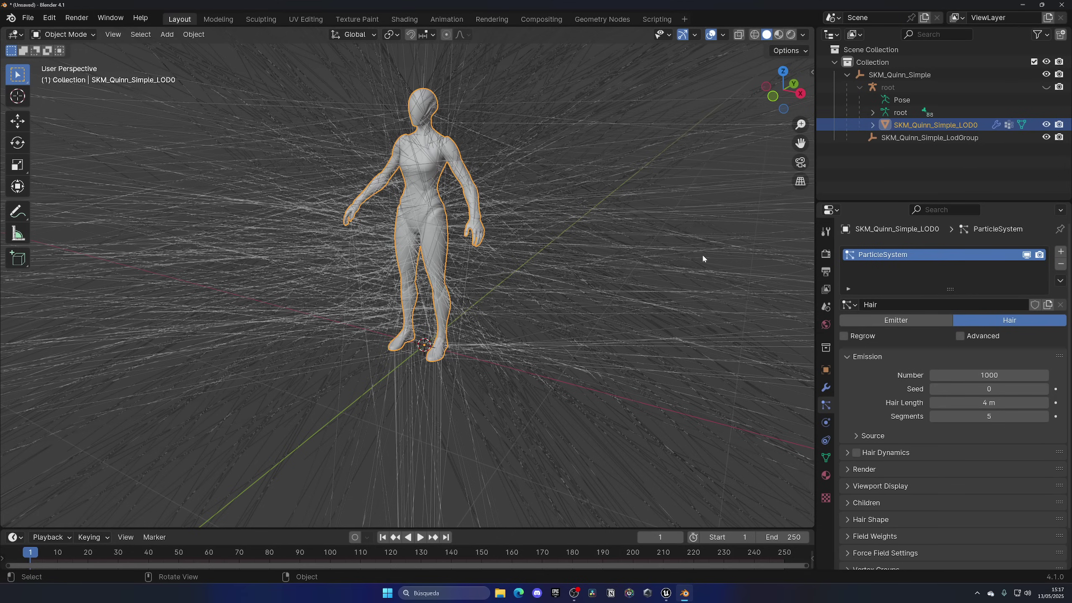
Set the hair particle number to 1500 and generate Interpolated children for the hair.
{"action": "left_click", "coordinate": [967, 375]}
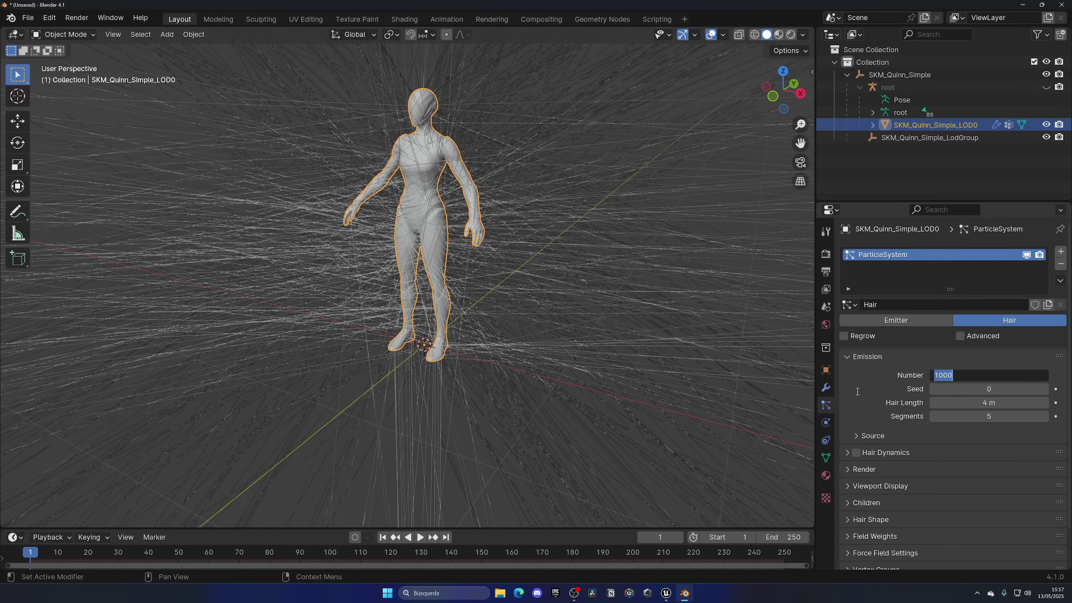
{"action": "type", "text": "1500"}
{"action": "key", "text": "Return"}
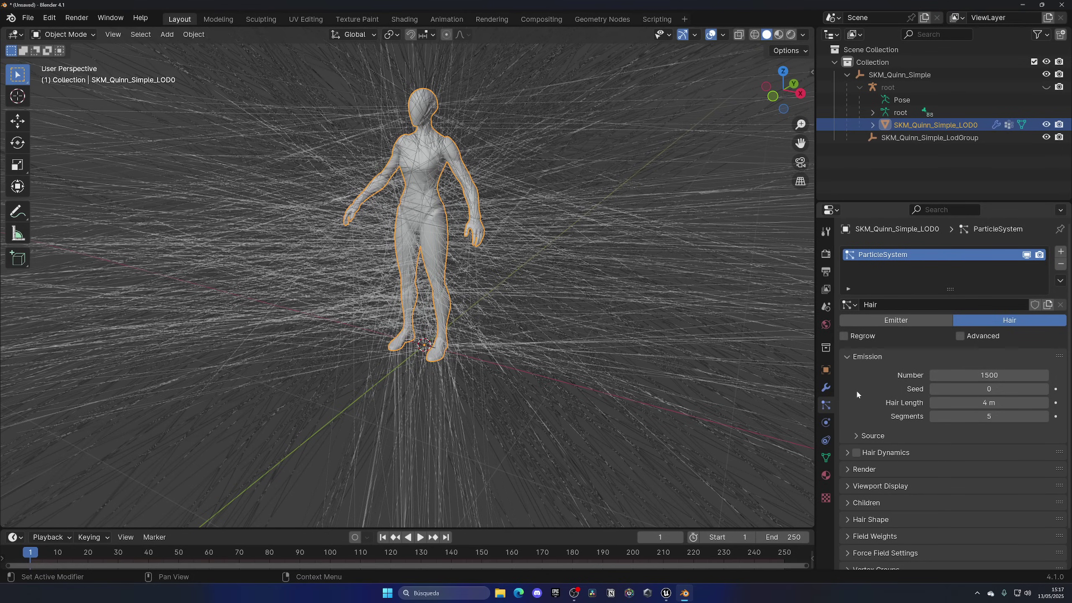
{"action": "scroll", "coordinate": [858, 395], "scroll_direction": "down", "scroll_amount": 3}
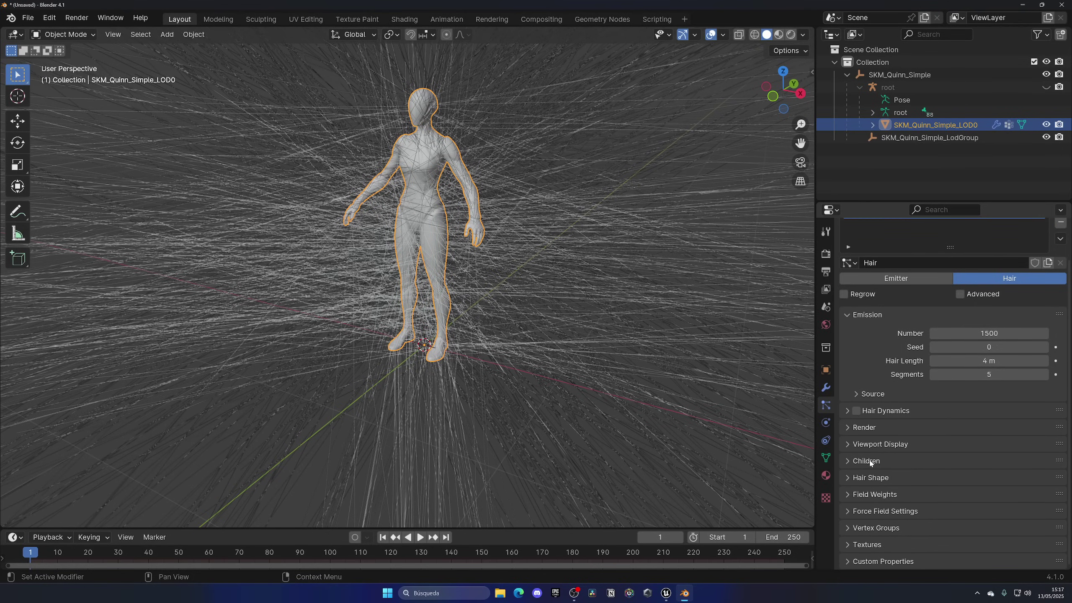
{"action": "left_click", "coordinate": [854, 462]}
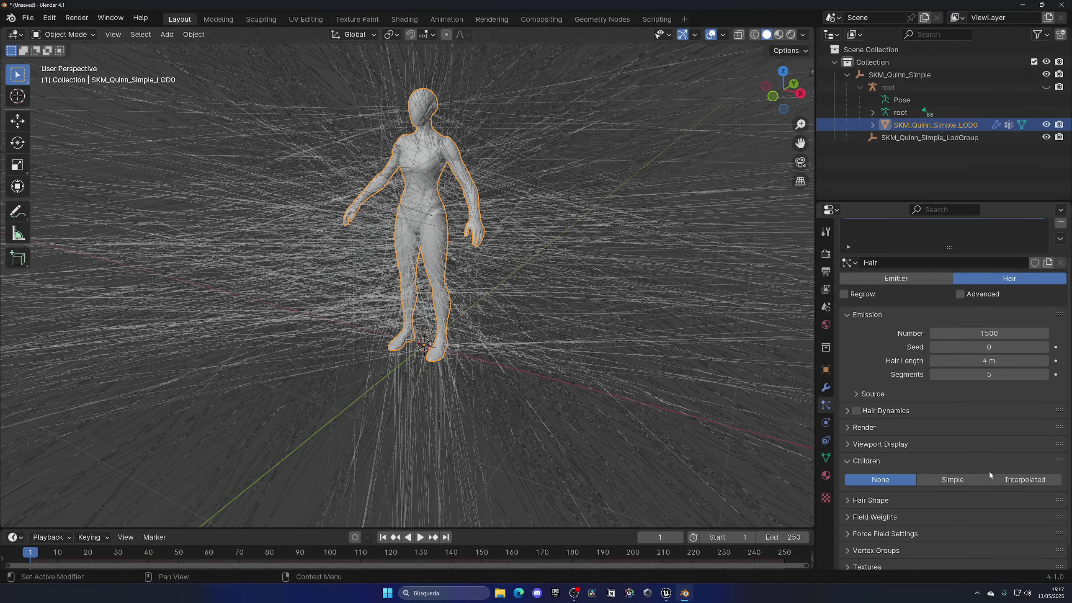
{"action": "left_click", "coordinate": [1006, 481]}
{"action": "scroll", "coordinate": [895, 469], "scroll_direction": "down", "scroll_amount": 3}
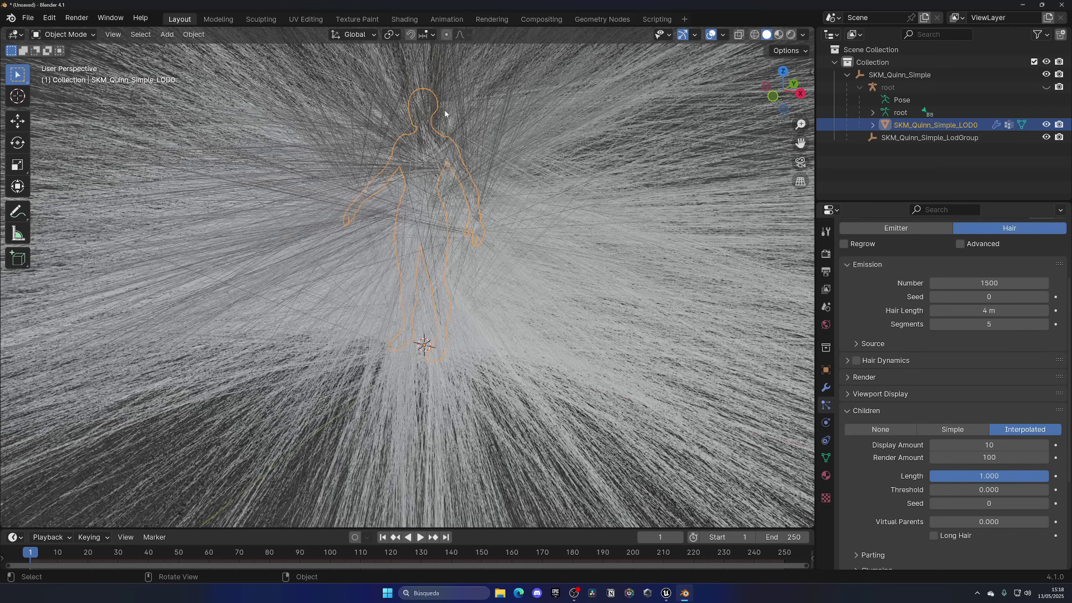
Enter Edit Mode on the mannequin mesh and clear the vertex selection.
{"action": "key", "text": "Tab"}
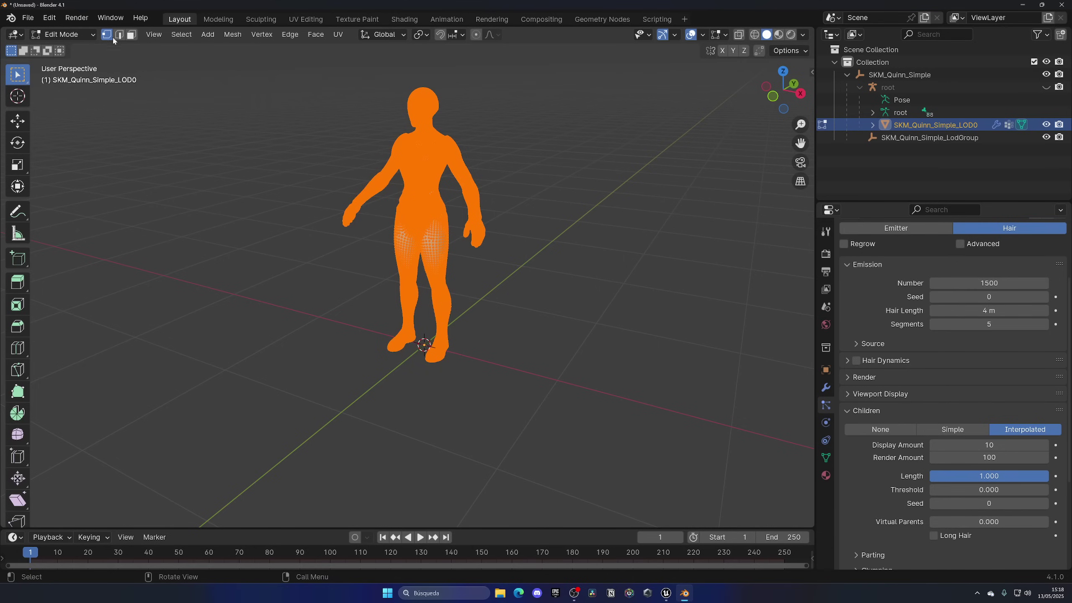
{"action": "left_click", "coordinate": [63, 34]}
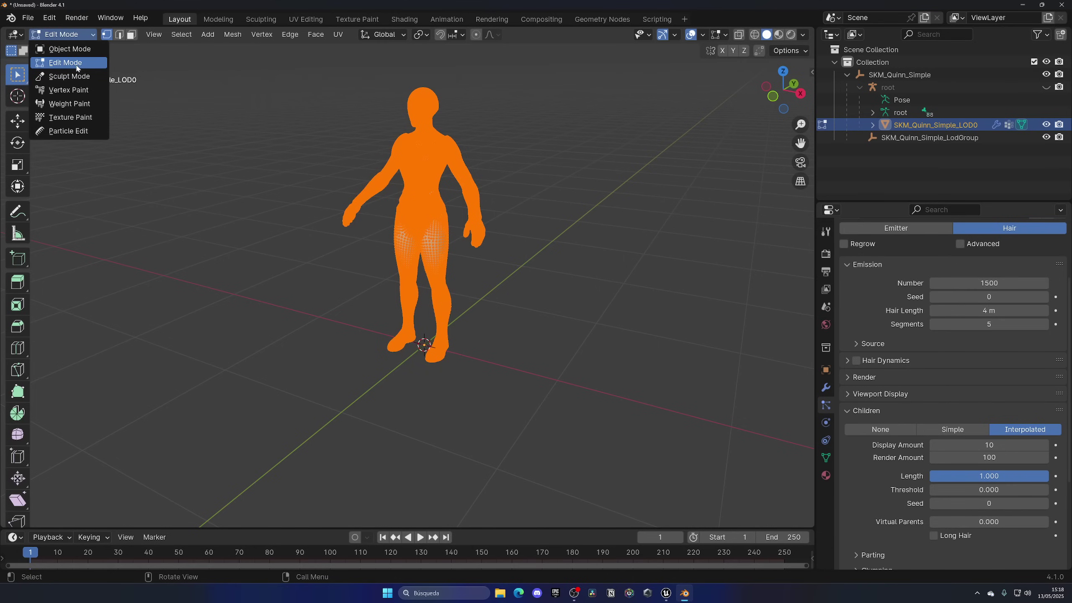
{"action": "left_click", "coordinate": [76, 63]}
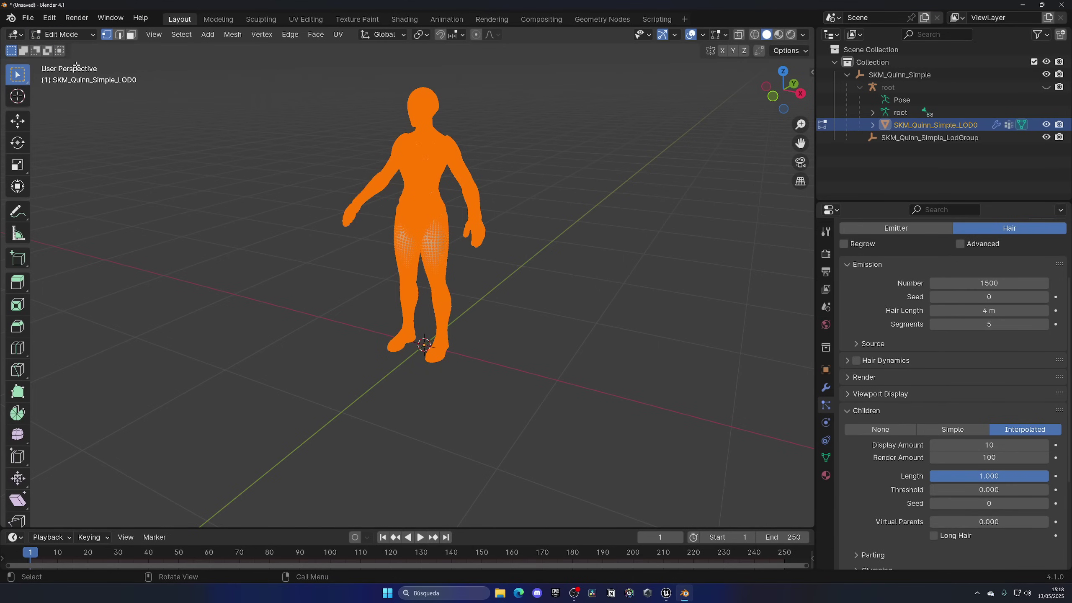
{"action": "left_click", "coordinate": [544, 120]}
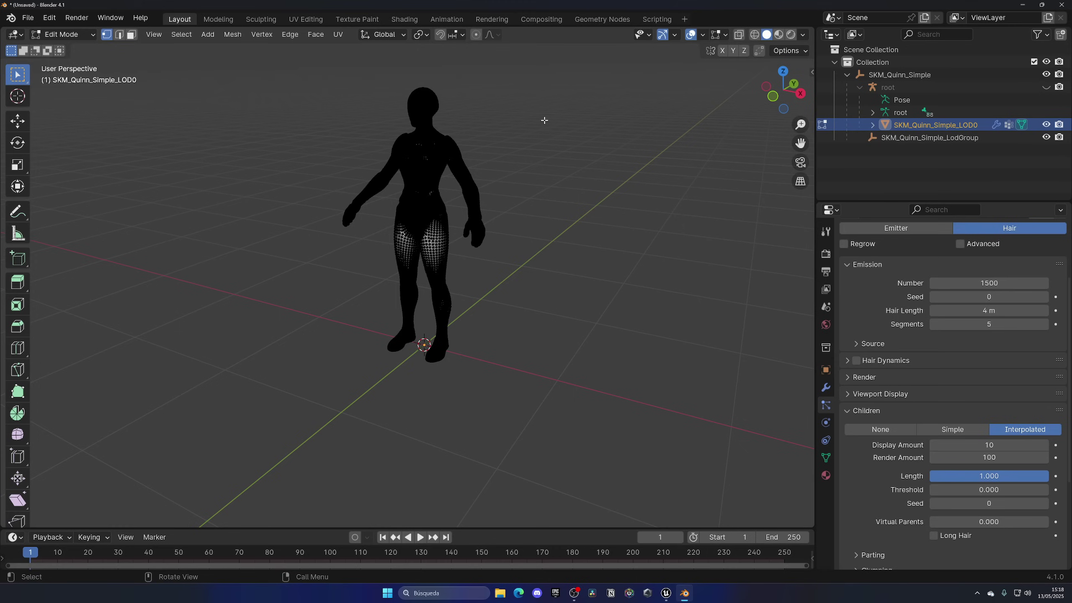
Try to box-select the vertices on the upper part of the head in solid view, clearing the selection after each attempt.
{"action": "middle_click_drag", "start_coordinate": [532, 189], "coordinate": [517, 204]}
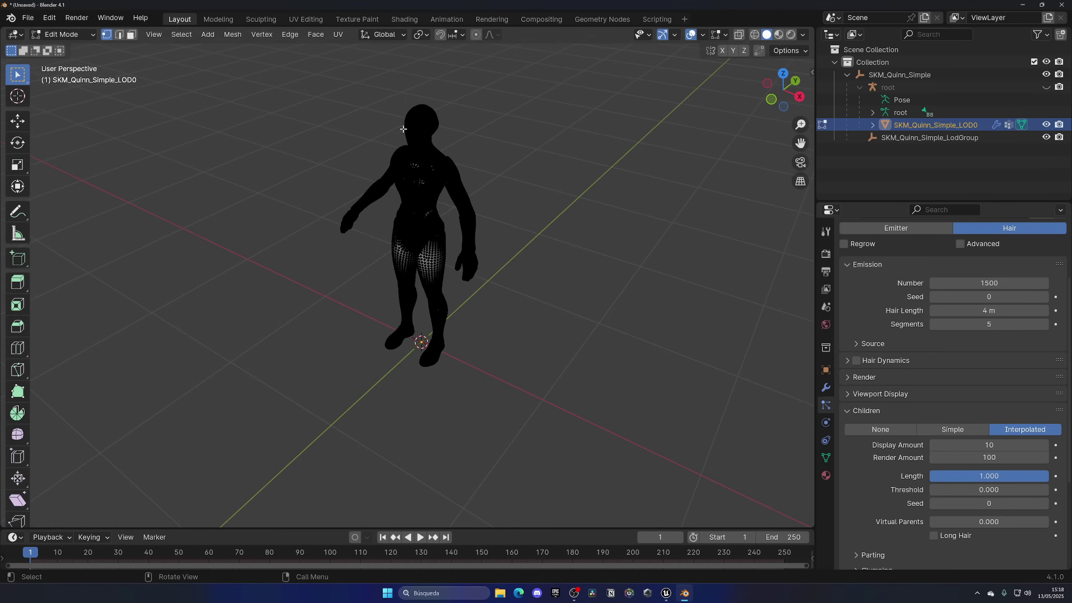
{"action": "left_click_drag", "start_coordinate": [392, 100], "coordinate": [447, 124]}
{"action": "left_click", "coordinate": [460, 120]}
{"action": "left_click_drag", "start_coordinate": [406, 98], "coordinate": [453, 111]}
{"action": "left_click", "coordinate": [468, 133]}
Try wireframe shading on the mesh, return to solid shading and toggle X-ray to compare how the vertices display.
{"action": "left_click", "coordinate": [755, 36]}
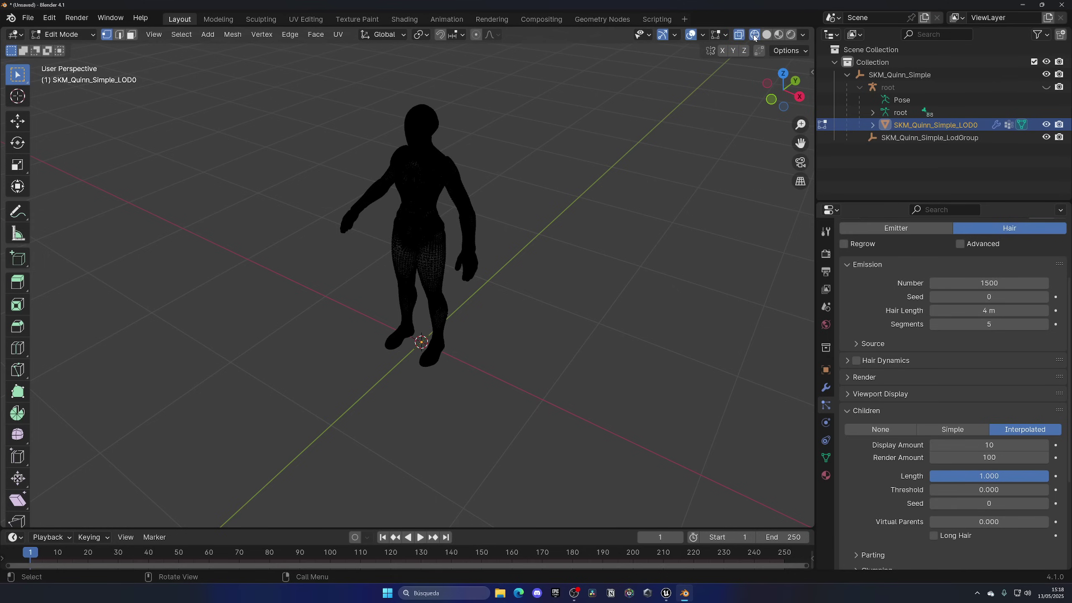
{"action": "left_click", "coordinate": [766, 34]}
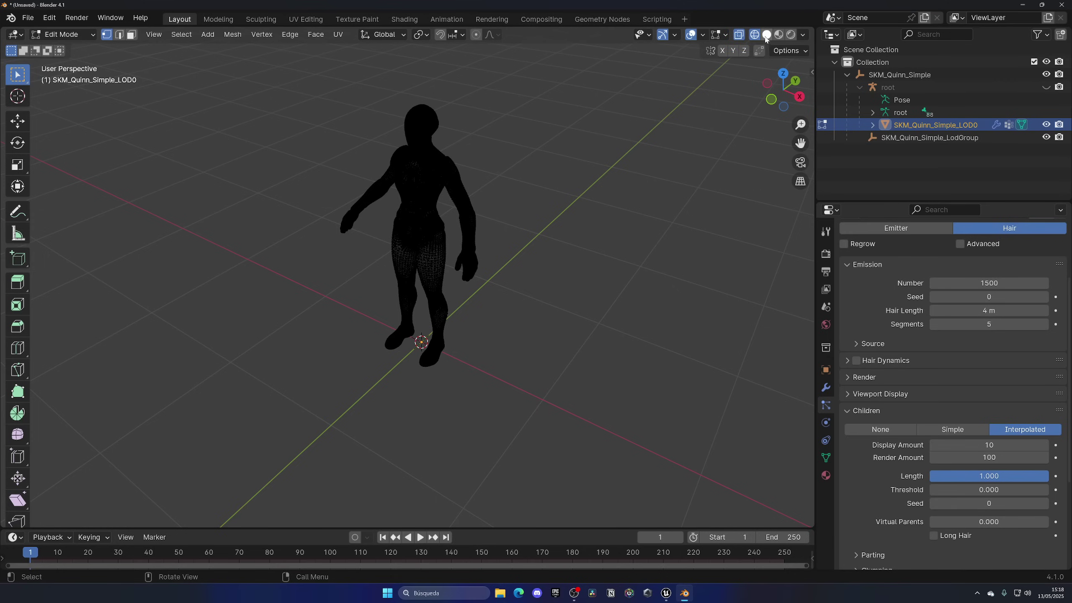
{"action": "left_click", "coordinate": [739, 36]}
{"action": "left_click", "coordinate": [740, 36]}
{"action": "left_click", "coordinate": [739, 37]}
{"action": "left_click", "coordinate": [739, 37]}
{"action": "left_click", "coordinate": [741, 38]}
Try box-selecting the upper head vertices with X-ray on, viewed from the front and the side, and clear the selection.
{"action": "left_click_drag", "start_coordinate": [374, 100], "coordinate": [485, 129]}
{"action": "middle_click_drag", "start_coordinate": [495, 139], "coordinate": [409, 118]}
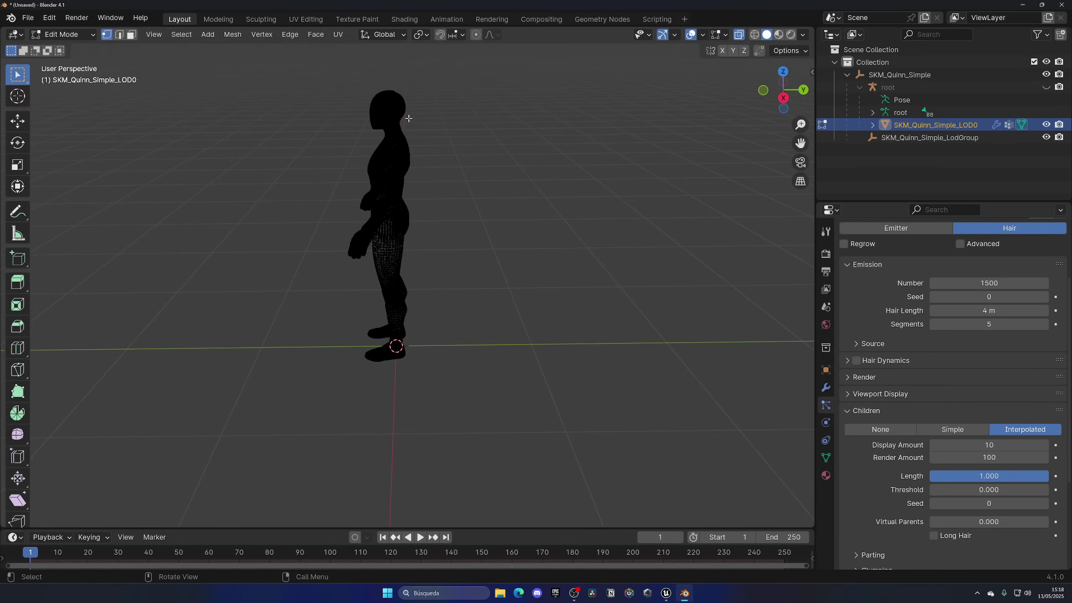
{"action": "left_click_drag", "start_coordinate": [348, 82], "coordinate": [434, 116]}
{"action": "middle_click_drag", "start_coordinate": [434, 116], "coordinate": [602, 120]}
{"action": "left_click", "coordinate": [490, 118]}
Try box-selecting the upper head from the side with X-ray off, inspect the opposite side and clear the selection.
{"action": "middle_click_drag", "start_coordinate": [491, 118], "coordinate": [355, 110]}
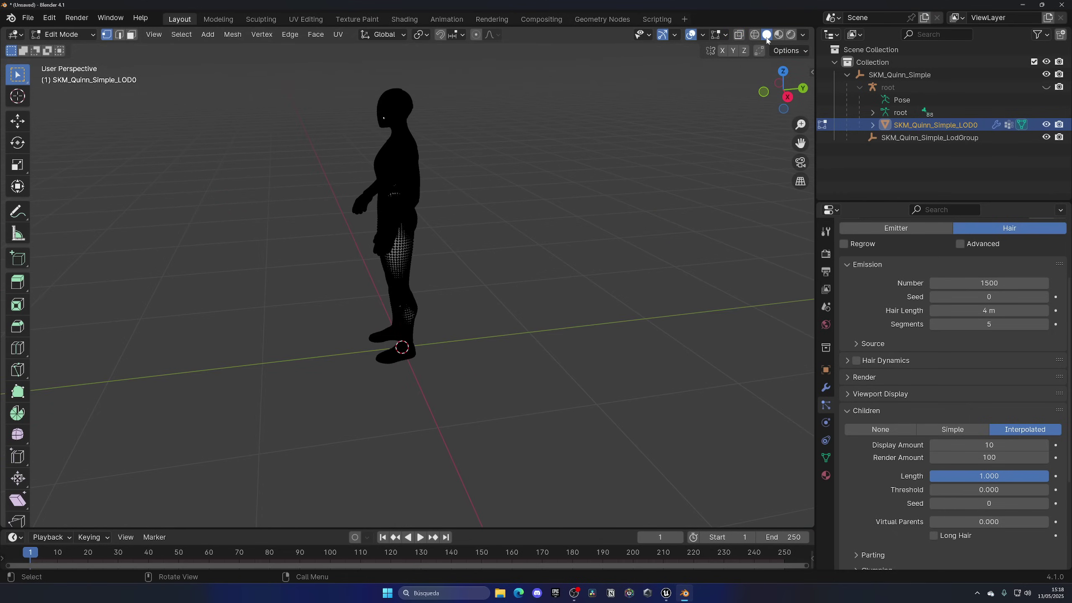
{"action": "left_click_drag", "start_coordinate": [352, 80], "coordinate": [435, 110]}
{"action": "mouse_move", "coordinate": [447, 114]}
{"action": "middle_mouse_down"}
{"action": "mouse_move", "coordinate": [561, 121]}
{"action": "mouse_move", "coordinate": [448, 108]}
{"action": "middle_mouse_up"}
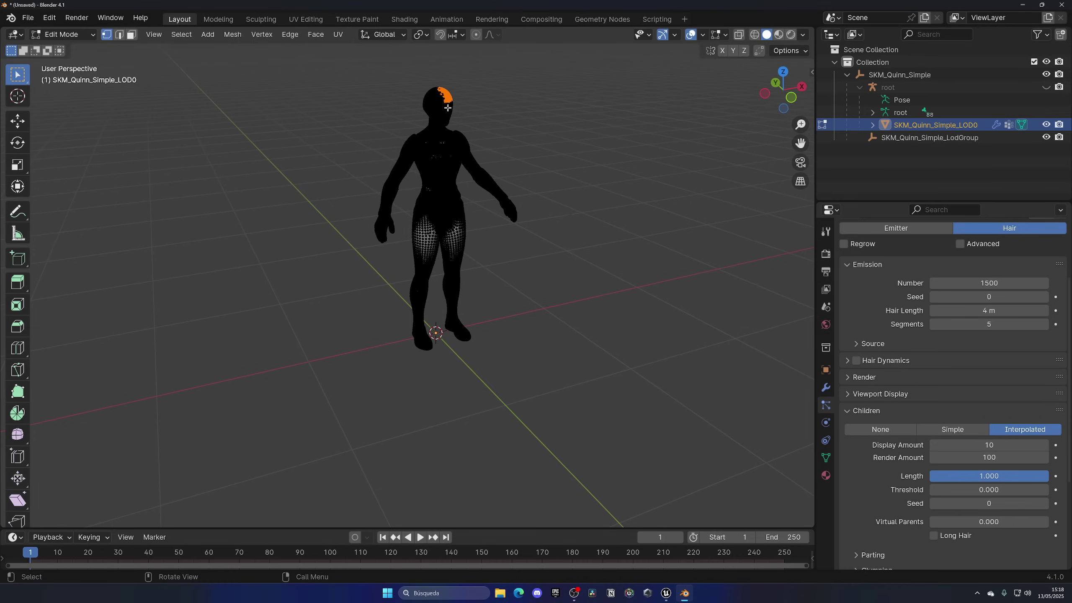
{"action": "left_click", "coordinate": [611, 98]}
Turn on X-ray and select the scalp vertices across the top and back of the head, on both sides.
{"action": "key", "text": "alt+z"}
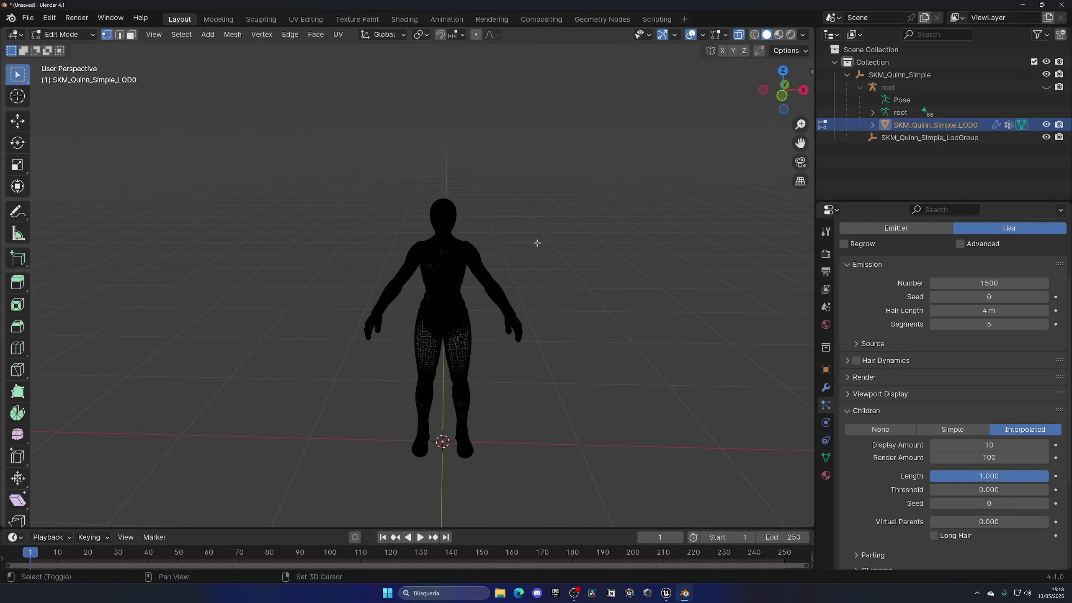
{"action": "scroll", "coordinate": [526, 232], "scroll_direction": "up", "scroll_amount": 2}
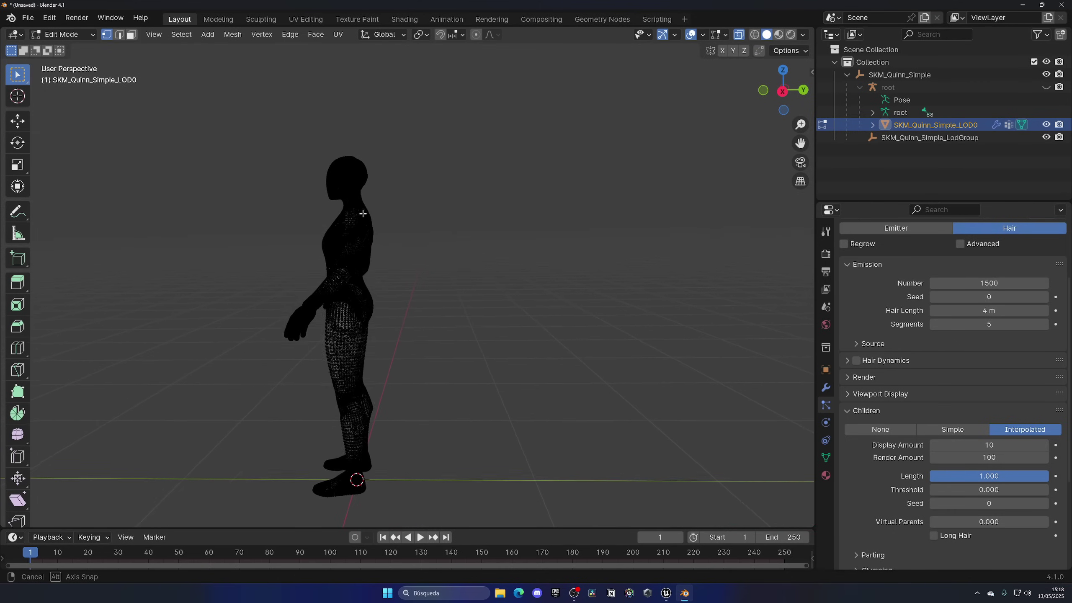
{"action": "scroll", "coordinate": [486, 254], "scroll_direction": "up", "scroll_amount": 3}
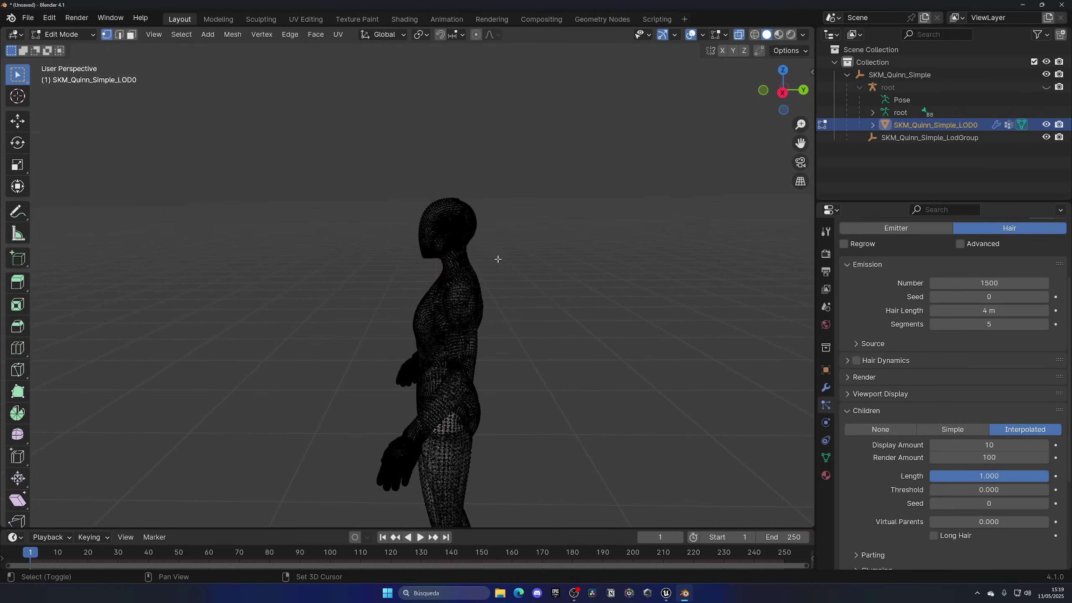
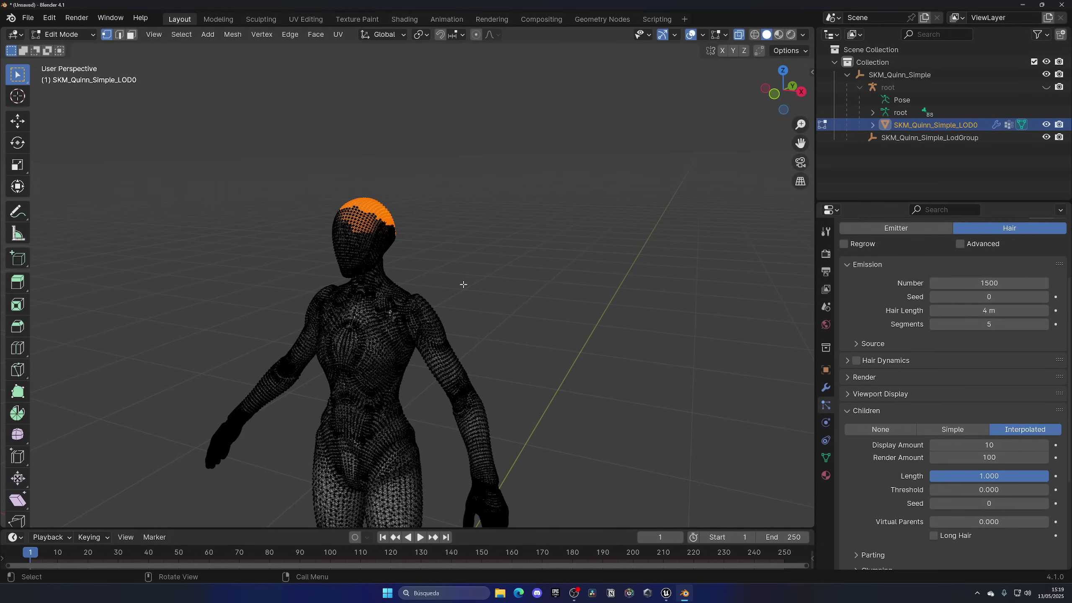
Add a vertex group named "Hair" to the mesh and assign the selected scalp vertices to it.
{"action": "left_click", "coordinate": [826, 460]}
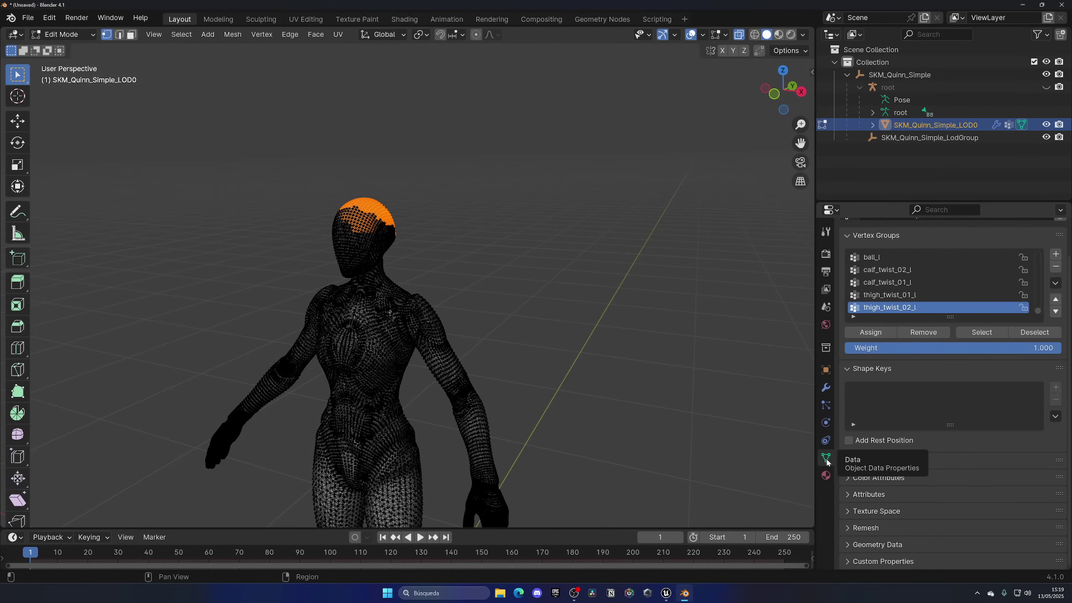
{"action": "left_click", "coordinate": [1056, 254]}
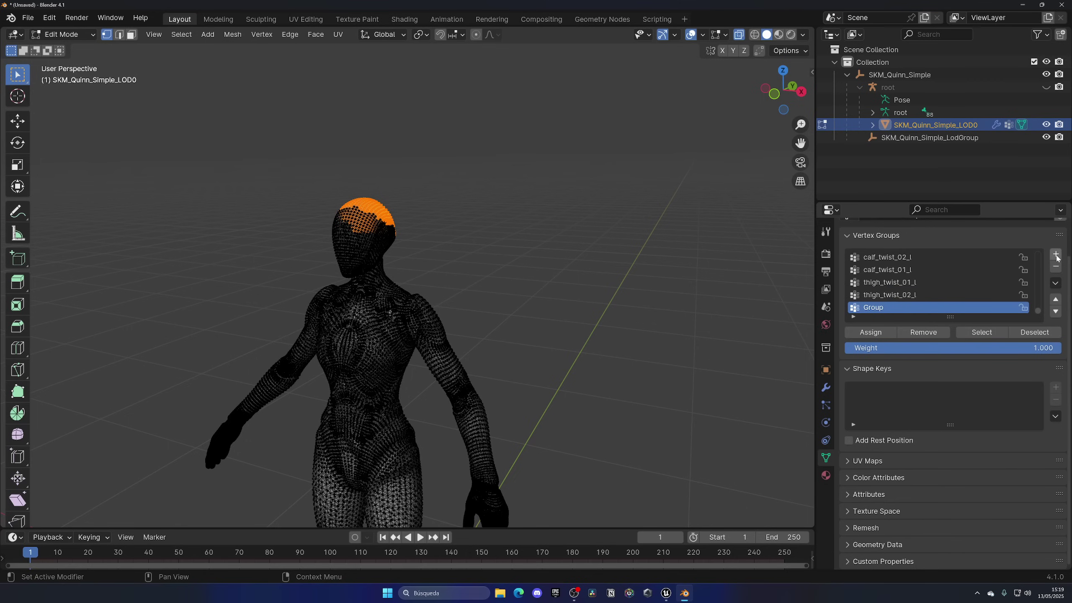
{"action": "double_click", "coordinate": [881, 312]}
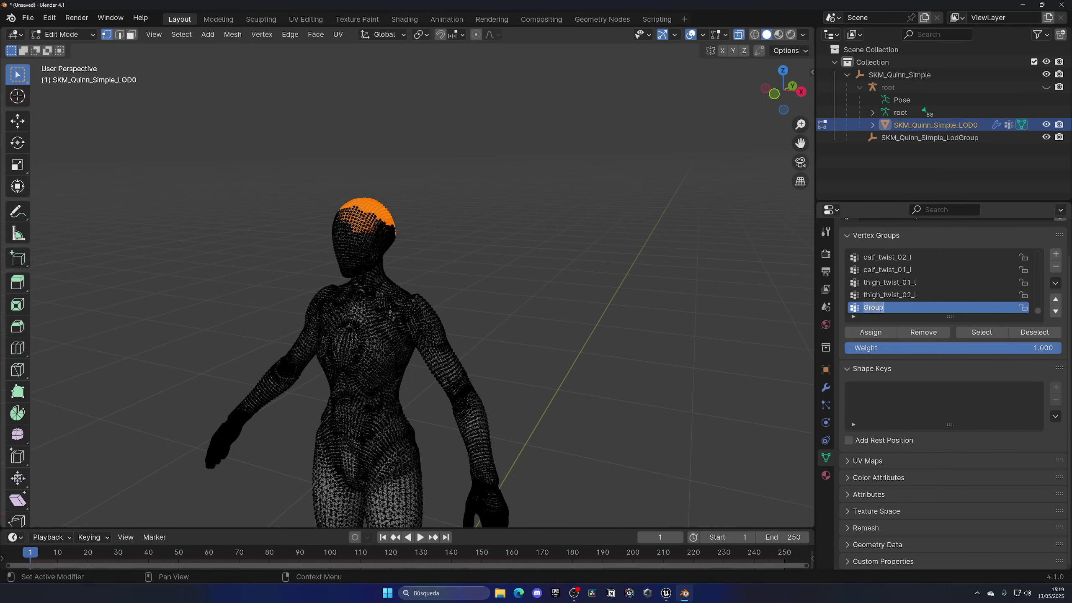
{"action": "type", "text": "Hair"}
{"action": "key", "text": "Return"}
Check which vertices belong to the Hair vertex group by repeatedly deselecting and reselecting them, ending with them selected.
{"action": "left_click", "coordinate": [1034, 332]}
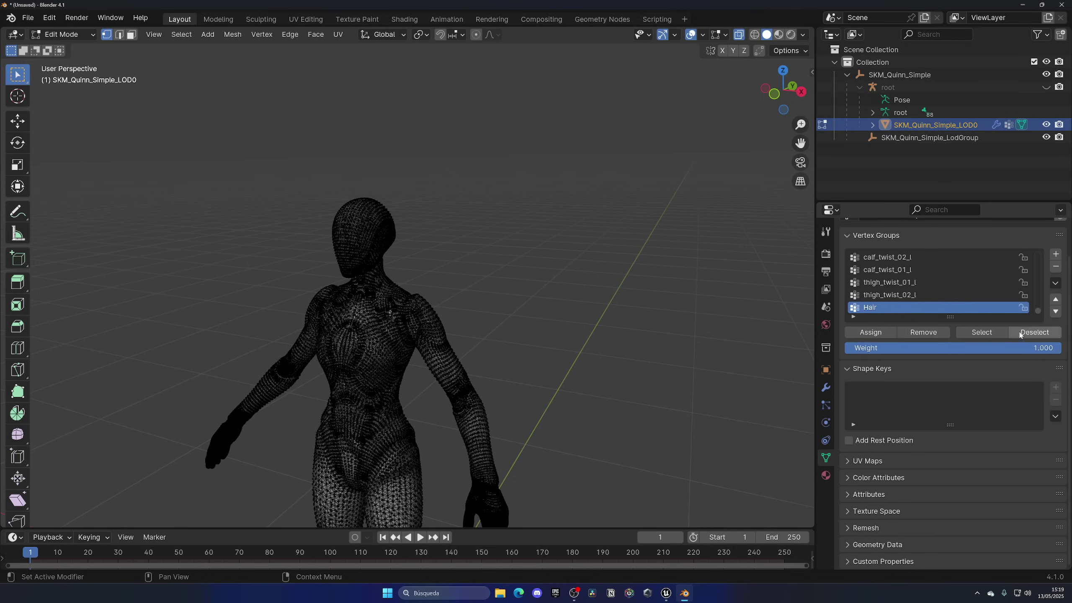
{"action": "left_click", "coordinate": [987, 334]}
{"action": "left_click", "coordinate": [1036, 332]}
{"action": "left_click", "coordinate": [990, 332]}
{"action": "left_click", "coordinate": [1034, 333]}
{"action": "left_click", "coordinate": [995, 333]}
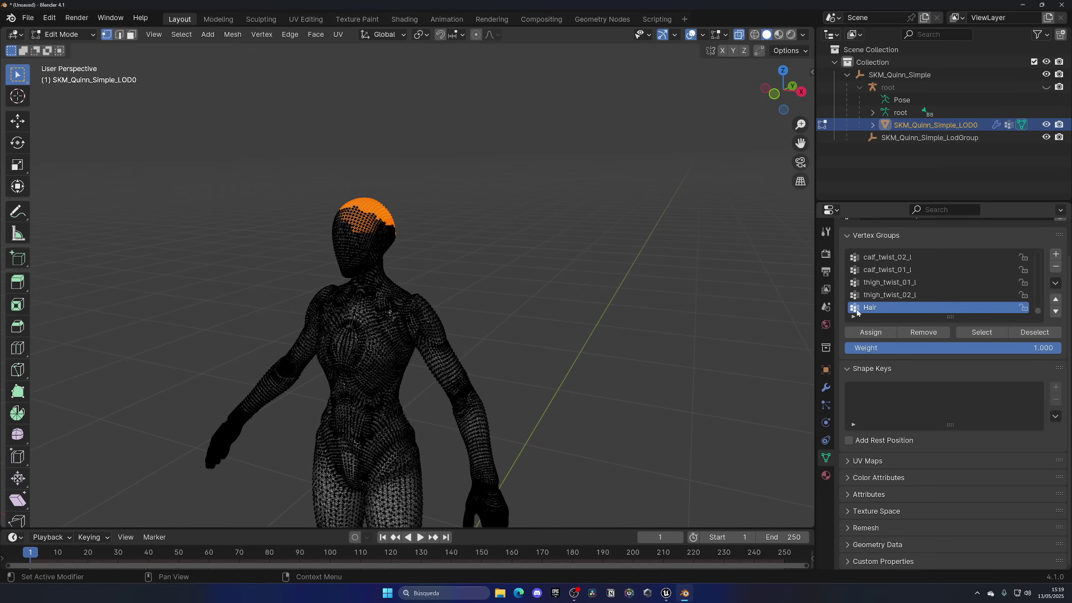
{"action": "left_click", "coordinate": [1014, 332]}
{"action": "left_click", "coordinate": [988, 336]}
{"action": "middle_click_drag", "start_coordinate": [416, 254], "coordinate": [439, 256]}
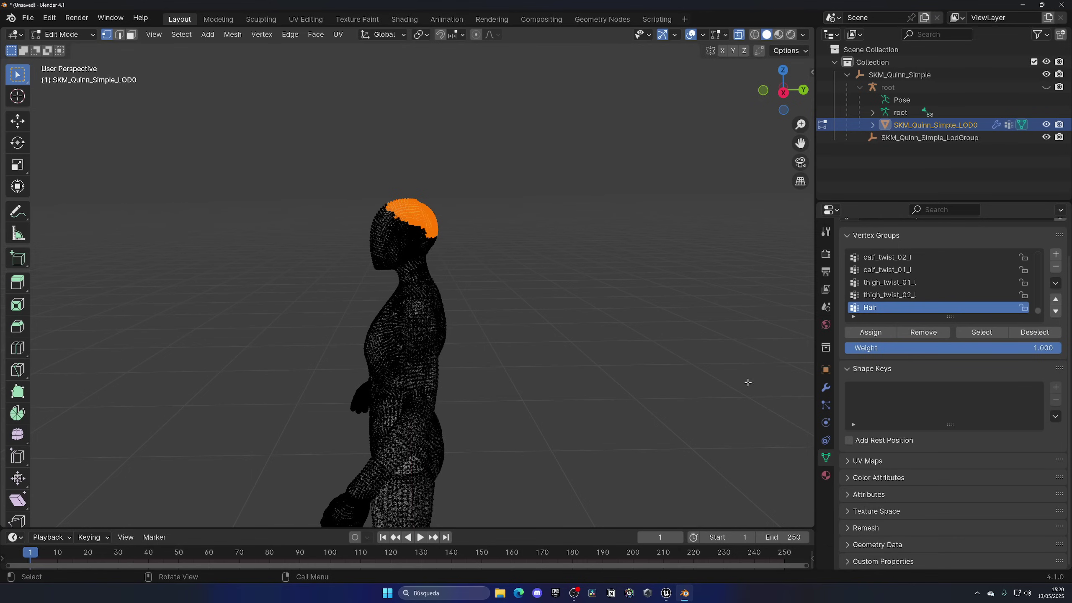
Return to Object Mode and assign the Hair vertex group as the particle system's Density group.
{"action": "left_click", "coordinate": [825, 406]}
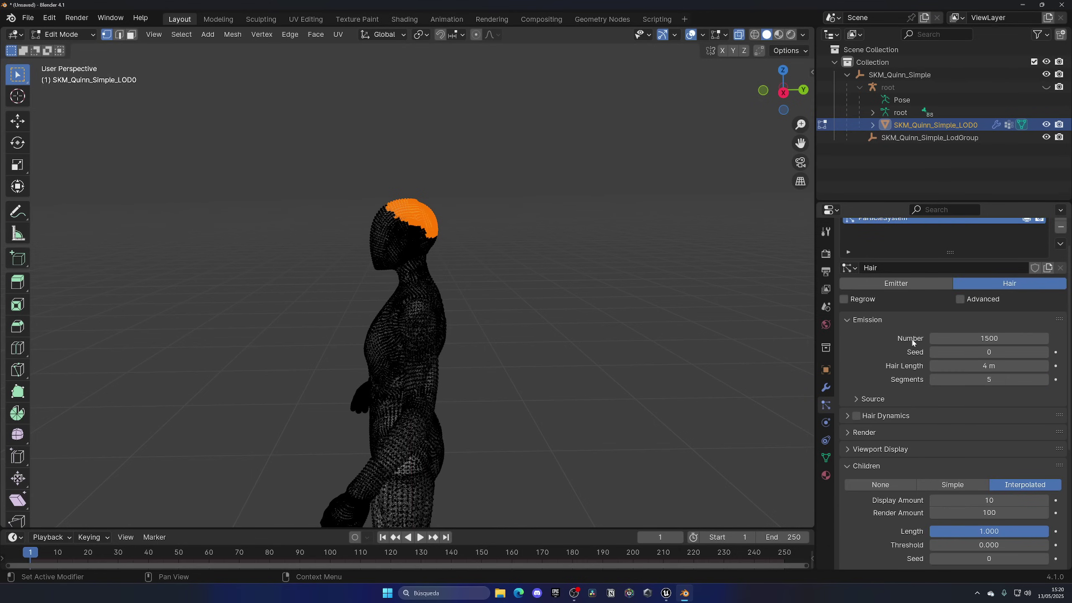
{"action": "scroll", "coordinate": [907, 350], "scroll_direction": "down", "scroll_amount": 10}
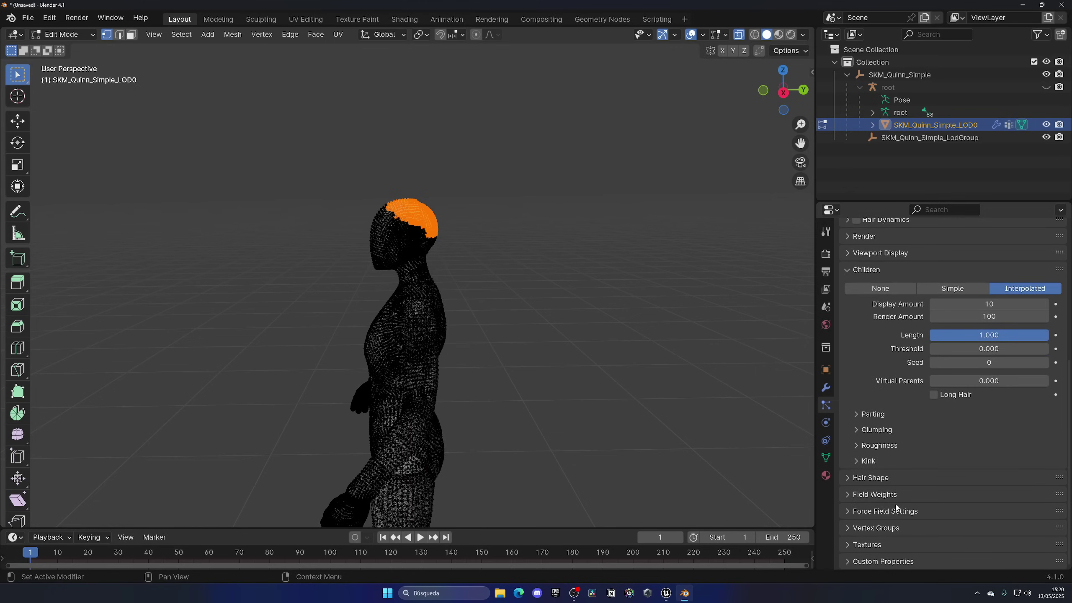
{"action": "left_click", "coordinate": [870, 533]}
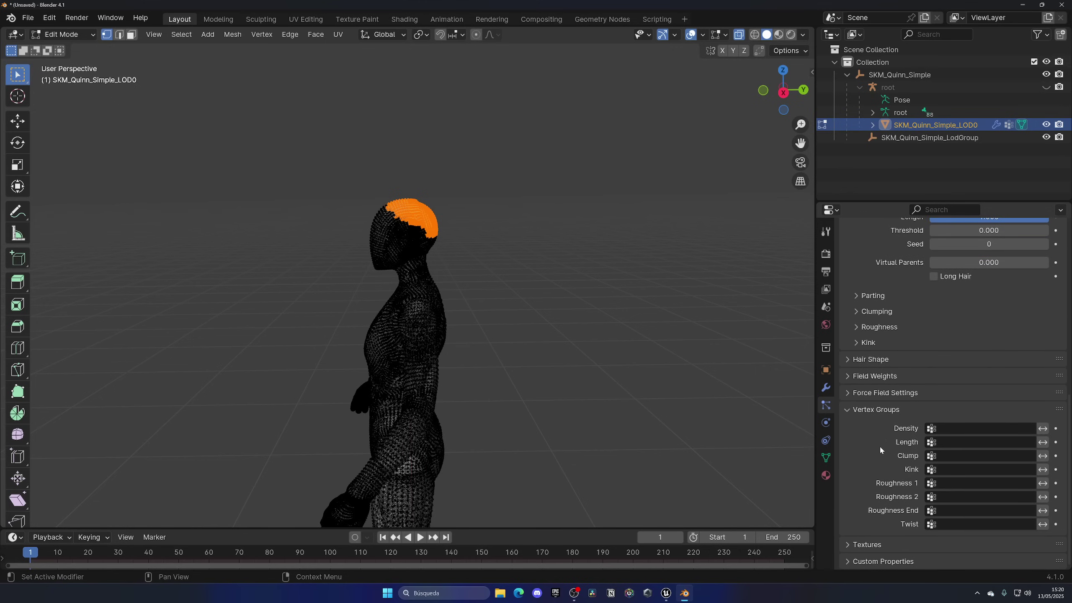
{"action": "left_click", "coordinate": [63, 35]}
{"action": "left_click", "coordinate": [59, 46]}
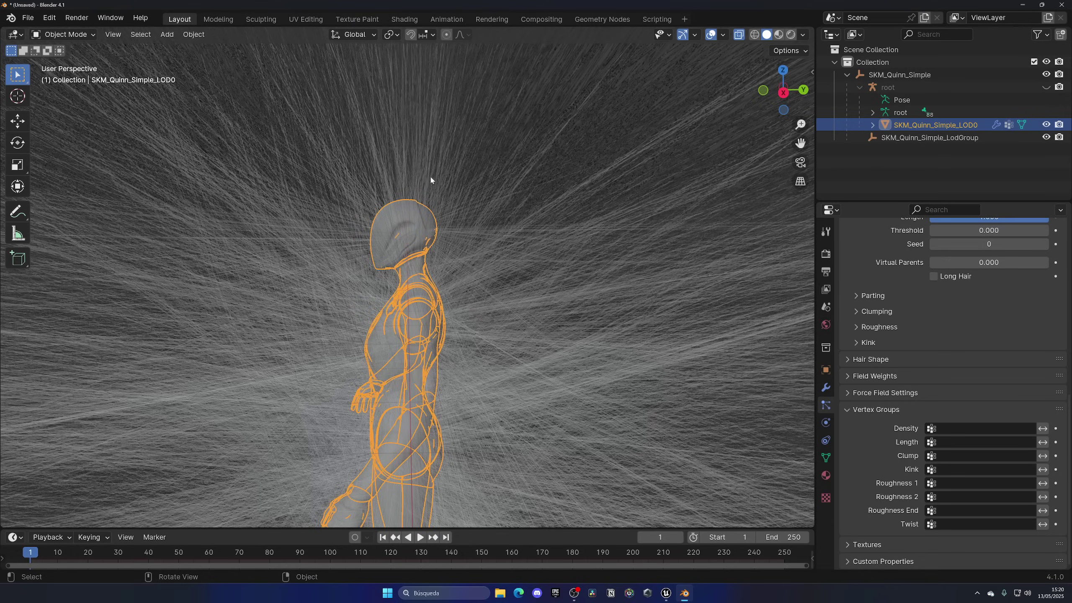
{"action": "middle_click_drag", "start_coordinate": [431, 180], "coordinate": [491, 215]}
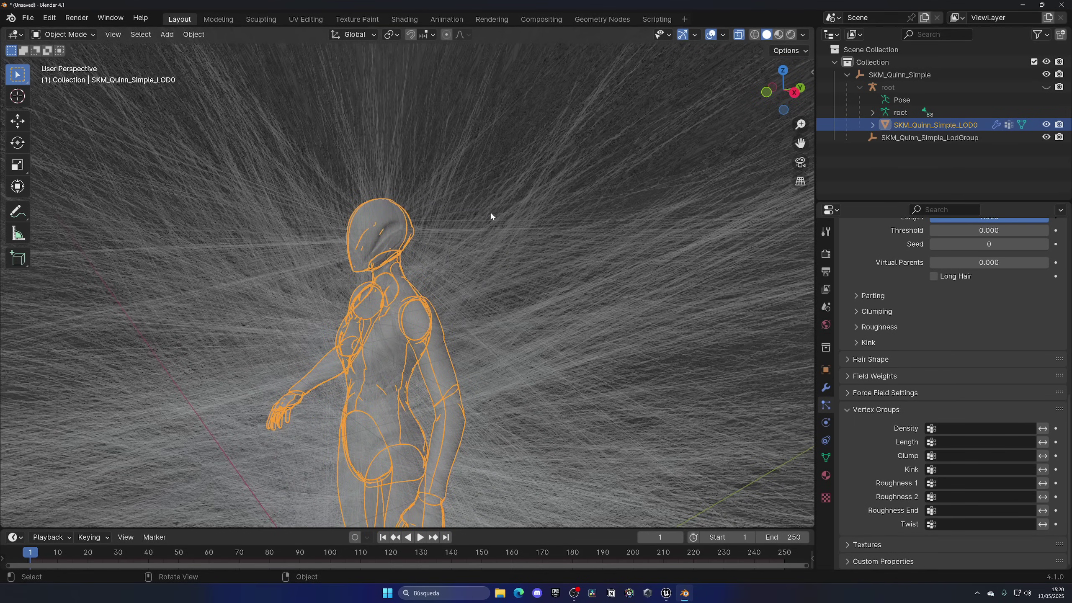
{"action": "left_click", "coordinate": [957, 429]}
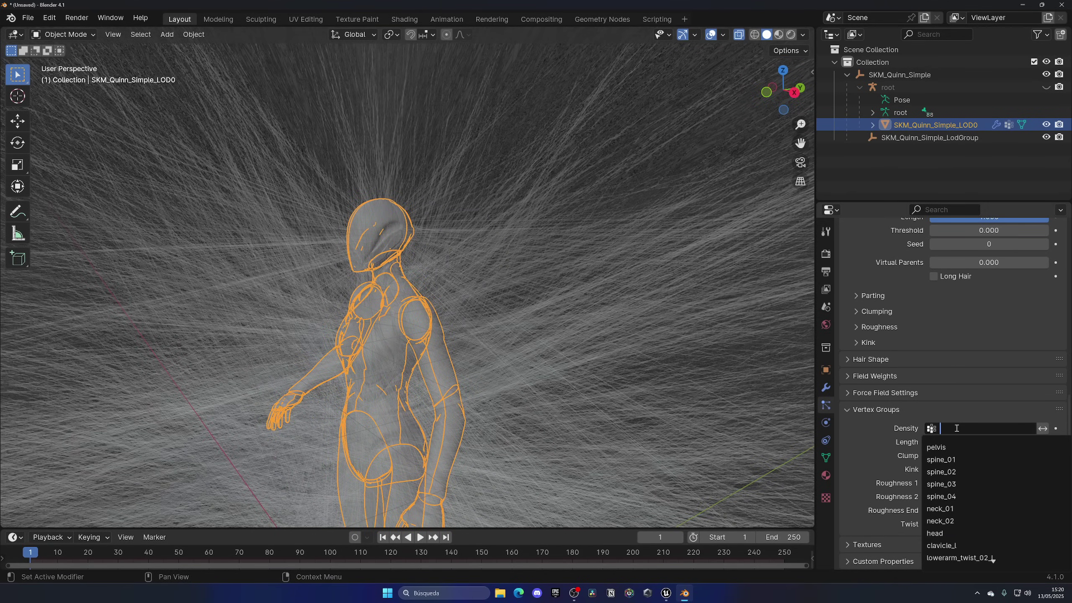
{"action": "type", "text": "hair"}
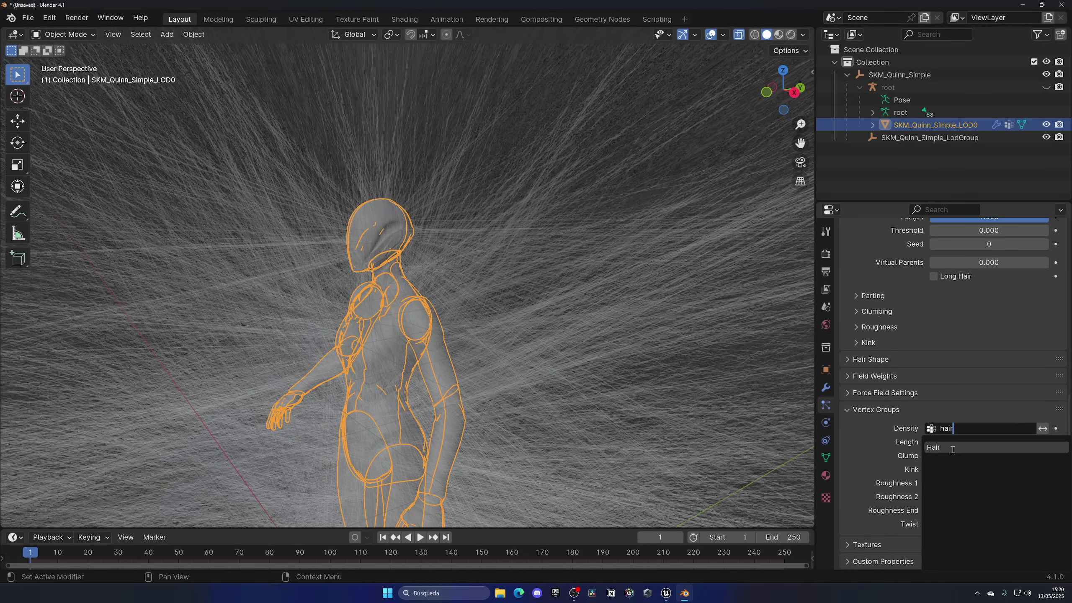
{"action": "left_click", "coordinate": [953, 448]}
{"action": "middle_click_drag", "start_coordinate": [451, 292], "coordinate": [455, 285]}
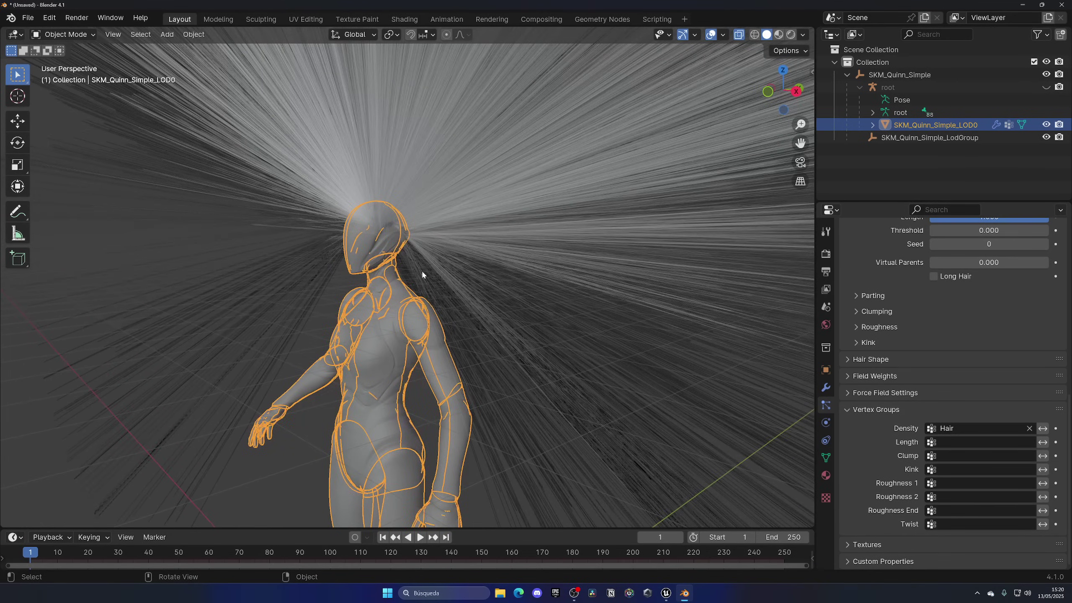
{"action": "scroll", "coordinate": [422, 274], "scroll_direction": "down", "scroll_amount": 5}
{"action": "scroll", "coordinate": [376, 246], "scroll_direction": "up", "scroll_amount": 5}
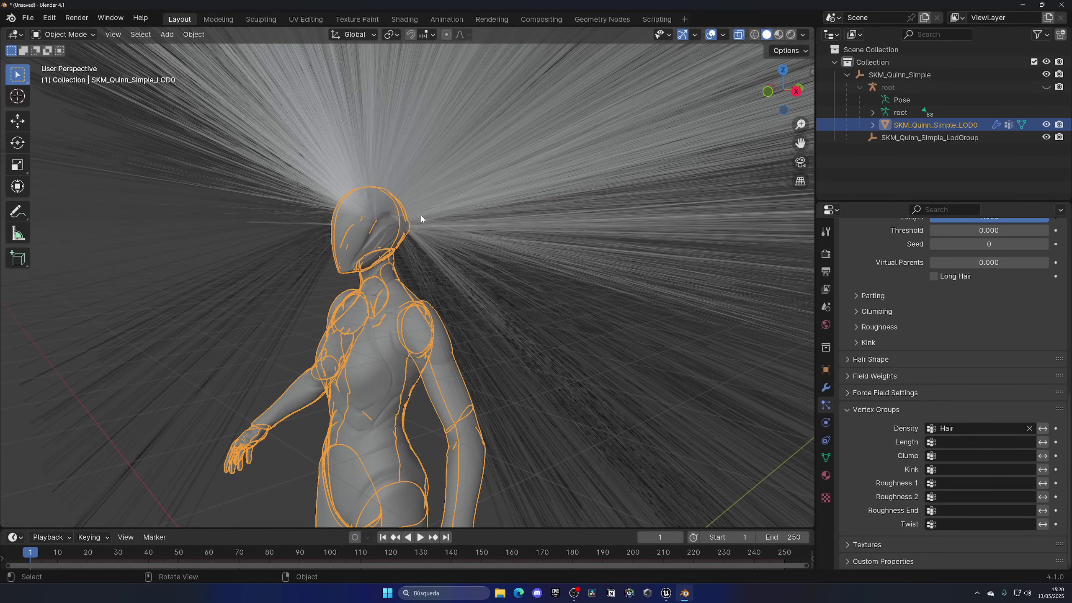
{"action": "scroll", "coordinate": [548, 260], "scroll_direction": "down", "scroll_amount": 5}
{"action": "scroll", "coordinate": [471, 254], "scroll_direction": "up", "scroll_amount": 5}
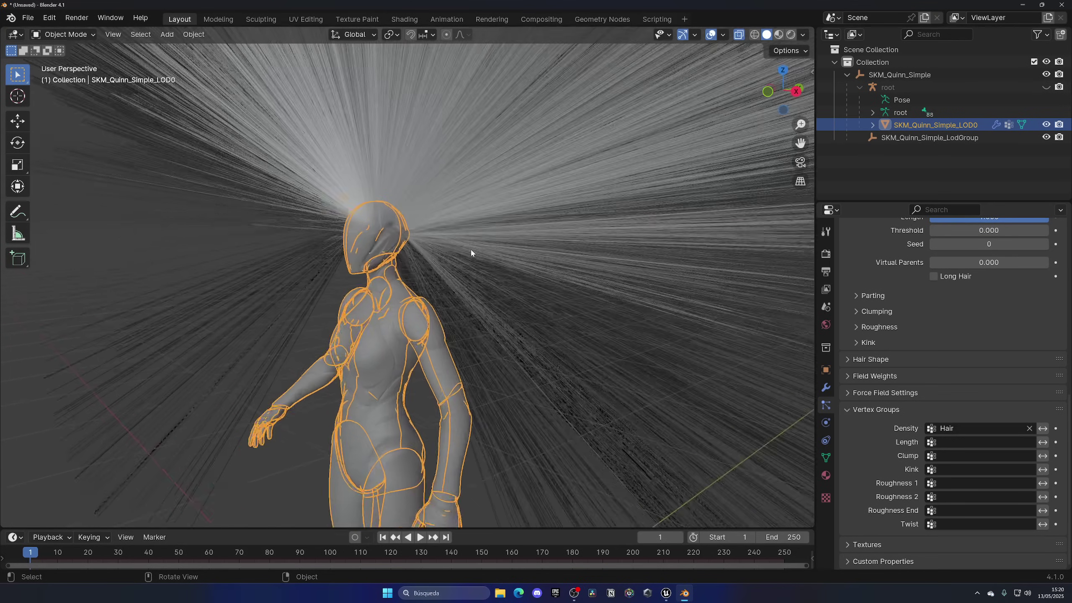
Set the particle system's Hair Length to 0.4 m.
{"action": "scroll", "coordinate": [887, 359], "scroll_direction": "up", "scroll_amount": 15}
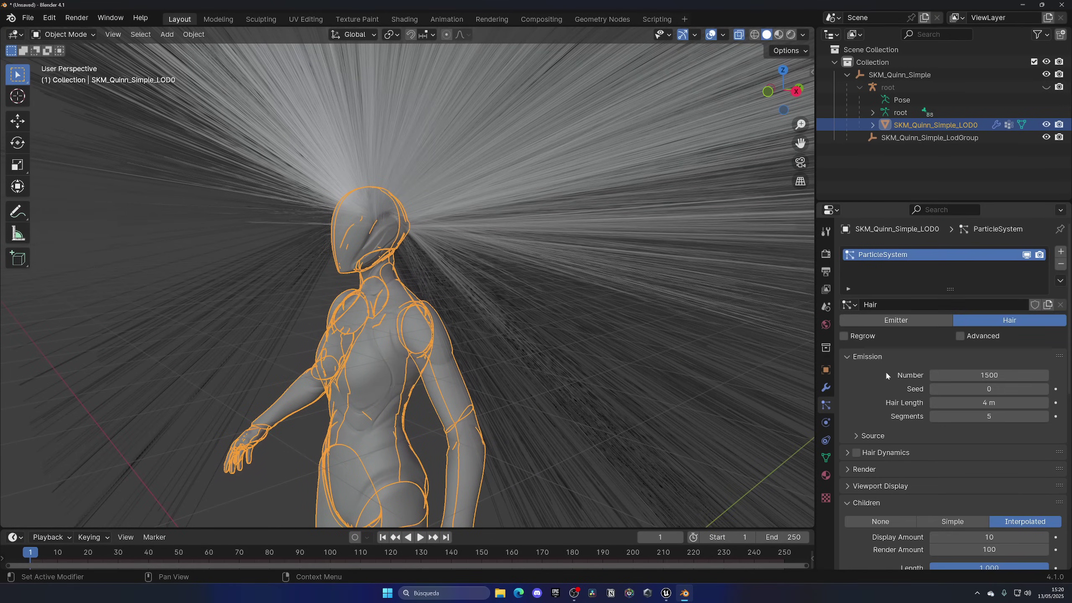
{"action": "scroll", "coordinate": [885, 378], "scroll_direction": "down", "scroll_amount": 4}
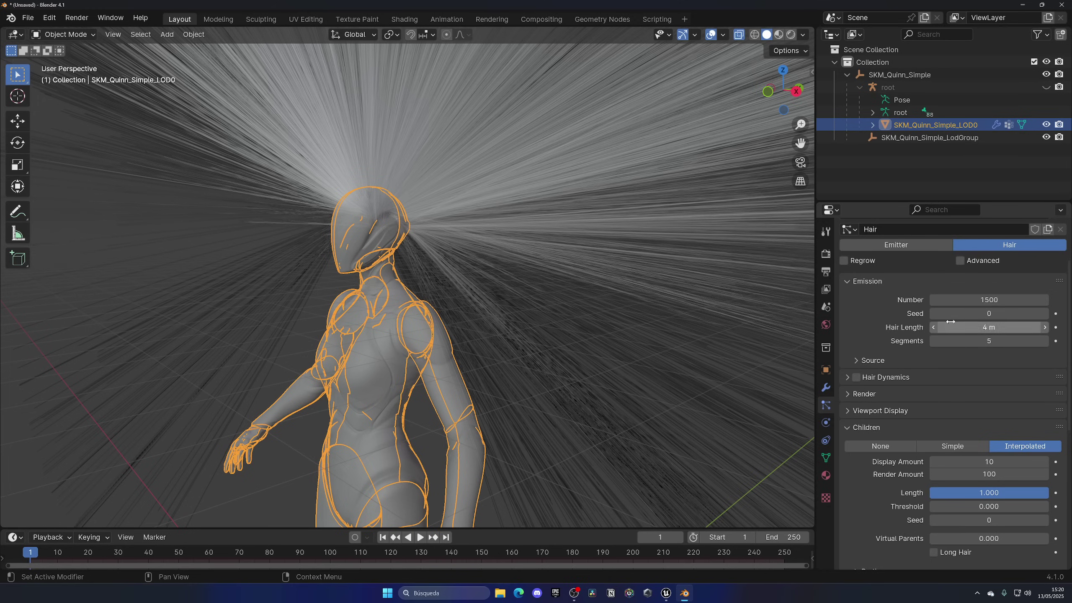
{"action": "left_click", "coordinate": [969, 329]}
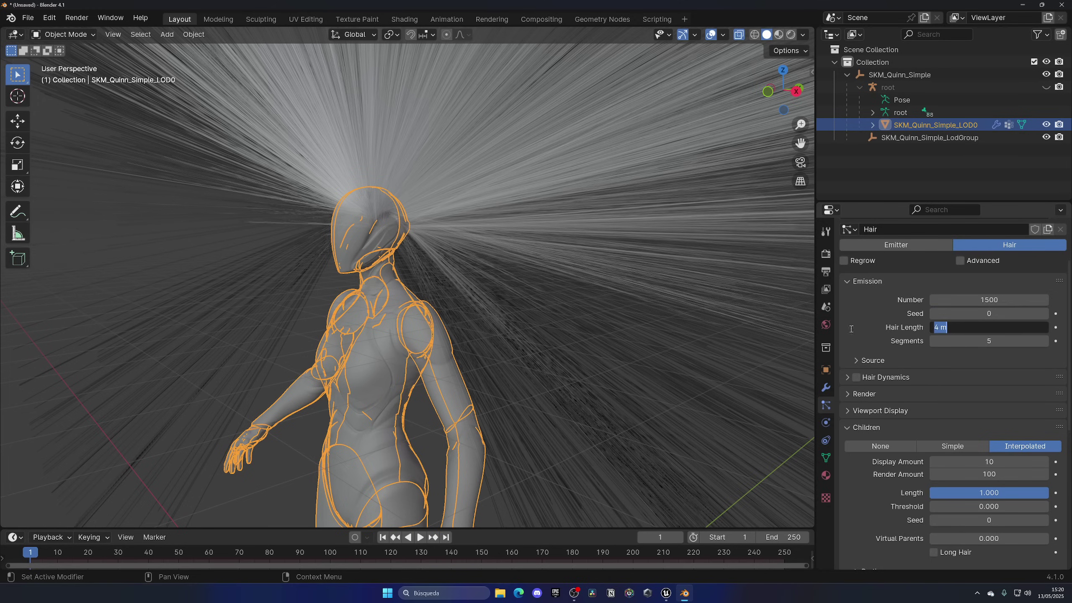
{"action": "type", "text": "0.4"}
{"action": "key", "text": "Return"}
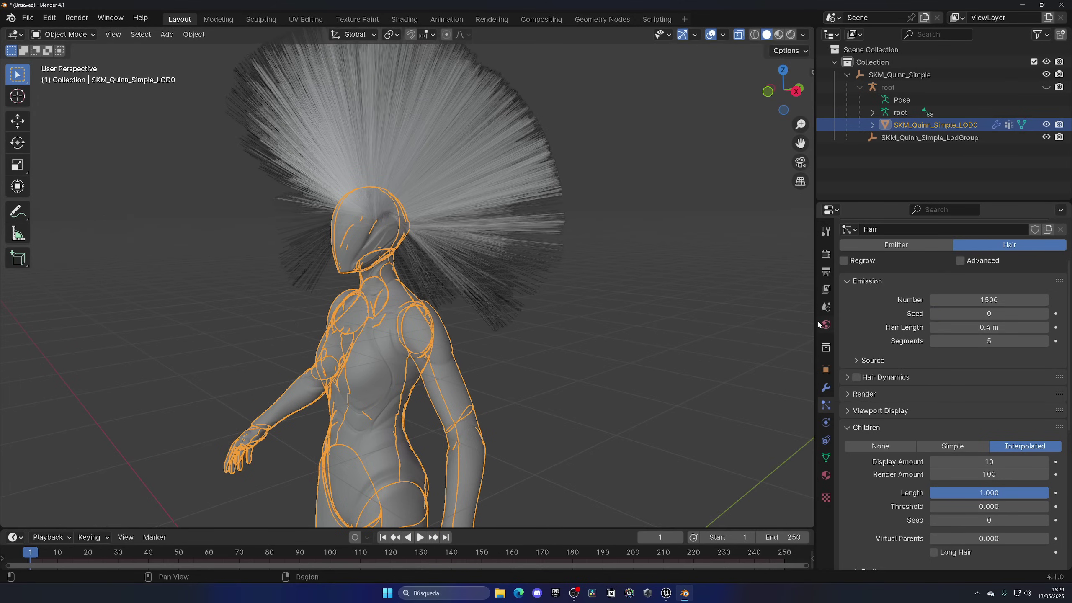
{"action": "middle_click_drag", "start_coordinate": [426, 257], "coordinate": [344, 278]}
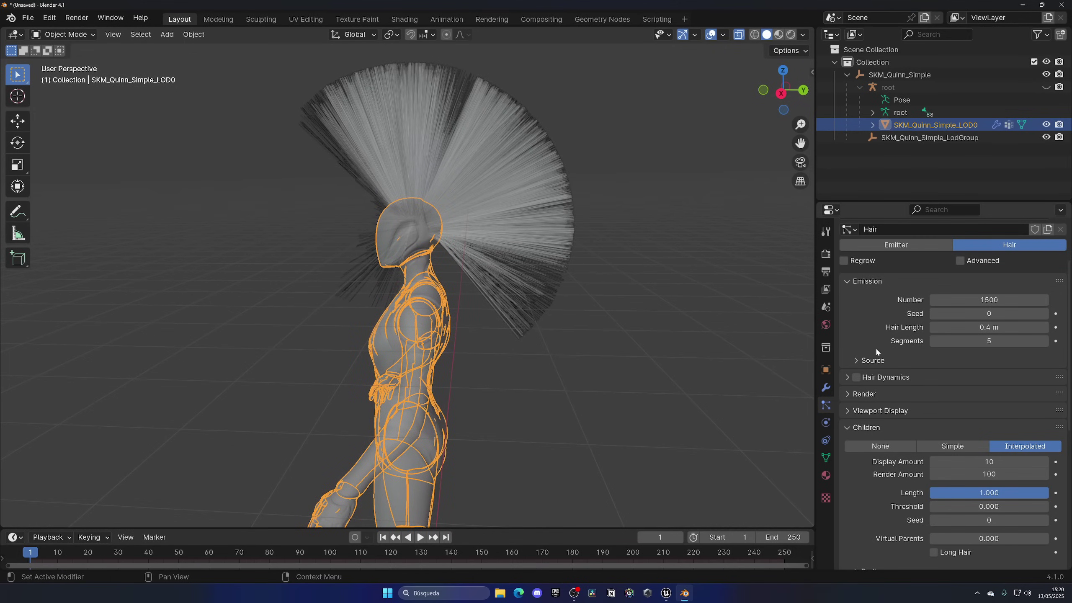
Try out the Clump and Shape settings of the interpolated child hairs and undo the changes.
{"action": "scroll", "coordinate": [874, 348], "scroll_direction": "down", "scroll_amount": 8}
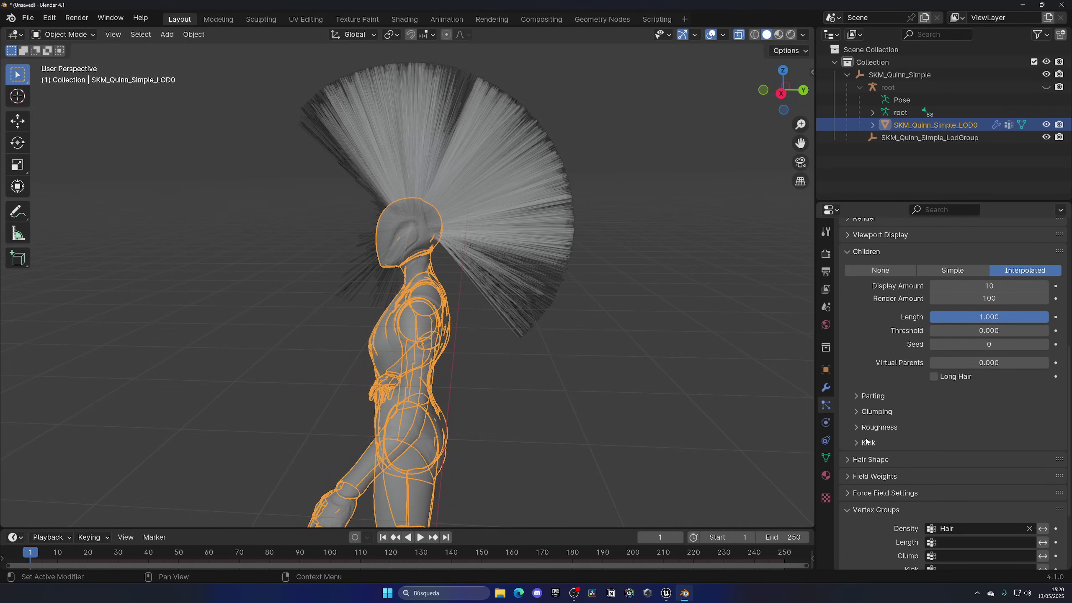
{"action": "left_click", "coordinate": [867, 411]}
{"action": "scroll", "coordinate": [876, 441], "scroll_direction": "down", "scroll_amount": 3}
{"action": "mouse_move", "coordinate": [968, 369]}
{"action": "left_mouse_down"}
{"action": "mouse_move", "coordinate": [992, 368]}
{"action": "mouse_move", "coordinate": [978, 368]}
{"action": "mouse_move", "coordinate": [1002, 382]}
{"action": "mouse_move", "coordinate": [978, 385]}
{"action": "left_mouse_up"}
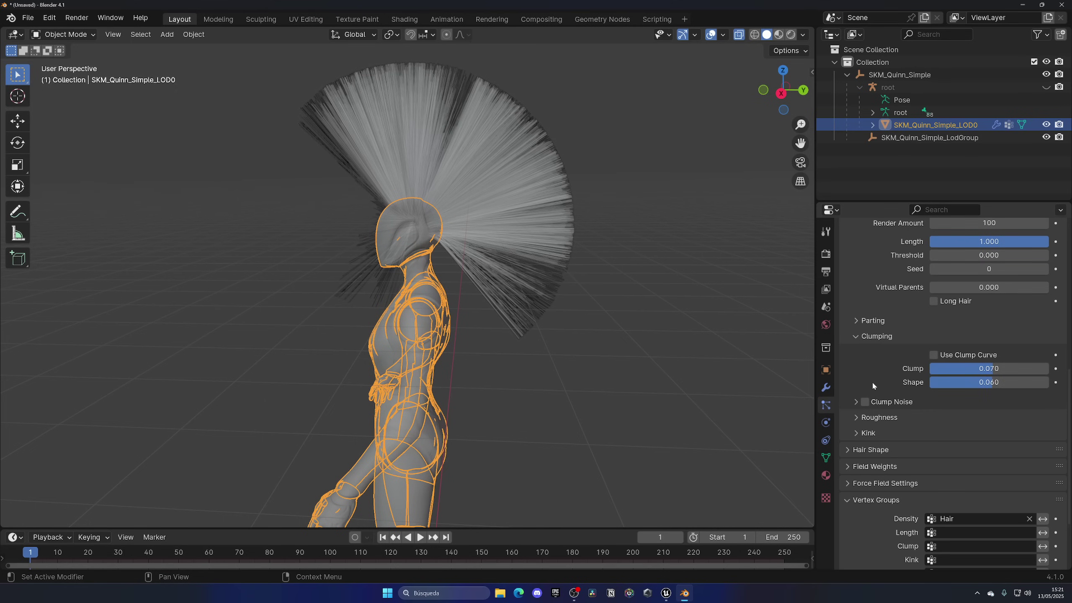
{"action": "key", "text": "ctrl+z"}
{"action": "key", "text": "ctrl+z"}
{"action": "key", "text": "ctrl+z"}
{"action": "left_click", "coordinate": [857, 337]}
{"action": "scroll", "coordinate": [887, 381], "scroll_direction": "up", "scroll_amount": 5}
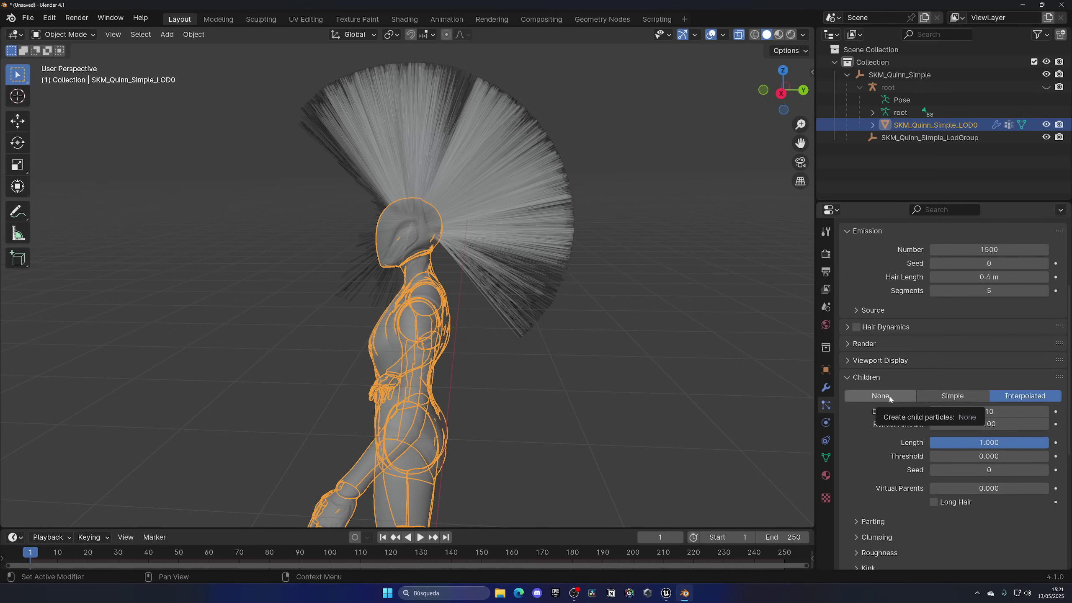
{"action": "scroll", "coordinate": [890, 399], "scroll_direction": "down", "scroll_amount": 7}
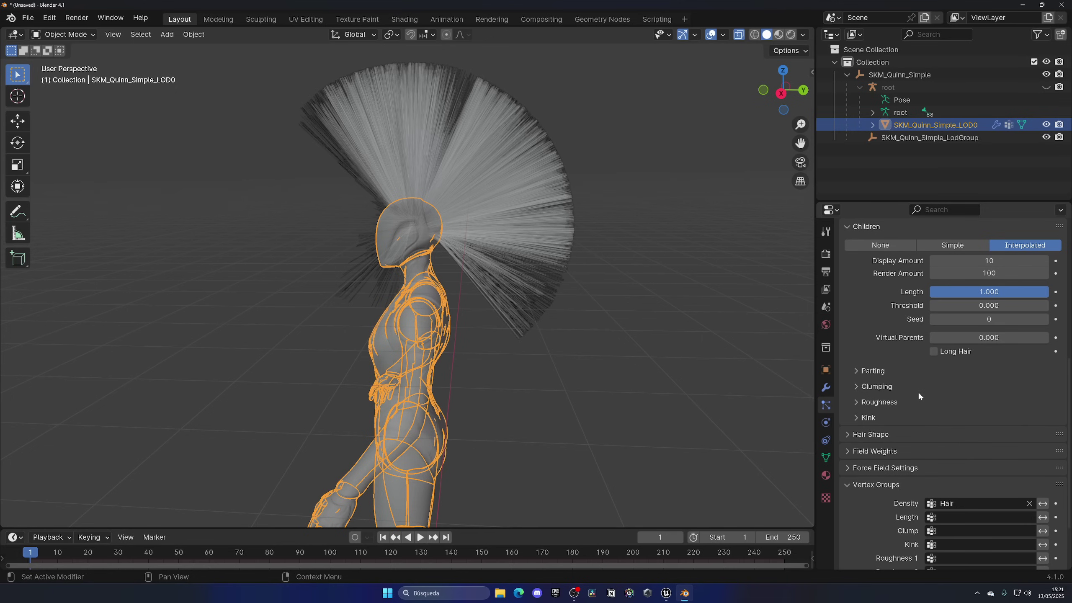
In Particle Edit mode, comb the hair back and down behind the head with a 253 px Comb brush at strength 1.000.
{"action": "middle_click_drag", "start_coordinate": [737, 347], "coordinate": [551, 336]}
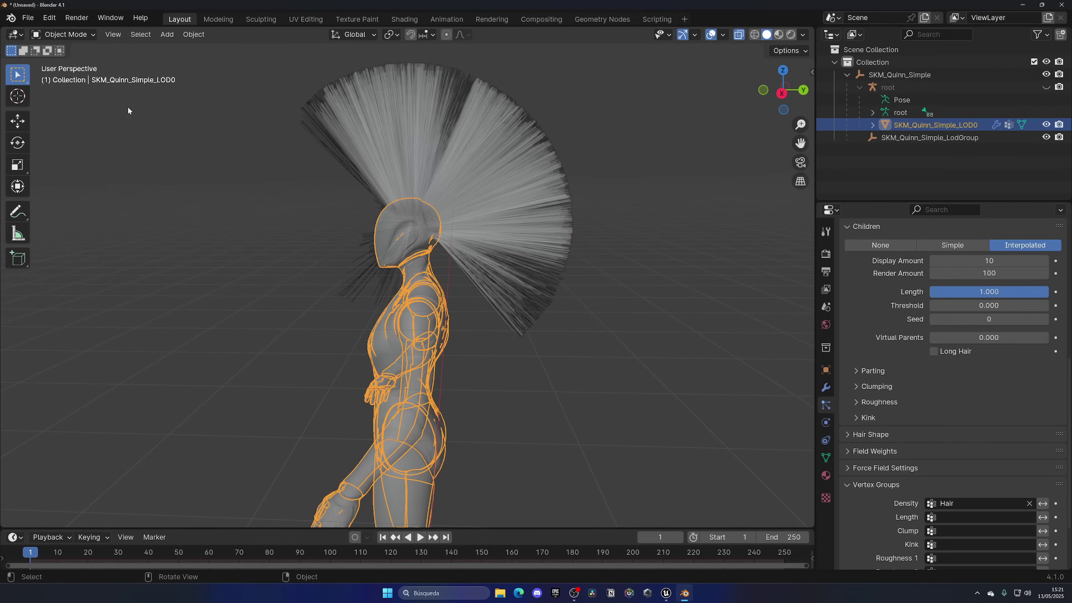
{"action": "left_click", "coordinate": [65, 34]}
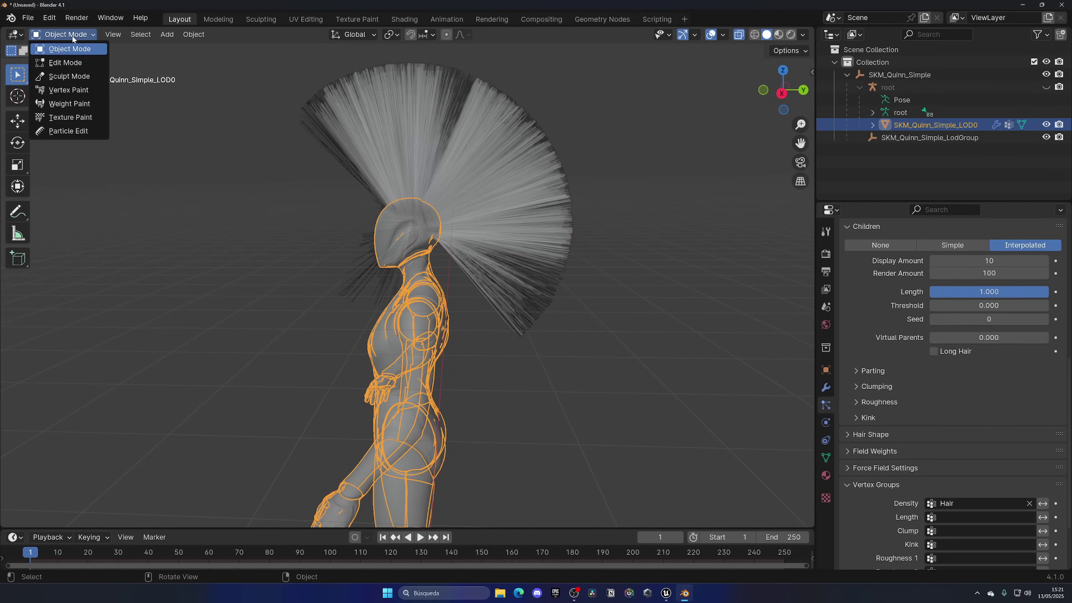
{"action": "left_click", "coordinate": [72, 132]}
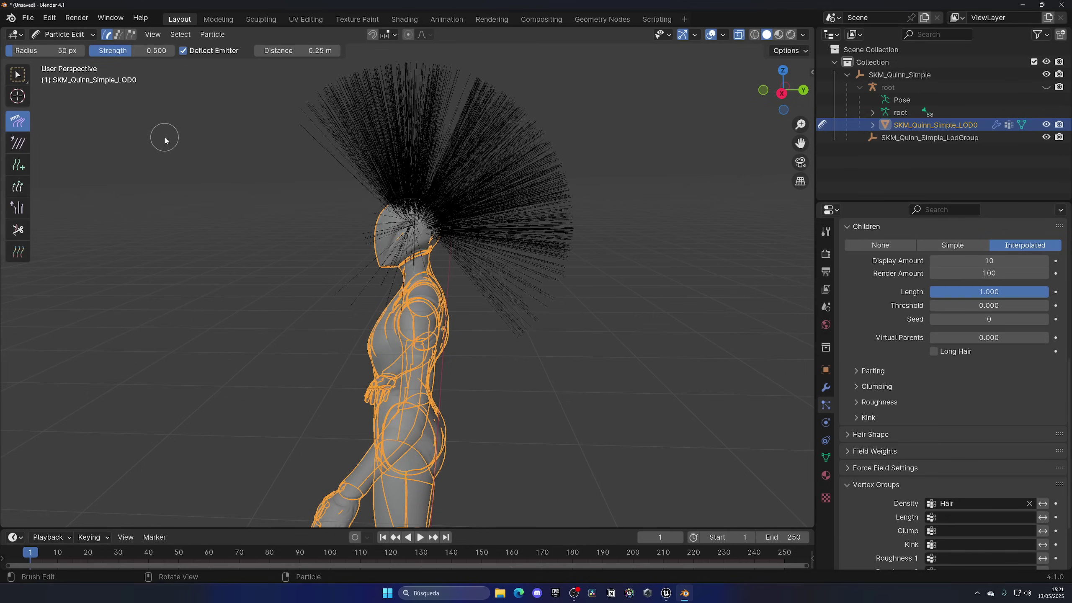
{"action": "left_click_drag", "start_coordinate": [42, 50], "coordinate": [174, 50]}
{"action": "mouse_move", "coordinate": [285, 164]}
{"action": "left_mouse_down"}
{"action": "mouse_move", "coordinate": [286, 123]}
{"action": "mouse_move", "coordinate": [319, 132]}
{"action": "mouse_move", "coordinate": [358, 109]}
{"action": "mouse_move", "coordinate": [437, 102]}
{"action": "mouse_move", "coordinate": [548, 157]}
{"action": "mouse_move", "coordinate": [585, 270]}
{"action": "mouse_move", "coordinate": [575, 326]}
{"action": "left_mouse_up"}
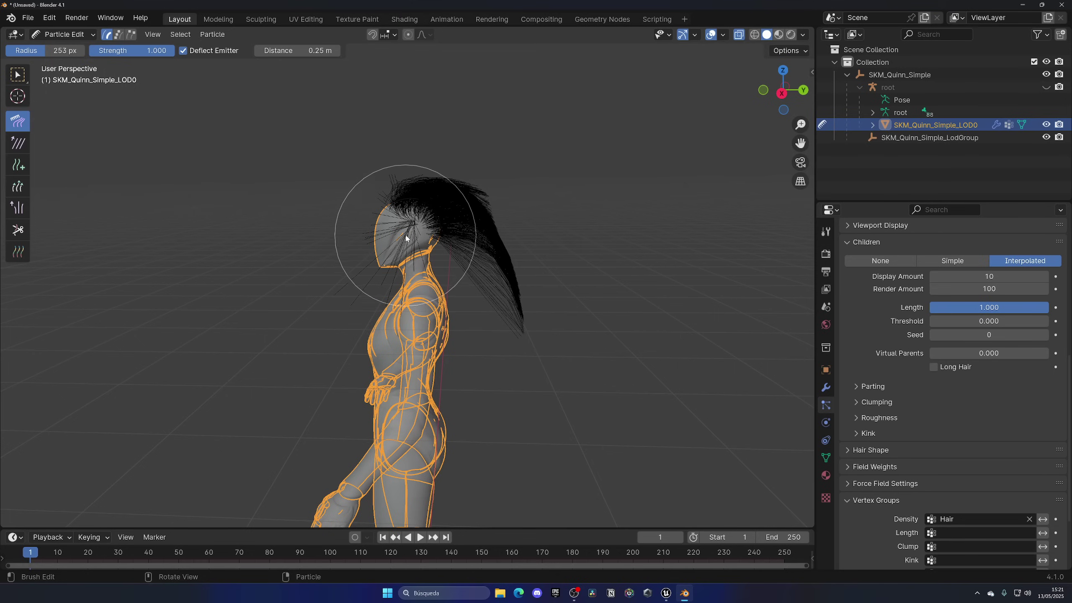
{"action": "mouse_move", "coordinate": [394, 180]}
{"action": "left_mouse_down"}
{"action": "mouse_move", "coordinate": [409, 237]}
{"action": "mouse_move", "coordinate": [460, 243]}
{"action": "mouse_move", "coordinate": [528, 316]}
{"action": "left_mouse_up"}
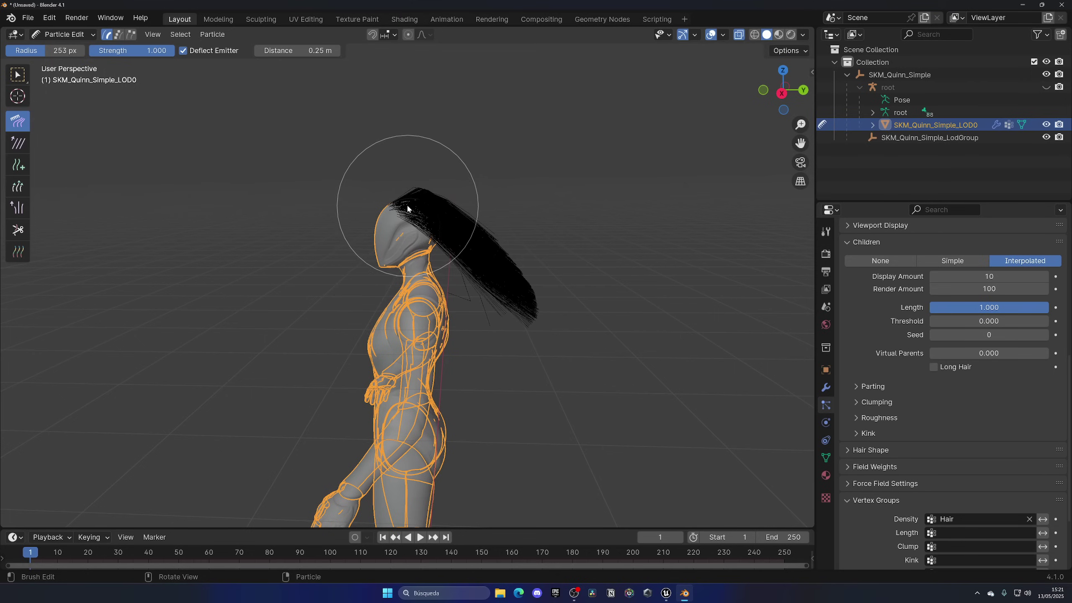
{"action": "left_click_drag", "start_coordinate": [400, 198], "coordinate": [503, 288]}
{"action": "left_click_drag", "start_coordinate": [405, 196], "coordinate": [522, 295]}
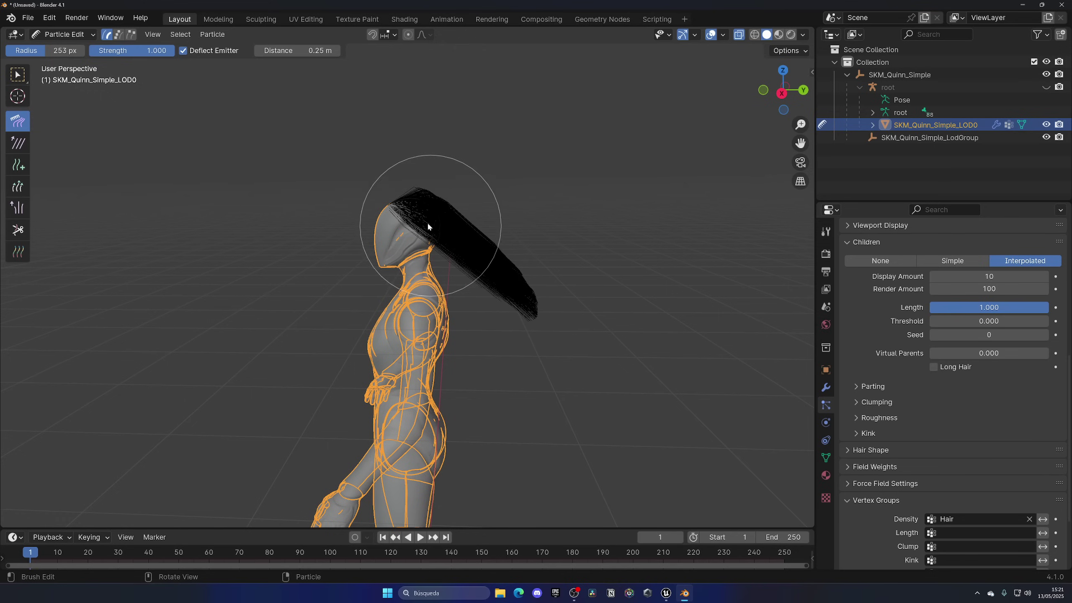
{"action": "mouse_move", "coordinate": [429, 223]}
{"action": "left_mouse_down"}
{"action": "mouse_move", "coordinate": [504, 288]}
{"action": "mouse_move", "coordinate": [413, 212]}
{"action": "mouse_move", "coordinate": [481, 273]}
{"action": "mouse_move", "coordinate": [495, 301]}
{"action": "left_mouse_up"}
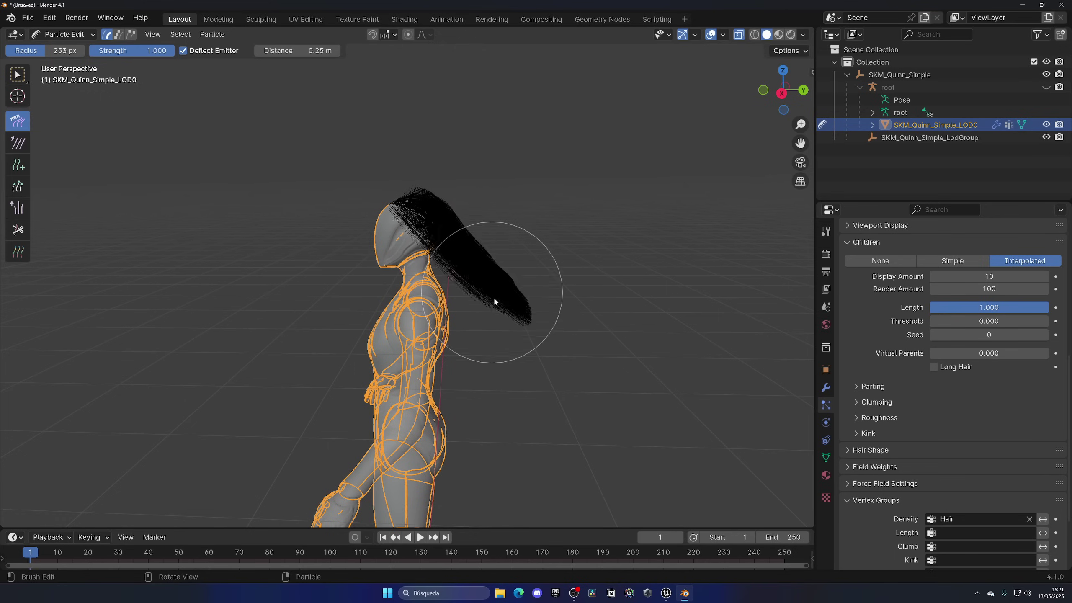
{"action": "left_click_drag", "start_coordinate": [438, 235], "coordinate": [484, 292]}
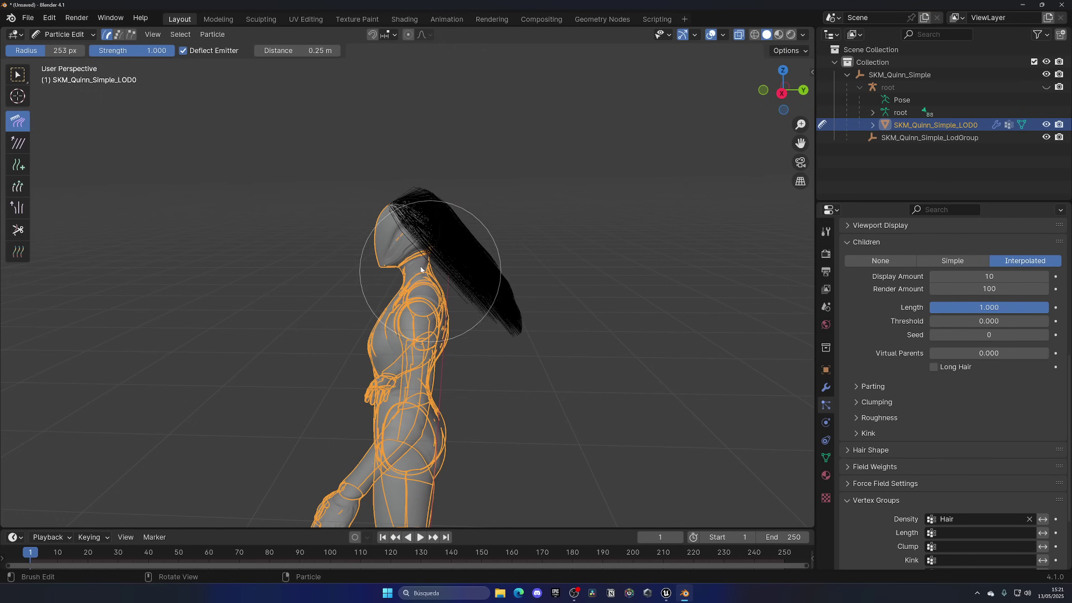
Refine the crown and bring the hair ends down toward the back using the Comb brush at radius 97 px and strength 0.566.
{"action": "middle_click_drag", "start_coordinate": [483, 291], "coordinate": [354, 239]}
{"action": "left_click_drag", "start_coordinate": [62, 55], "coordinate": [22, 55]}
{"action": "mouse_move", "coordinate": [131, 50]}
{"action": "left_mouse_down"}
{"action": "mouse_move", "coordinate": [94, 50]}
{"action": "mouse_move", "coordinate": [137, 50]}
{"action": "left_mouse_up"}
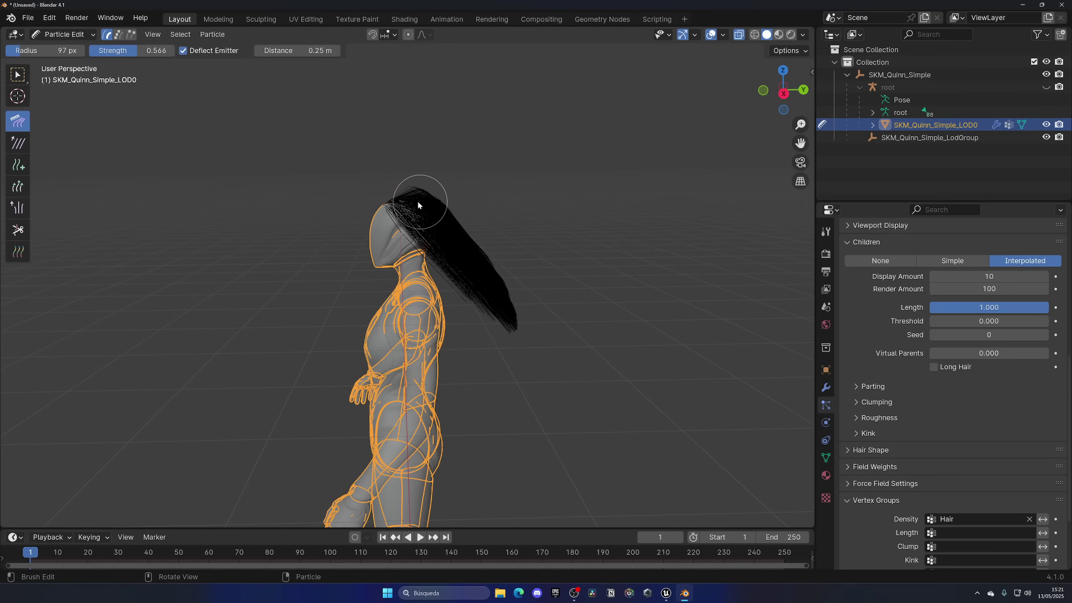
{"action": "mouse_move", "coordinate": [417, 201]}
{"action": "left_mouse_down"}
{"action": "mouse_move", "coordinate": [390, 192]}
{"action": "mouse_move", "coordinate": [397, 204]}
{"action": "mouse_move", "coordinate": [414, 186]}
{"action": "left_mouse_up"}
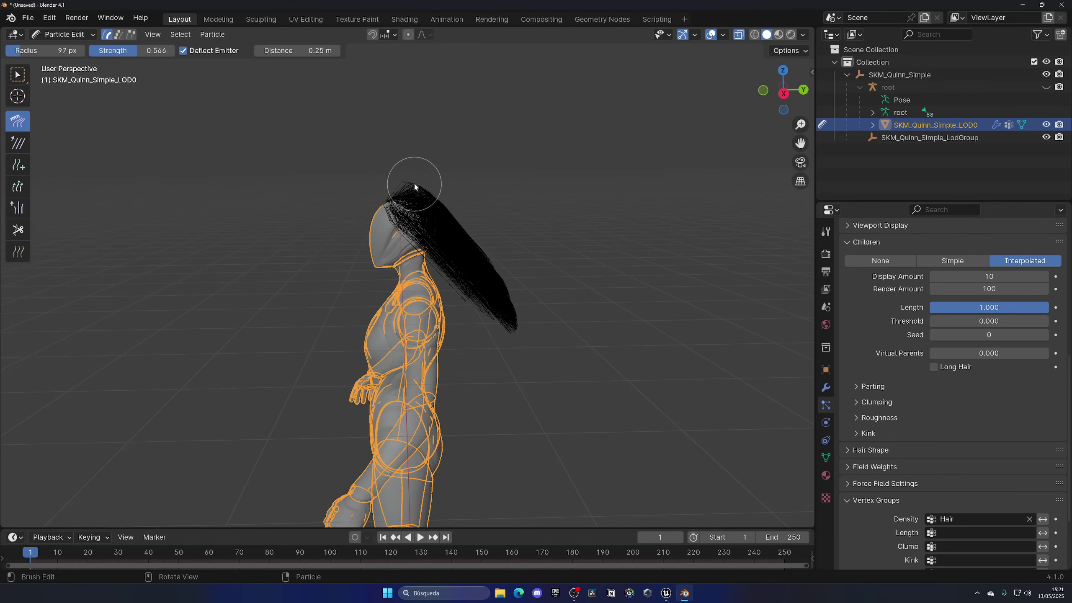
{"action": "mouse_move", "coordinate": [408, 194]}
{"action": "middle_mouse_down"}
{"action": "mouse_move", "coordinate": [438, 220]}
{"action": "mouse_move", "coordinate": [492, 220]}
{"action": "mouse_move", "coordinate": [341, 218]}
{"action": "mouse_move", "coordinate": [355, 224]}
{"action": "middle_mouse_up"}
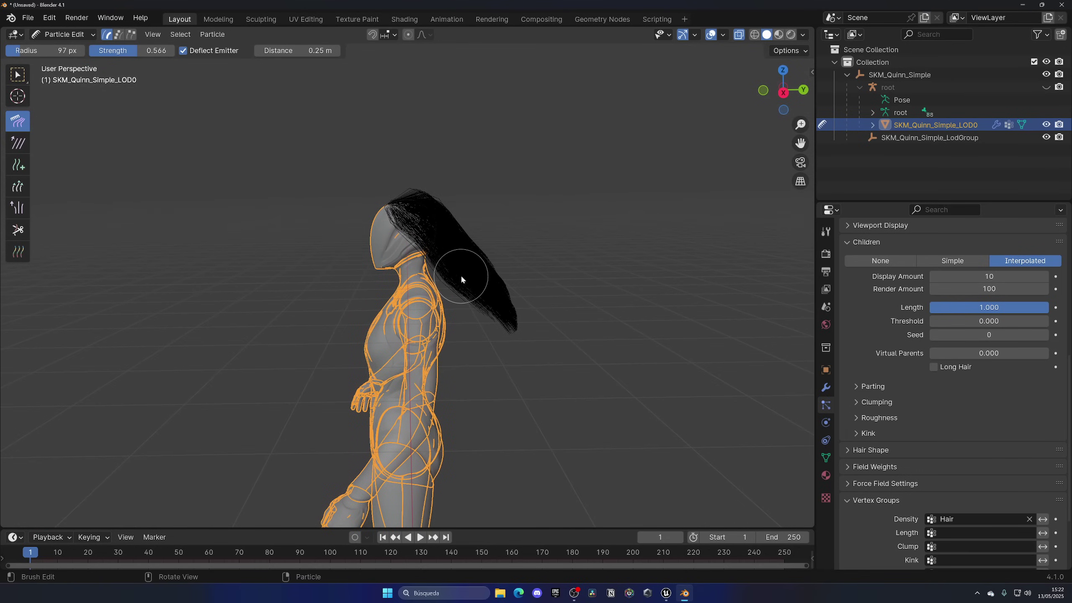
{"action": "left_click_drag", "start_coordinate": [490, 308], "coordinate": [465, 288]}
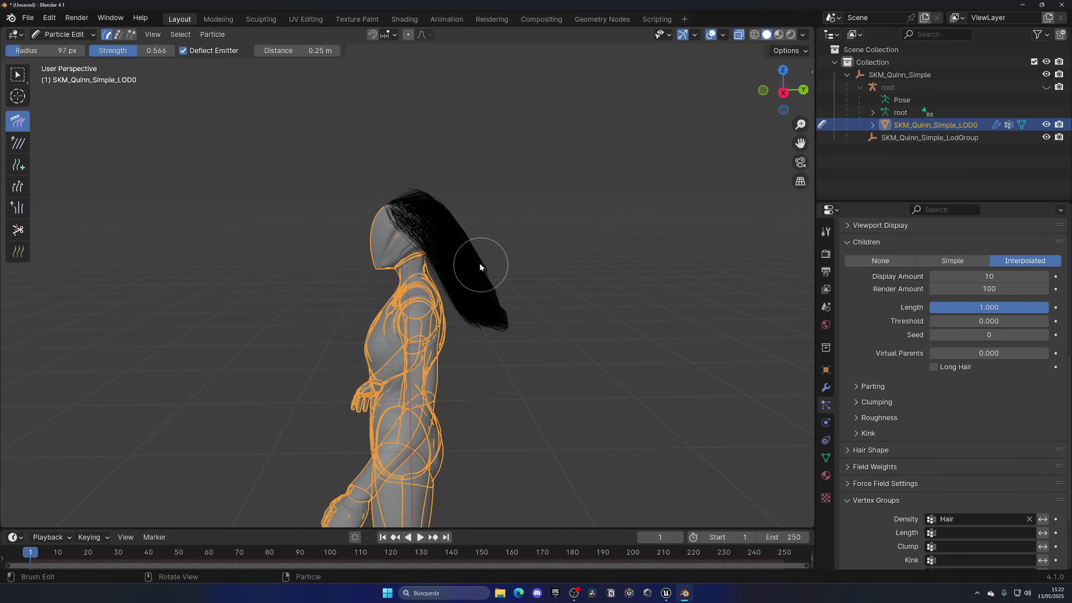
{"action": "left_click_drag", "start_coordinate": [492, 336], "coordinate": [483, 340]}
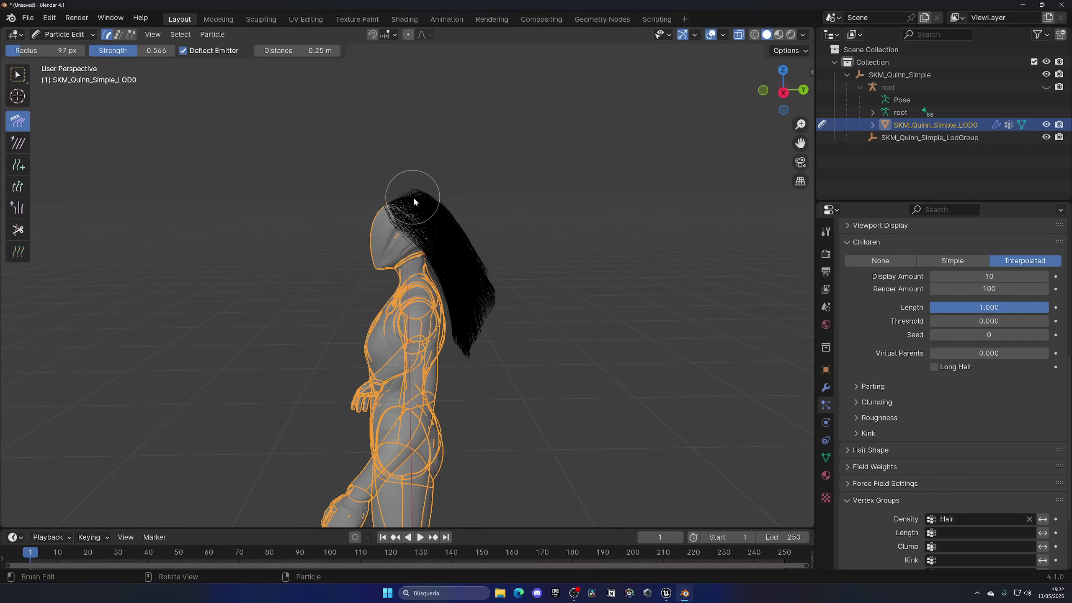
Return to Object Mode, deselect the mannequin and turn off X-ray to display the combed hair solid.
{"action": "mouse_move", "coordinate": [405, 214]}
{"action": "middle_mouse_down"}
{"action": "mouse_move", "coordinate": [551, 204]}
{"action": "mouse_move", "coordinate": [545, 233]}
{"action": "mouse_move", "coordinate": [405, 219]}
{"action": "middle_mouse_up"}
{"action": "left_click", "coordinate": [64, 35]}
{"action": "left_click", "coordinate": [64, 47]}
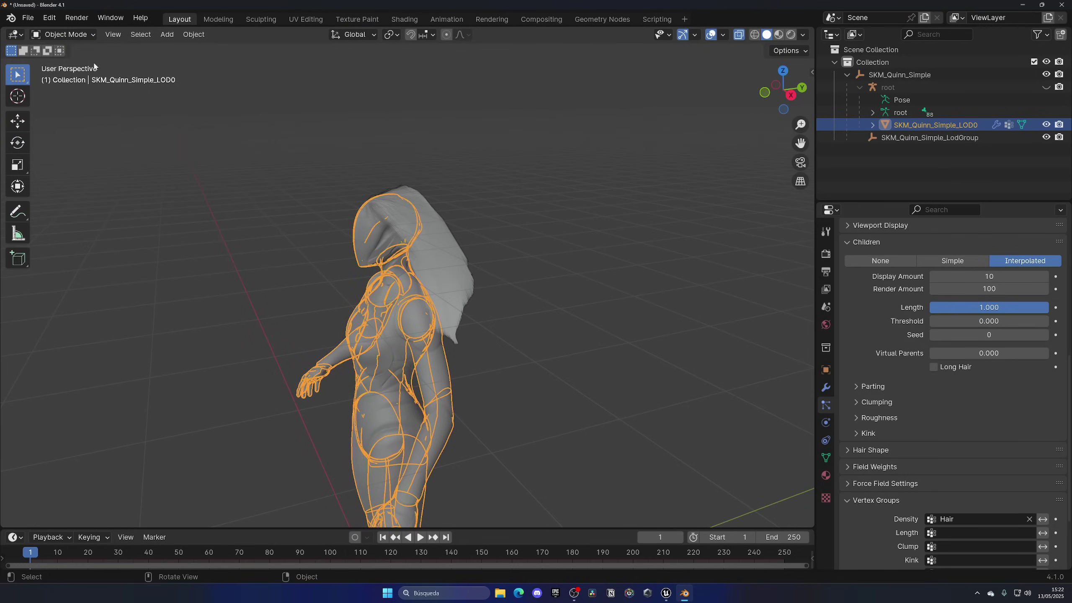
{"action": "left_click", "coordinate": [503, 191]}
{"action": "middle_click_drag", "start_coordinate": [503, 191], "coordinate": [549, 177]}
{"action": "left_click", "coordinate": [739, 36]}
{"action": "middle_click_drag", "start_coordinate": [350, 200], "coordinate": [225, 217]}
Check the combed hair strands from the front in Particle Edit mode, returning to Object Mode to view them from the side.
{"action": "left_click", "coordinate": [63, 35]}
{"action": "left_click", "coordinate": [59, 130]}
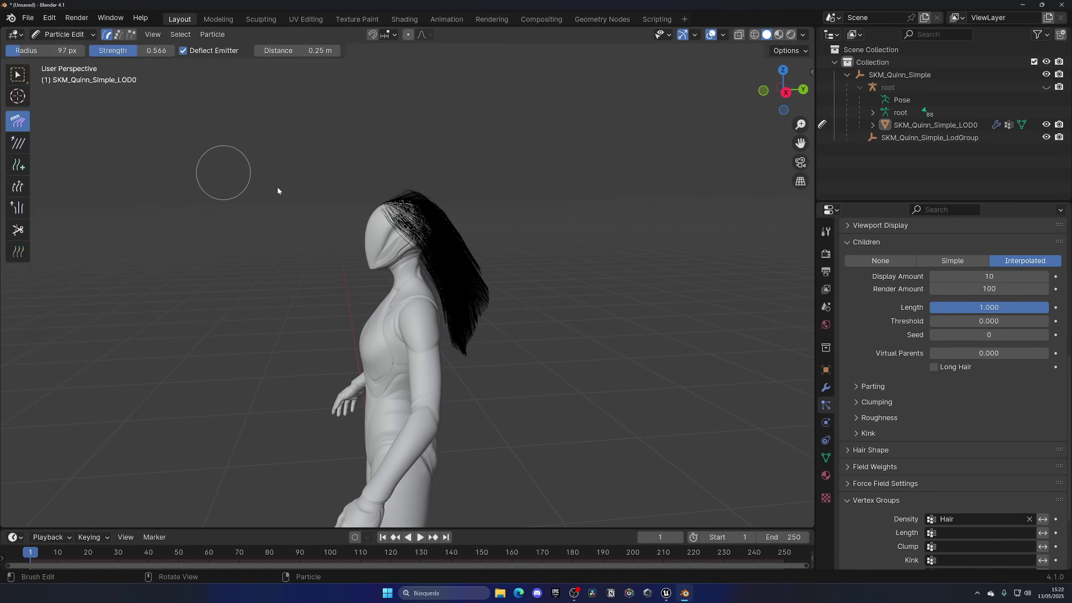
{"action": "mouse_move", "coordinate": [276, 187]}
{"action": "middle_mouse_down"}
{"action": "mouse_move", "coordinate": [525, 229]}
{"action": "mouse_move", "coordinate": [349, 212]}
{"action": "middle_mouse_up"}
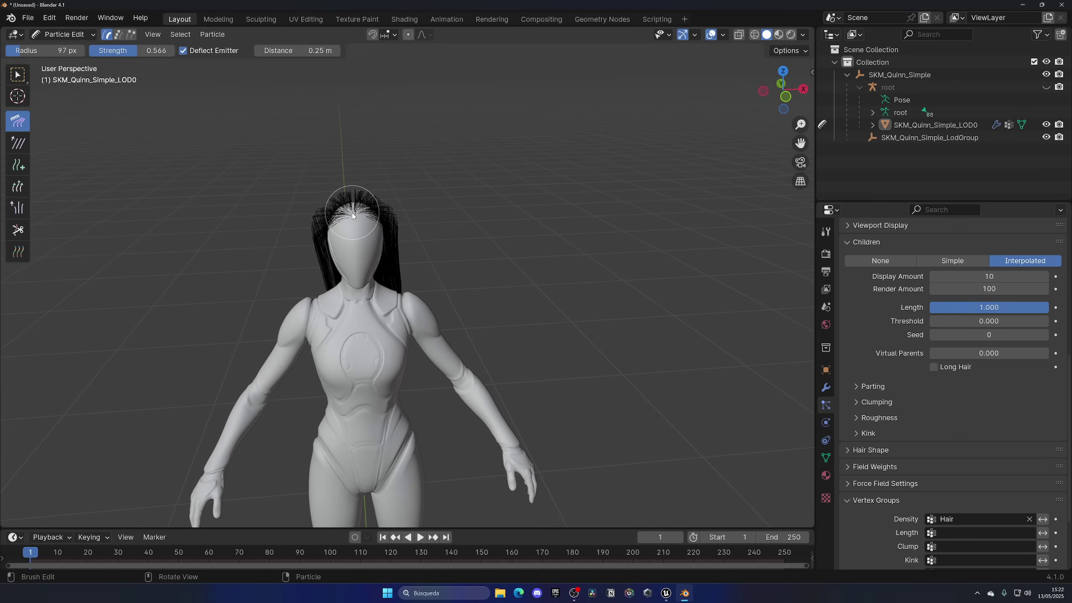
{"action": "left_click", "coordinate": [59, 34]}
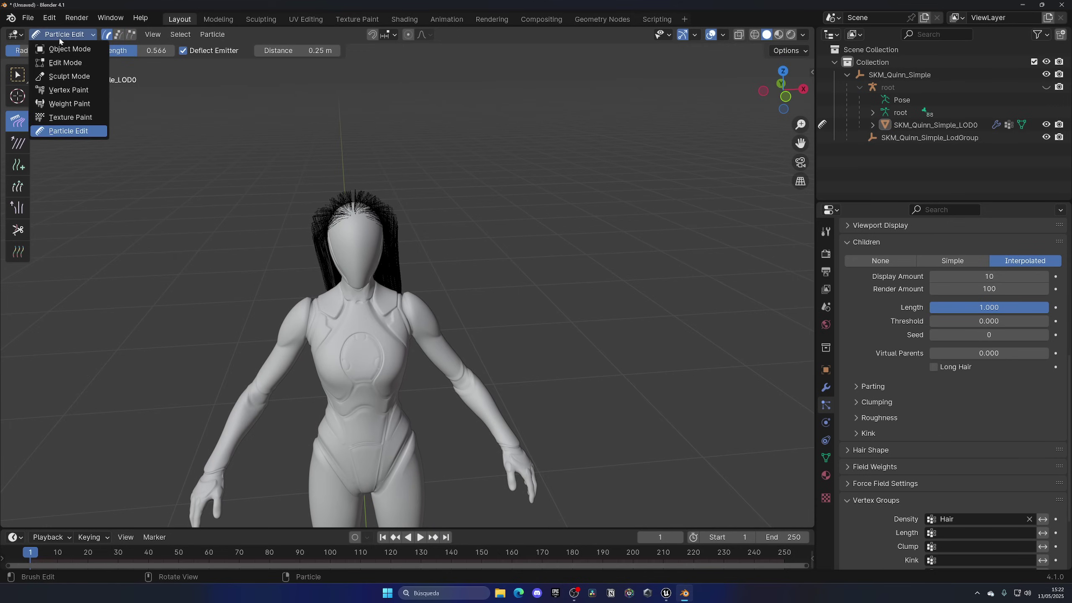
{"action": "left_click", "coordinate": [59, 47]}
{"action": "middle_click_drag", "start_coordinate": [428, 177], "coordinate": [307, 186]}
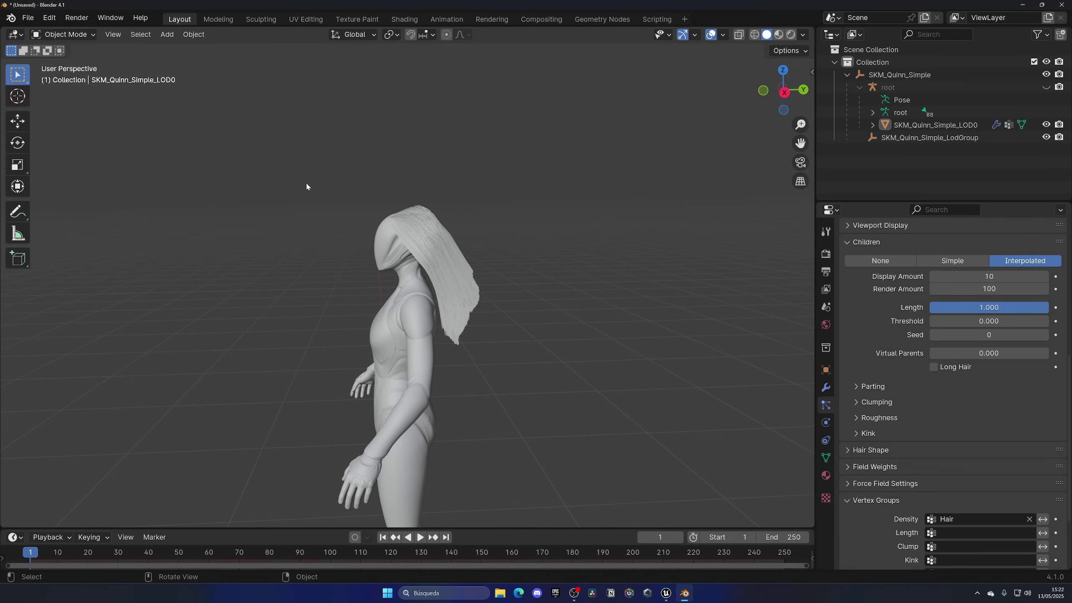
Save the Blender file as QuinHair.blend.
{"action": "key", "text": "ctrl+s"}
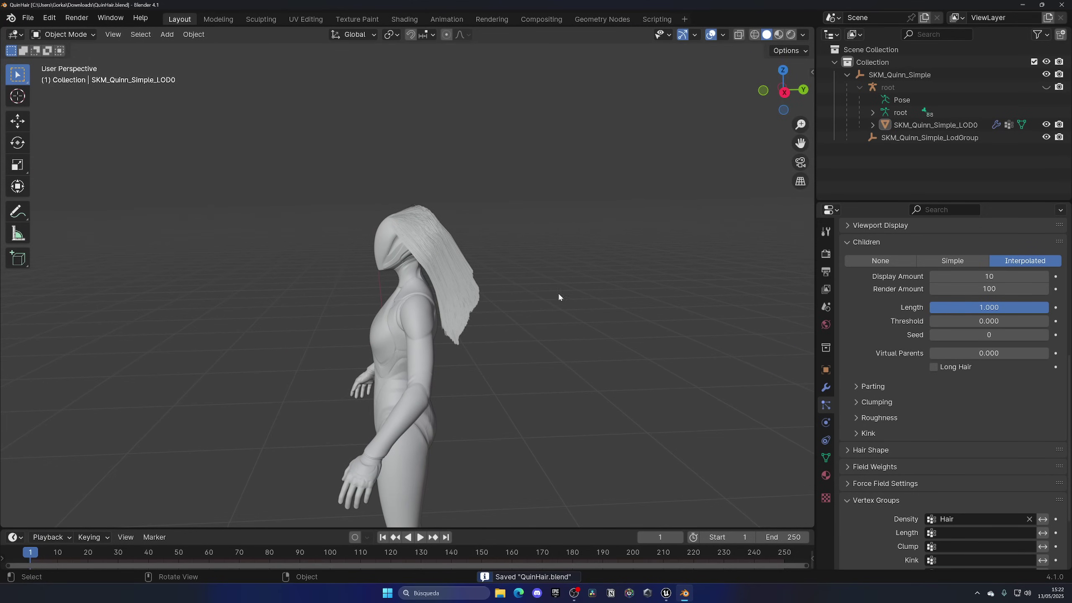
{"action": "middle_click_drag", "start_coordinate": [559, 297], "coordinate": [597, 302]}
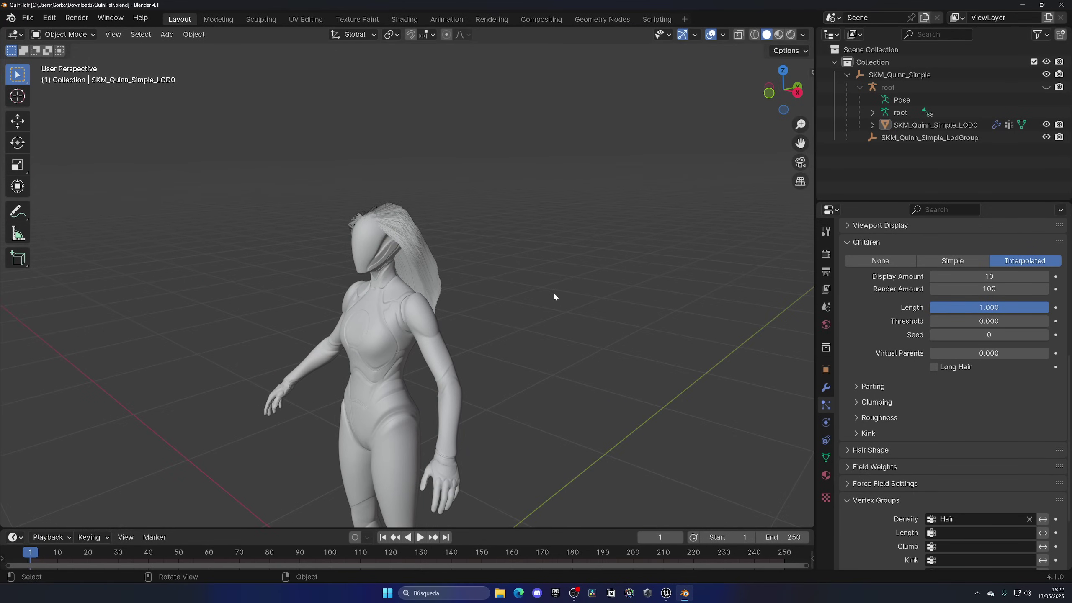
Select the mannequin mesh and disable Show Emitter for its hair particle system in both Render and Viewport Display.
{"action": "left_click", "coordinate": [380, 255]}
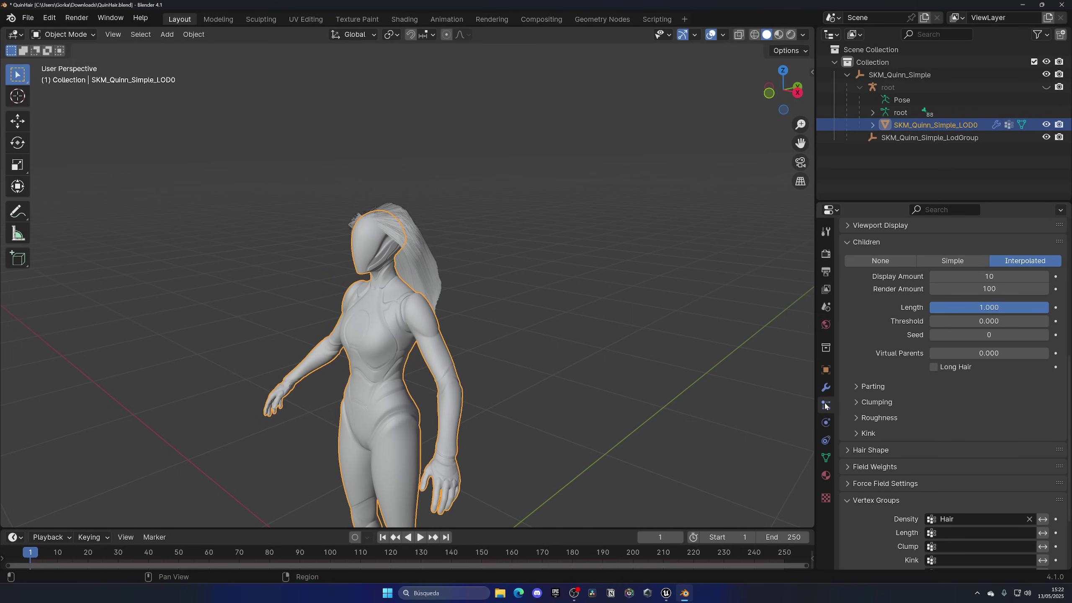
{"action": "scroll", "coordinate": [899, 405], "scroll_direction": "up", "scroll_amount": 10}
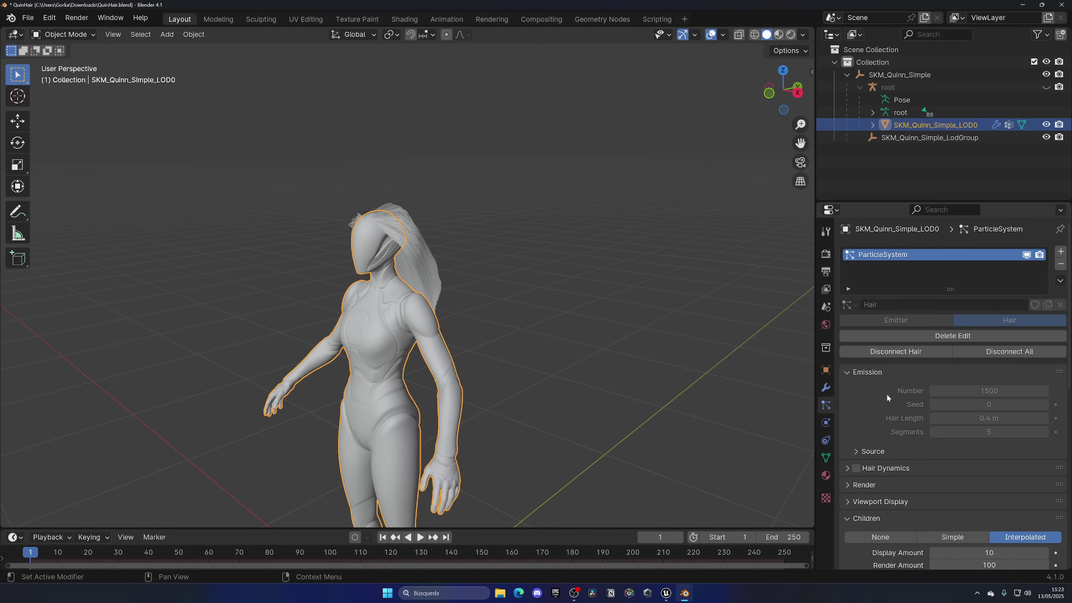
{"action": "left_click", "coordinate": [954, 208]}
{"action": "type", "text": "show"}
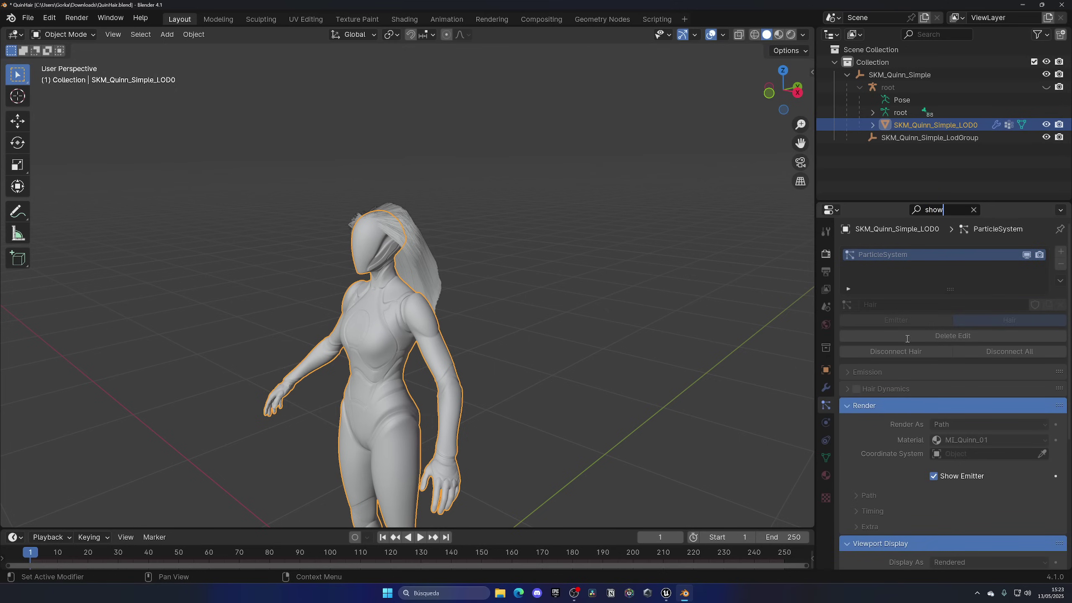
{"action": "key", "text": "Return"}
{"action": "scroll", "coordinate": [881, 439], "scroll_direction": "down", "scroll_amount": 3}
{"action": "scroll", "coordinate": [881, 424], "scroll_direction": "down", "scroll_amount": 2}
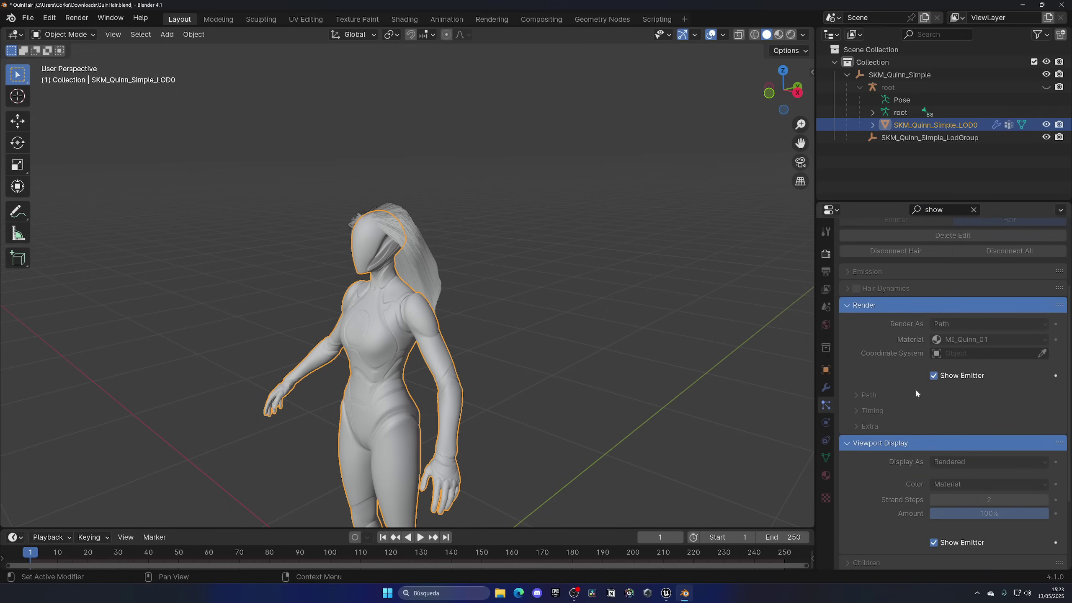
{"action": "left_click", "coordinate": [933, 376]}
{"action": "scroll", "coordinate": [922, 396], "scroll_direction": "down", "scroll_amount": 1}
{"action": "scroll", "coordinate": [897, 363], "scroll_direction": "down", "scroll_amount": 3}
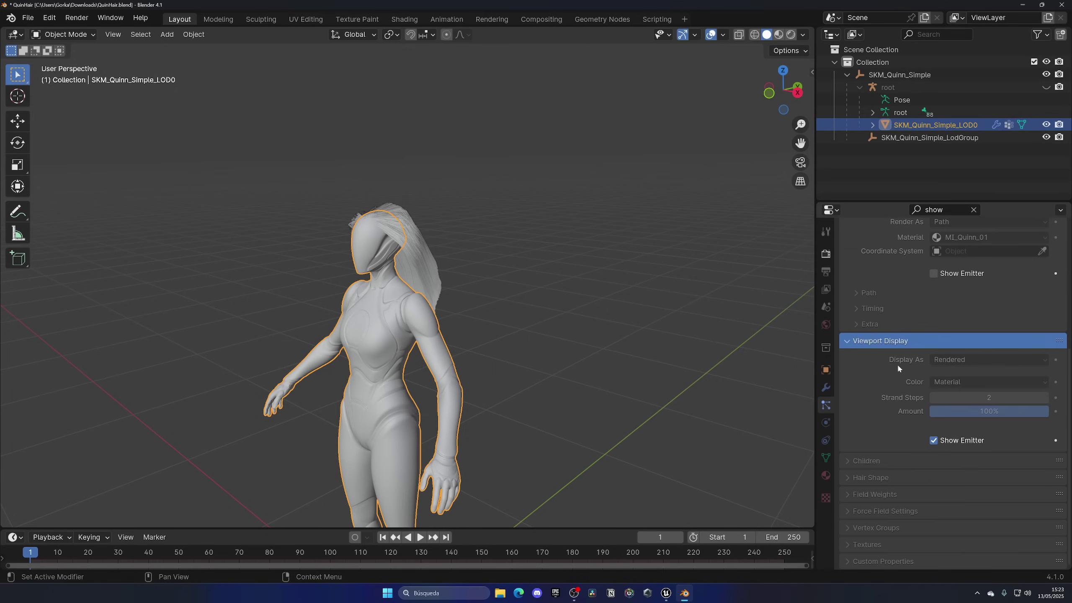
{"action": "left_click", "coordinate": [933, 440]}
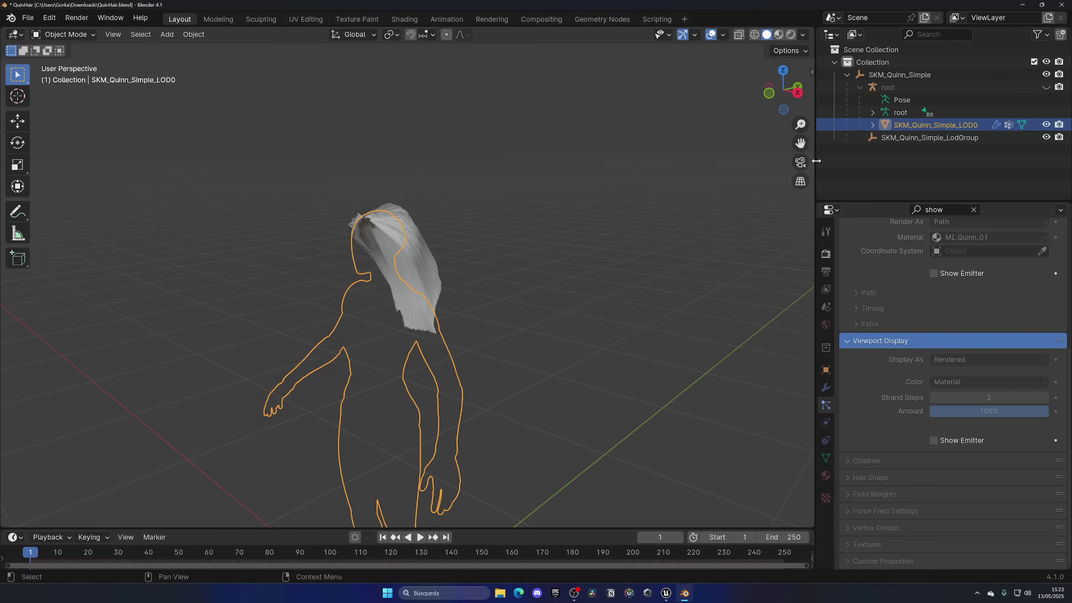
Set up an Alembic export with scale 100 and end frame 1, limited to selected and visible objects.
{"action": "left_click", "coordinate": [28, 17]}
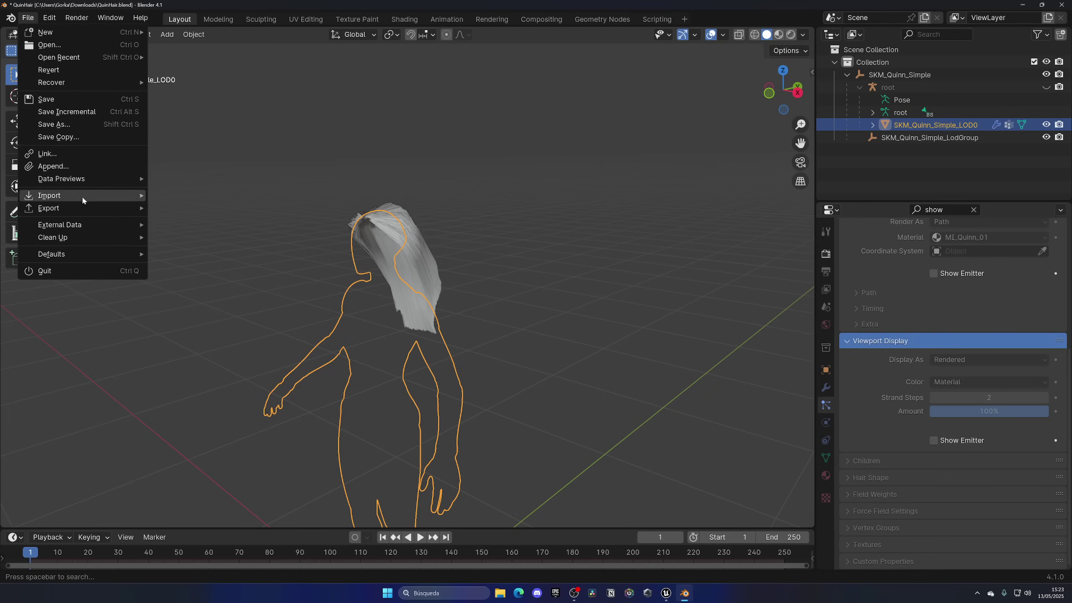
{"action": "mouse_move", "coordinate": [83, 209]}
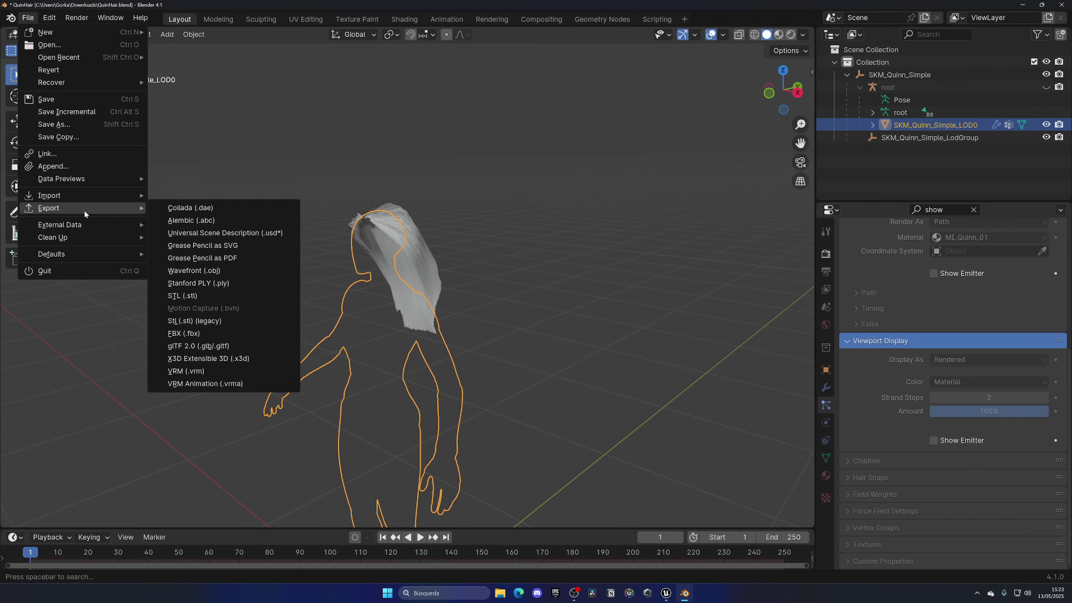
{"action": "left_click", "coordinate": [237, 222]}
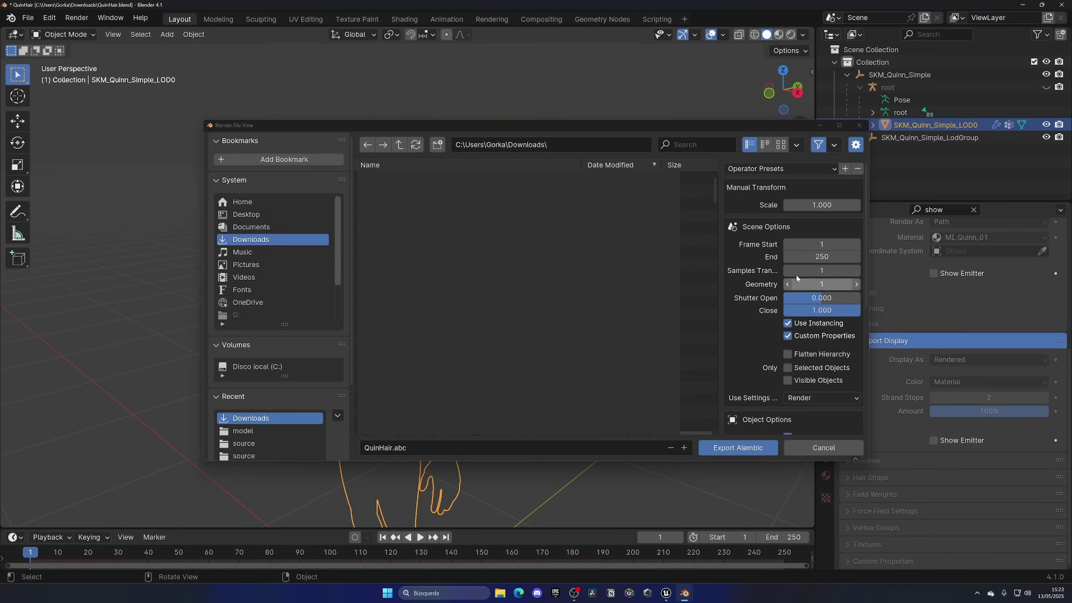
{"action": "left_click", "coordinate": [812, 204]}
{"action": "type", "text": "100"}
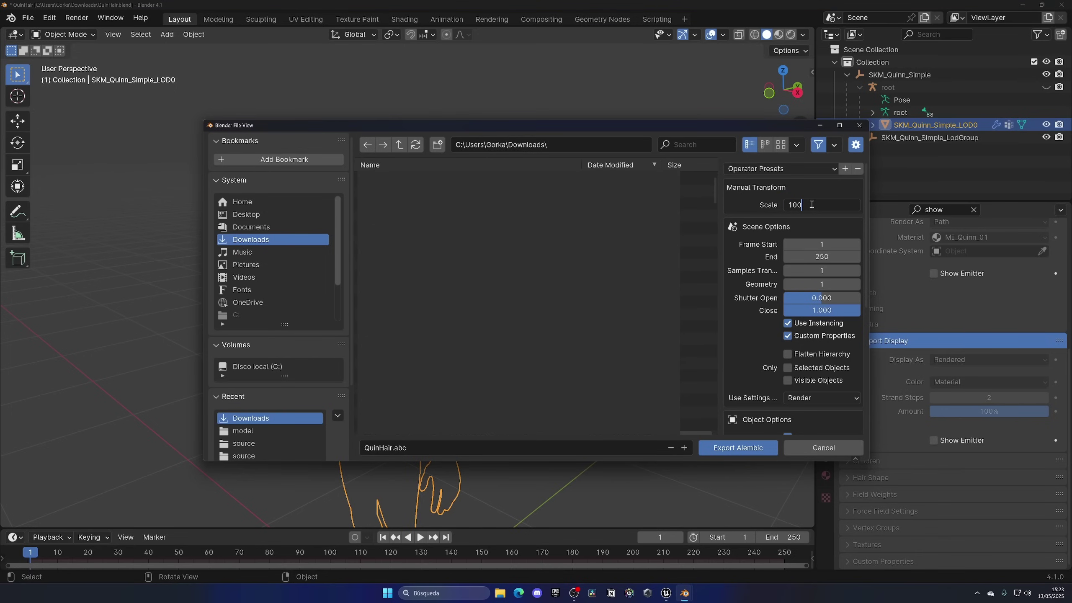
{"action": "key", "text": "Return"}
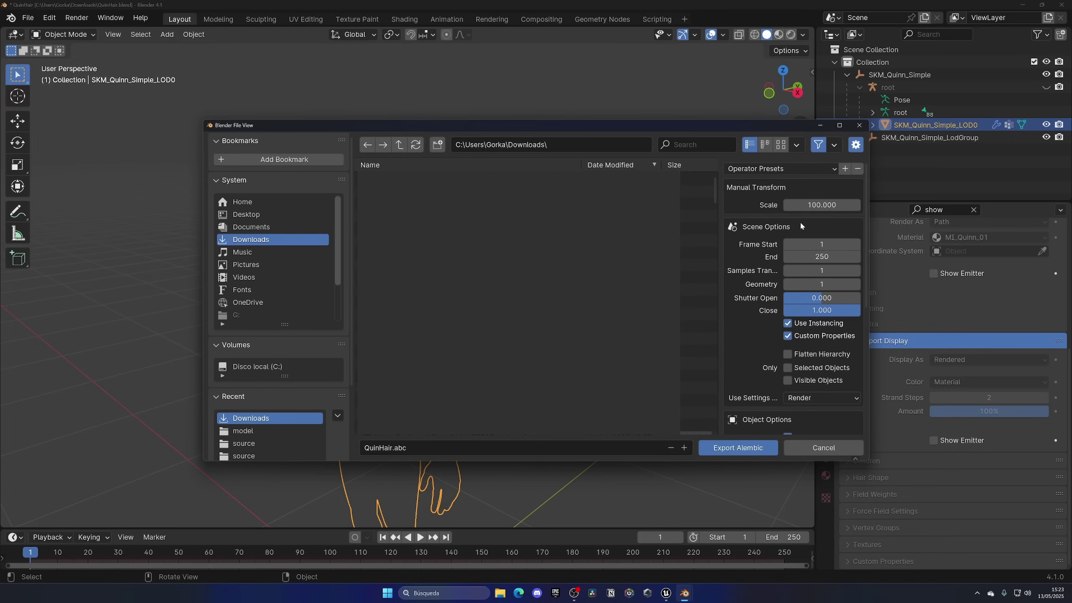
{"action": "left_click", "coordinate": [810, 256]}
{"action": "type", "text": "1"}
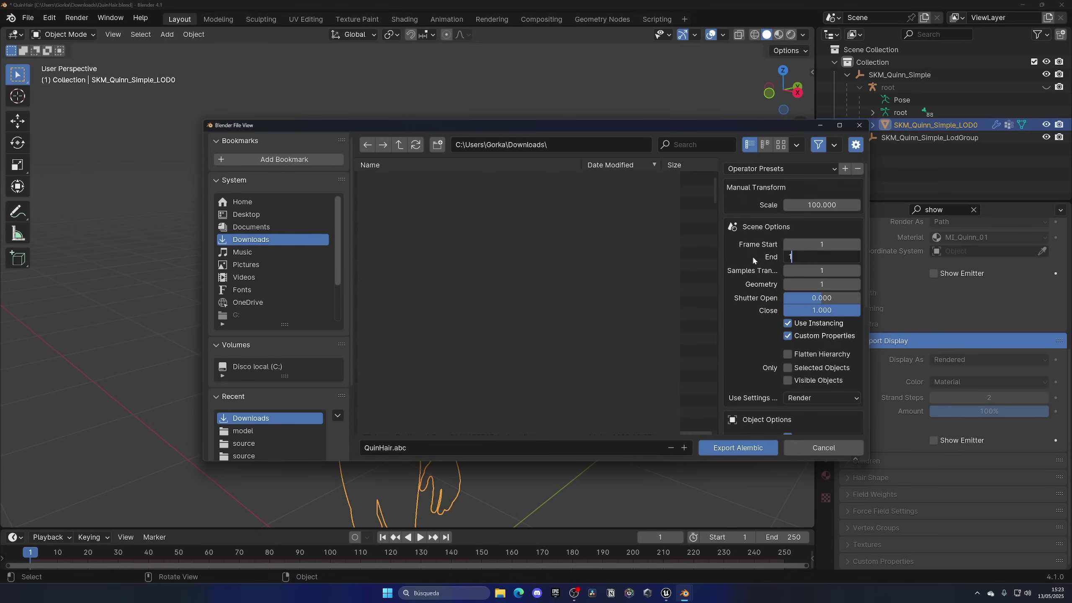
{"action": "key", "text": "Return"}
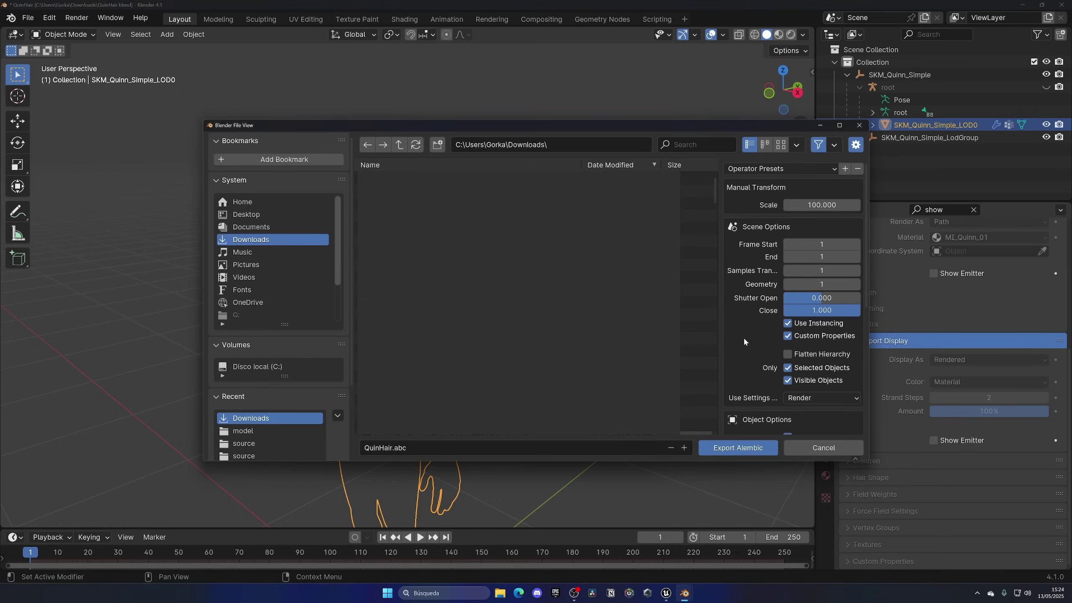
Disable UVs, Pack UV Islands, Normals and Generated Coordinates in the Alembic object options.
{"action": "scroll", "coordinate": [744, 337], "scroll_direction": "down", "scroll_amount": 8}
{"action": "left_click", "coordinate": [788, 275]}
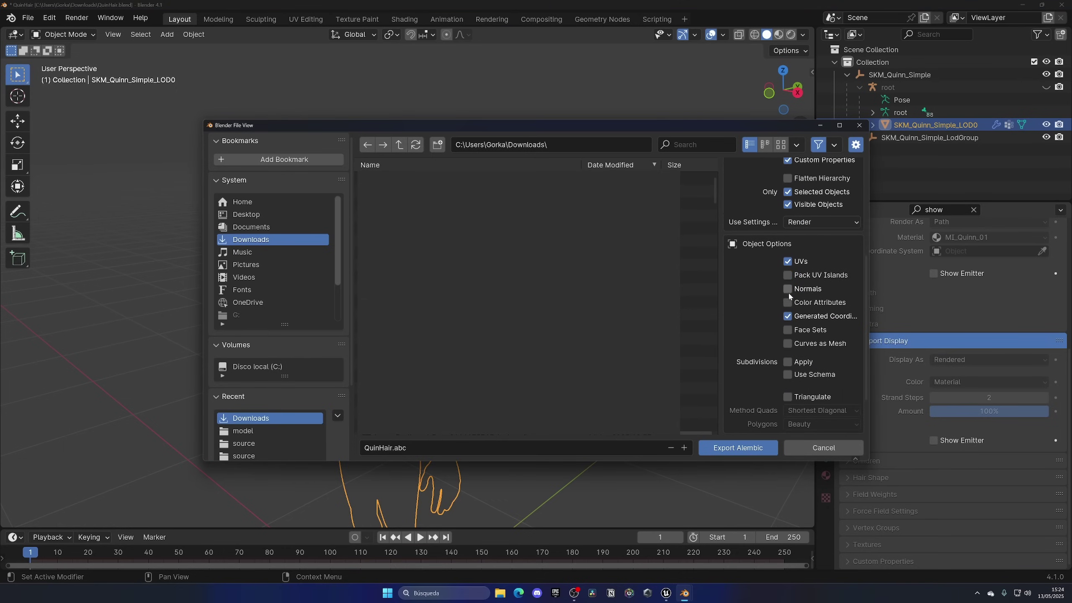
{"action": "left_click", "coordinate": [788, 316]}
{"action": "left_click", "coordinate": [788, 289]}
{"action": "left_click", "coordinate": [788, 262]}
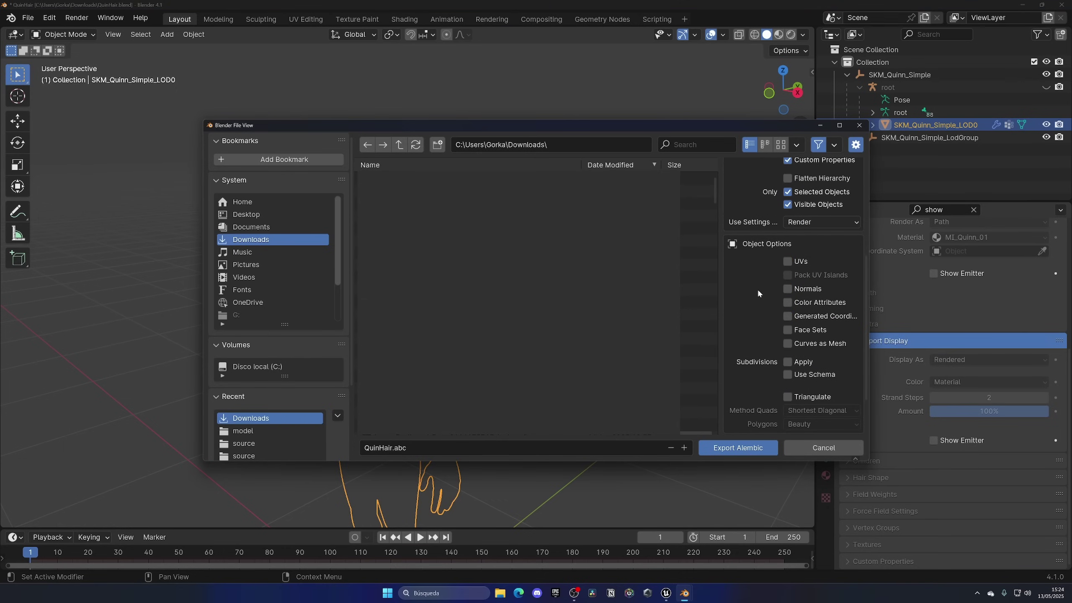
Export the hair as QuinHair.abc with Export Hair and Export Particles enabled, and save the Blender file.
{"action": "scroll", "coordinate": [758, 294], "scroll_direction": "down", "scroll_amount": 3}
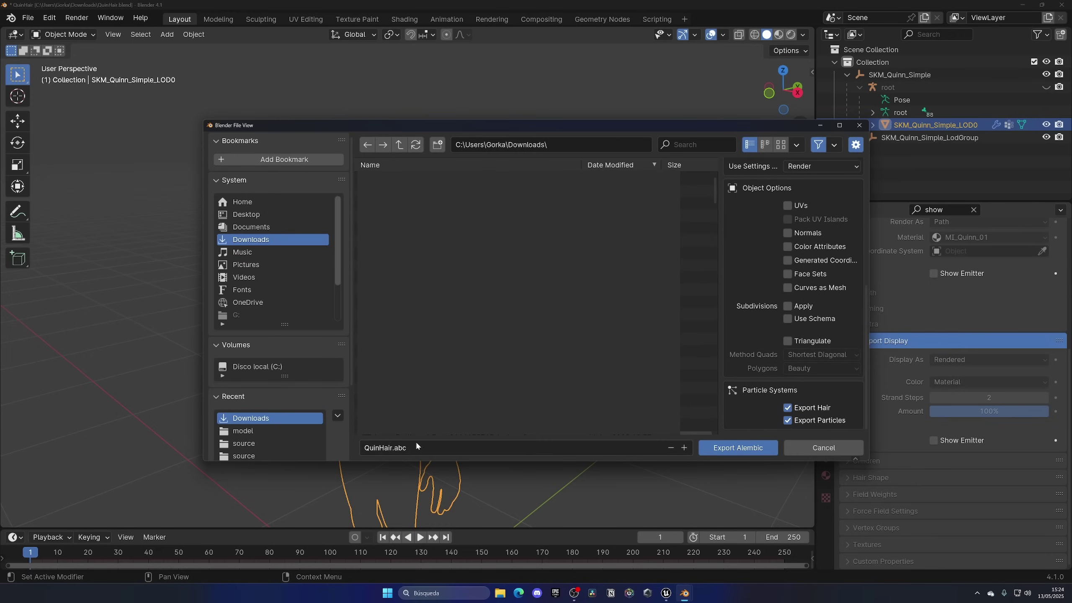
{"action": "left_click", "coordinate": [738, 449]}
{"action": "key", "text": "ctrl+s"}
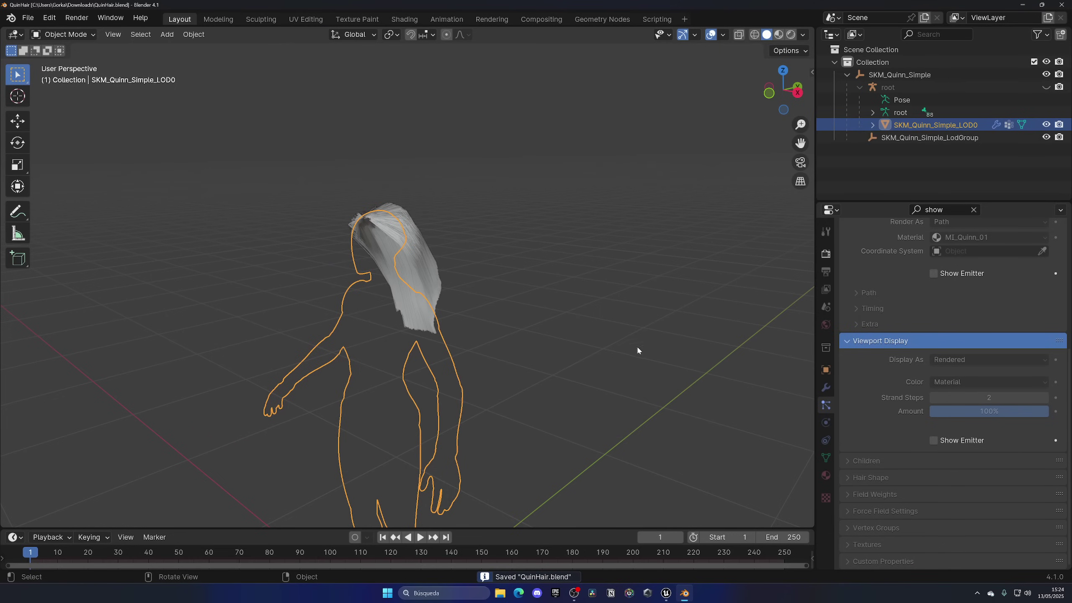
Switch to Unreal Editor and check that the Alembic importer and Groom plugins are enabled.
{"action": "key", "text": "alt+Tab"}
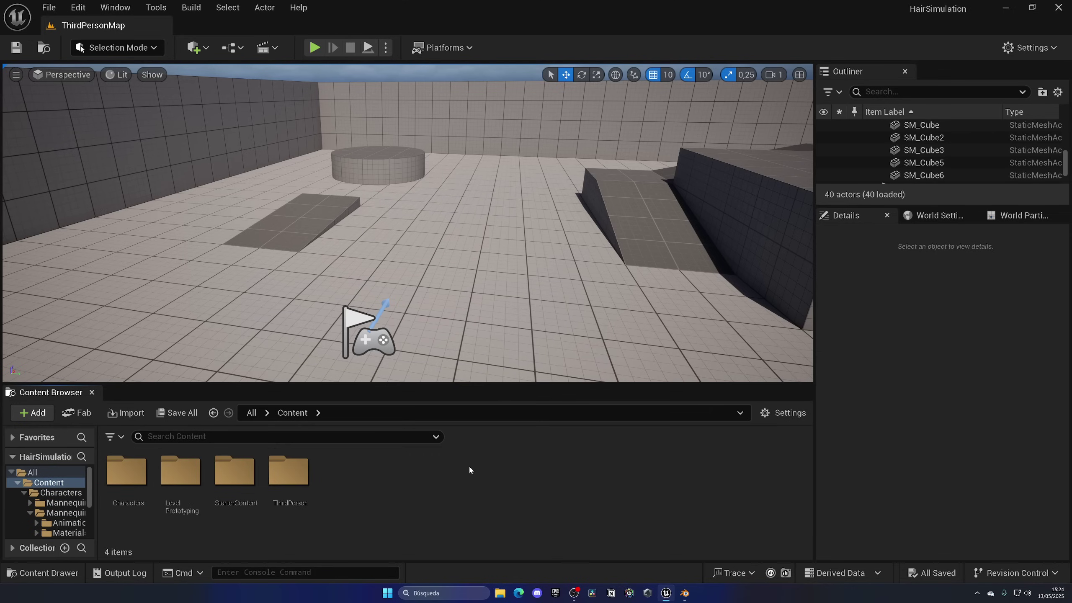
{"action": "left_click", "coordinate": [78, 7]}
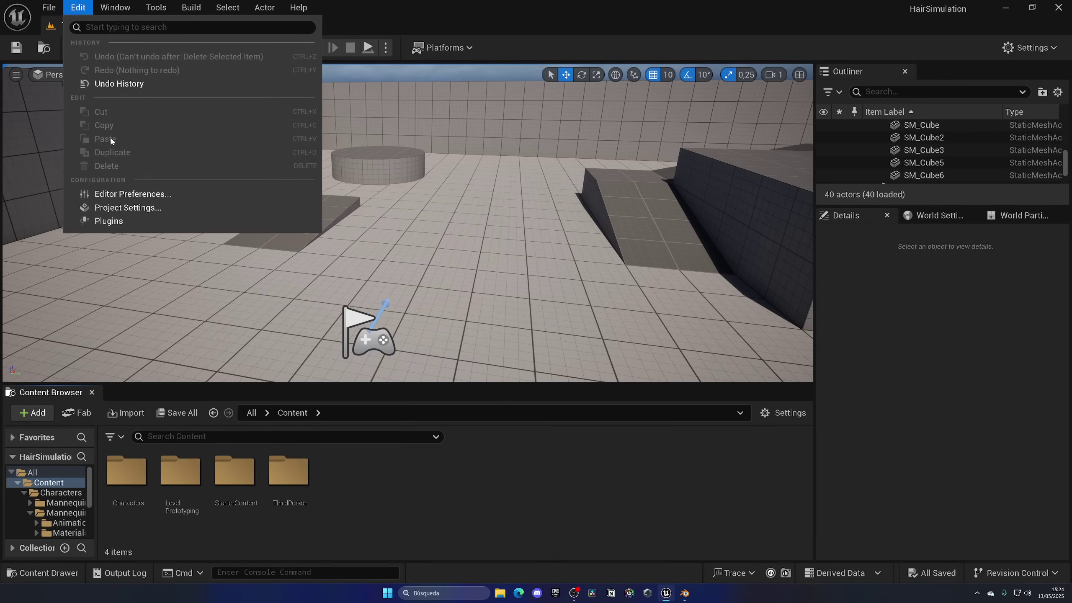
{"action": "left_click", "coordinate": [108, 221]}
{"action": "type", "text": "al"}
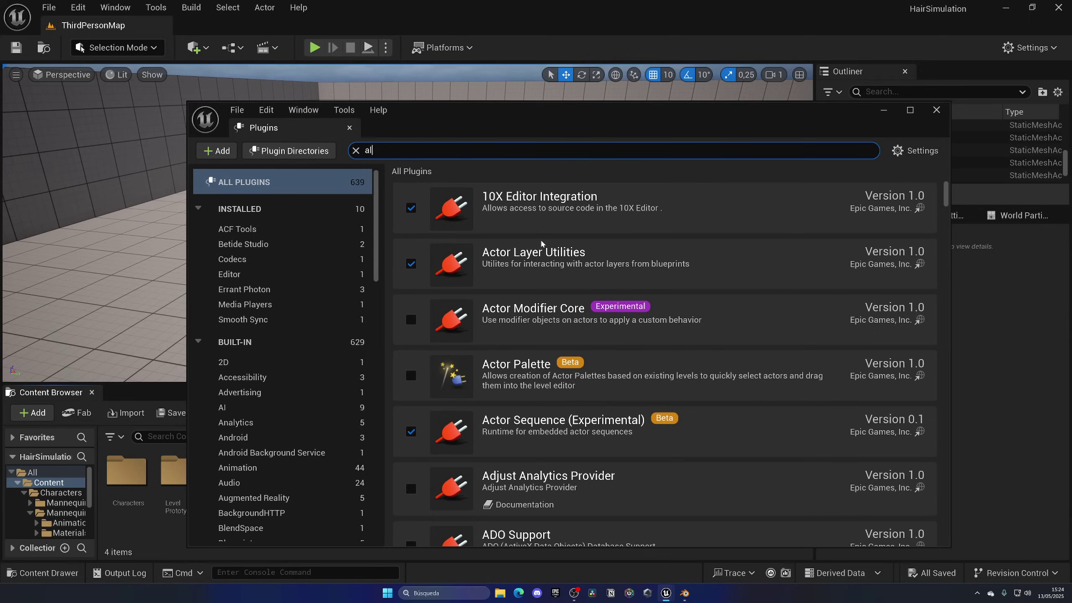
{"action": "type", "text": "embi"}
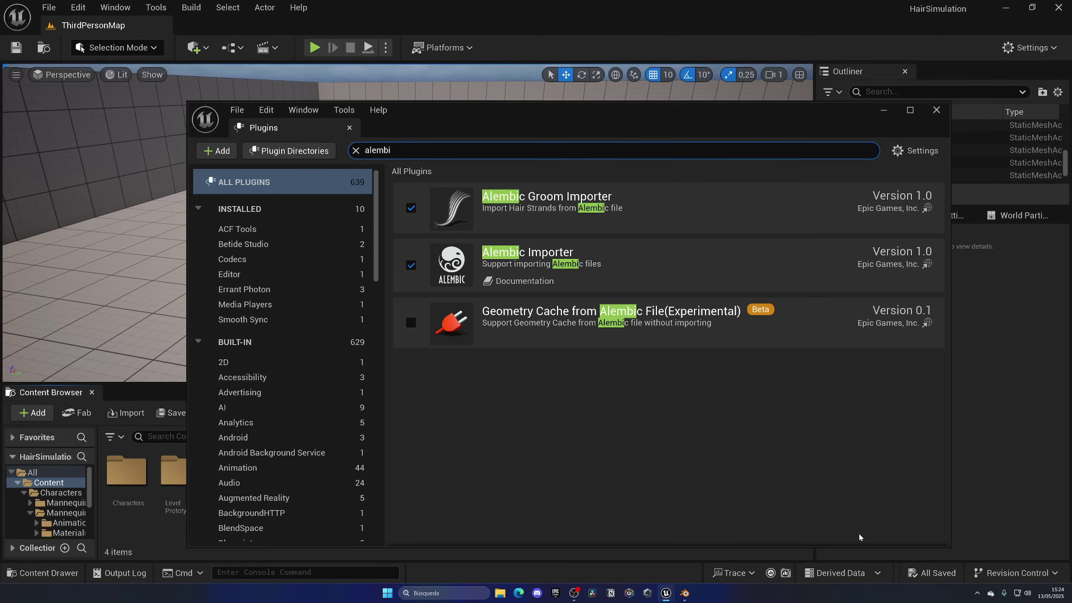
{"action": "double_click", "coordinate": [366, 152]}
{"action": "type", "text": "g"}
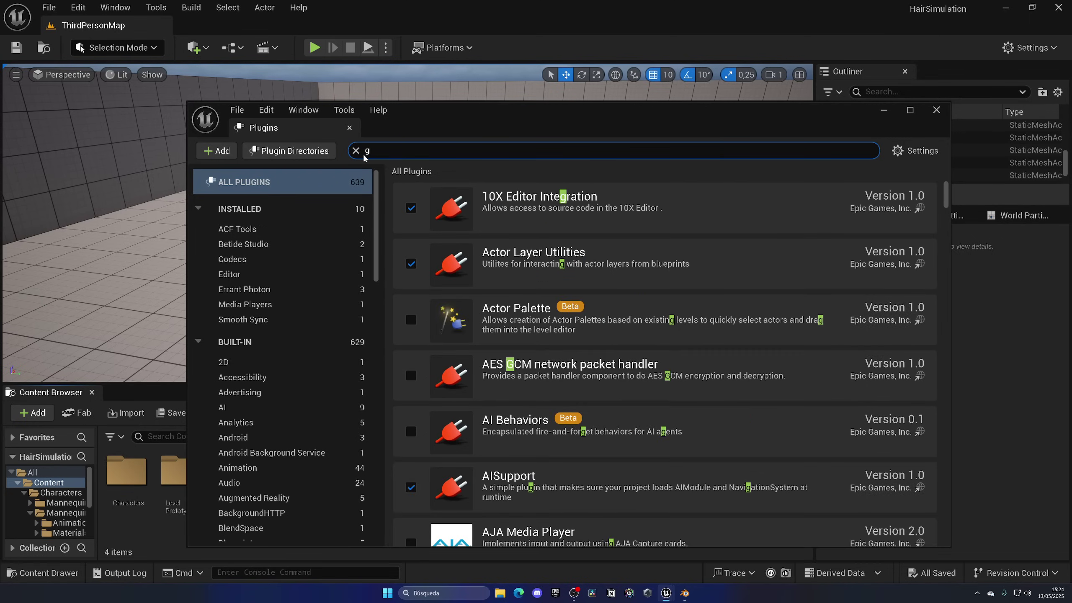
{"action": "type", "text": "roo"}
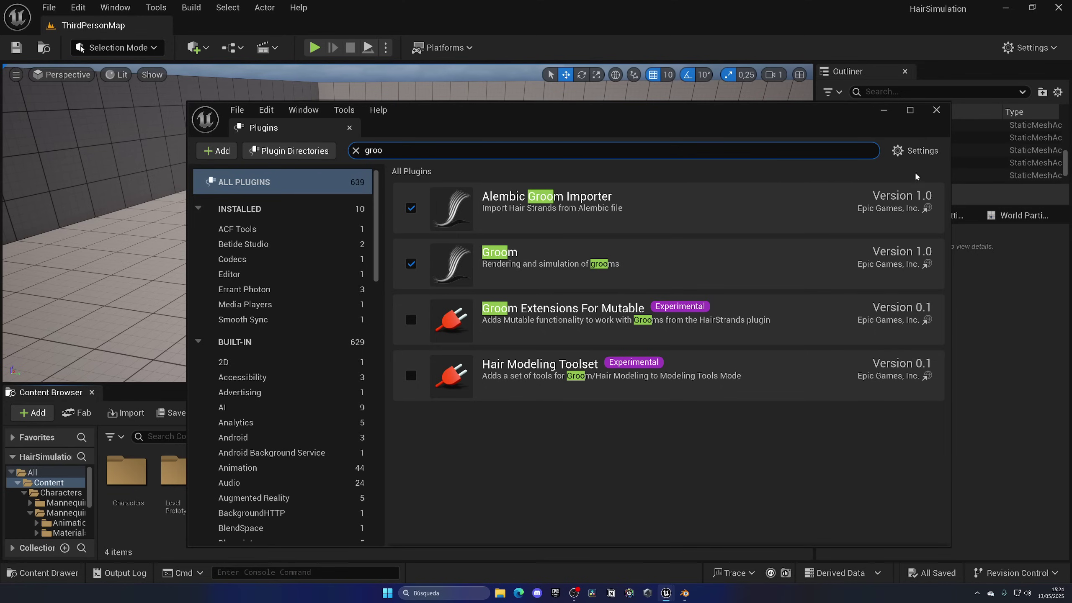
{"action": "left_click", "coordinate": [937, 109]}
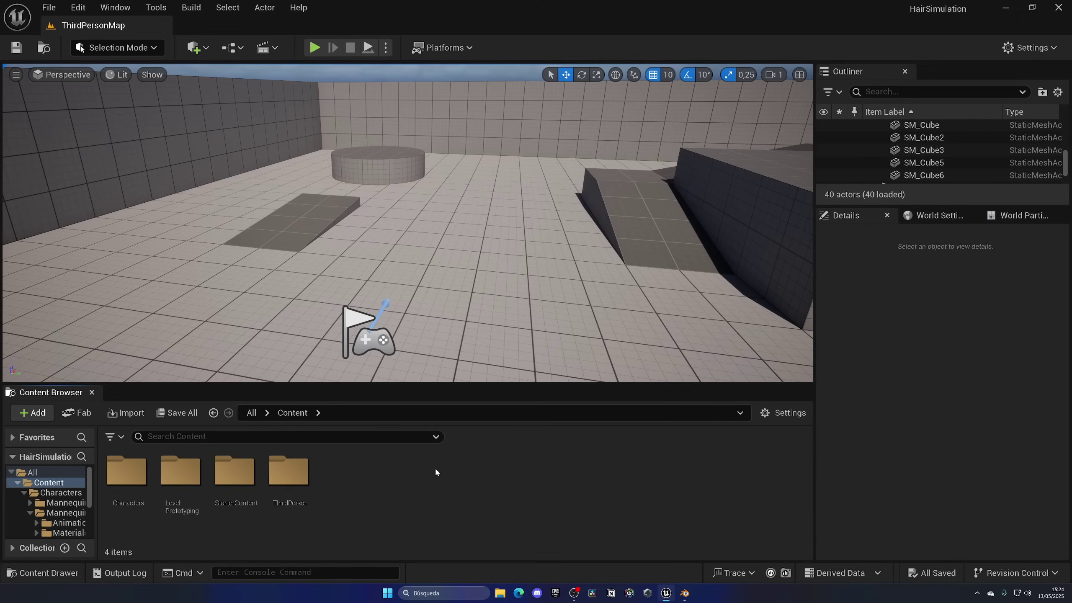
Import QuinHair.abc into the Content folder as a groom with rotation 90, 0, 0 and scale 1, -1, 1, and save it.
{"action": "left_click", "coordinate": [500, 593]}
{"action": "left_click_drag", "start_coordinate": [502, 482], "coordinate": [494, 478]}
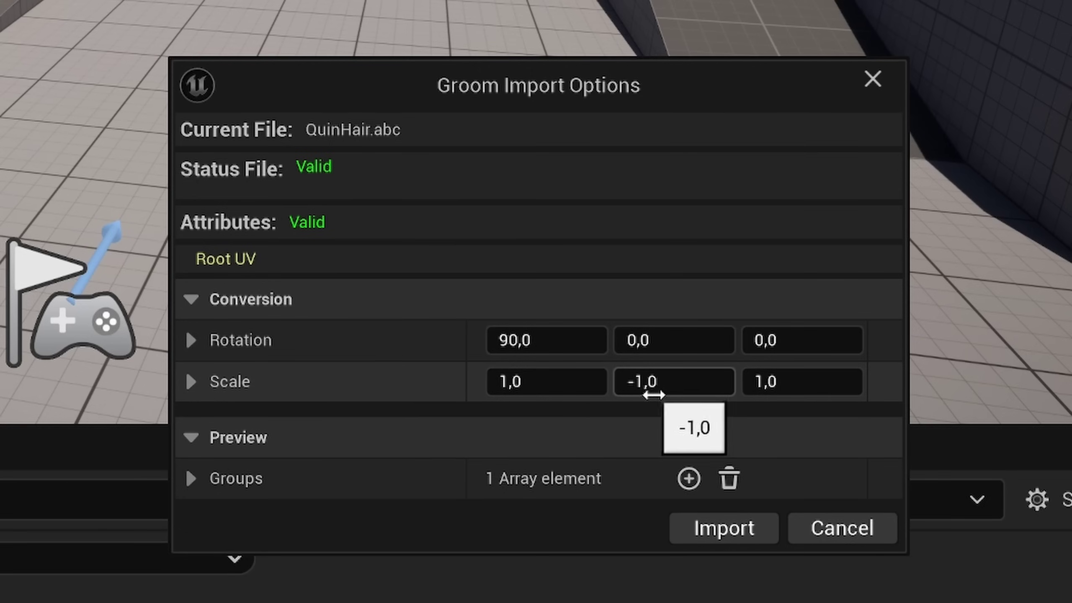
{"action": "left_click", "coordinate": [621, 382]}
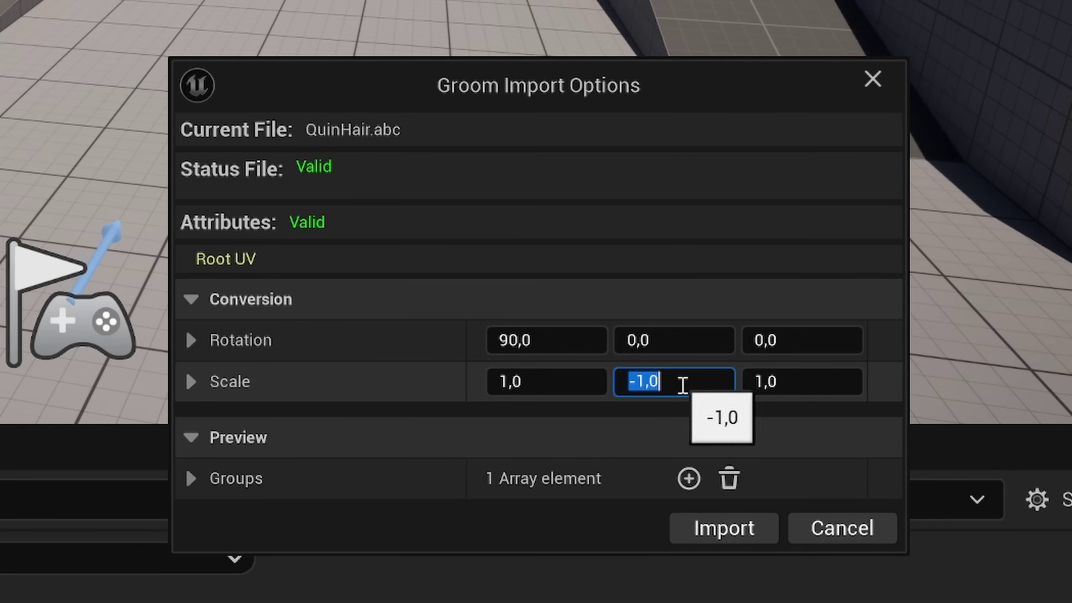
{"action": "left_click", "coordinate": [449, 389]}
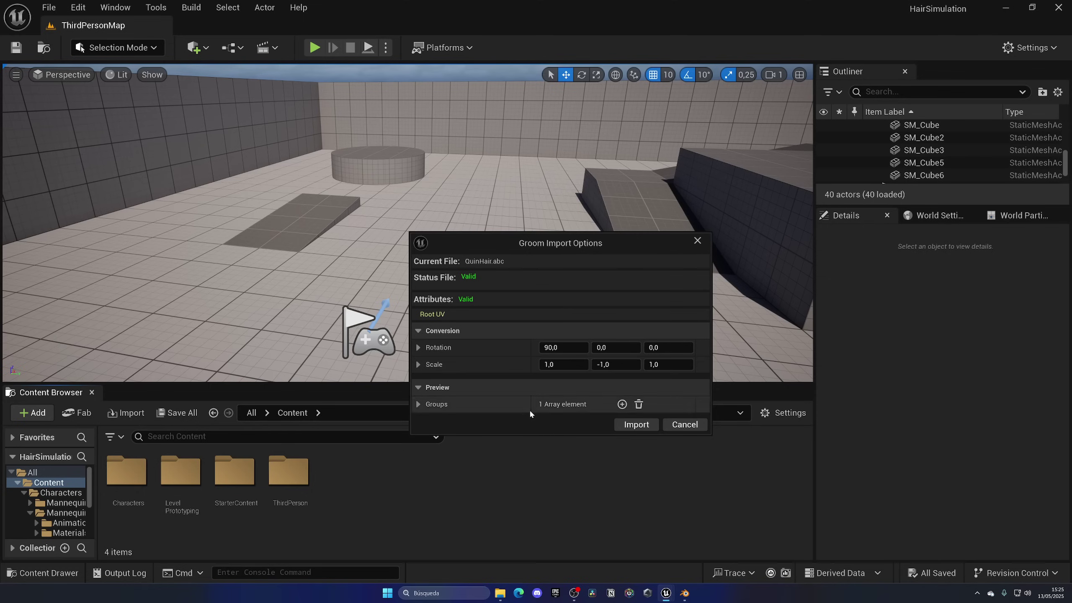
{"action": "left_click", "coordinate": [620, 425]}
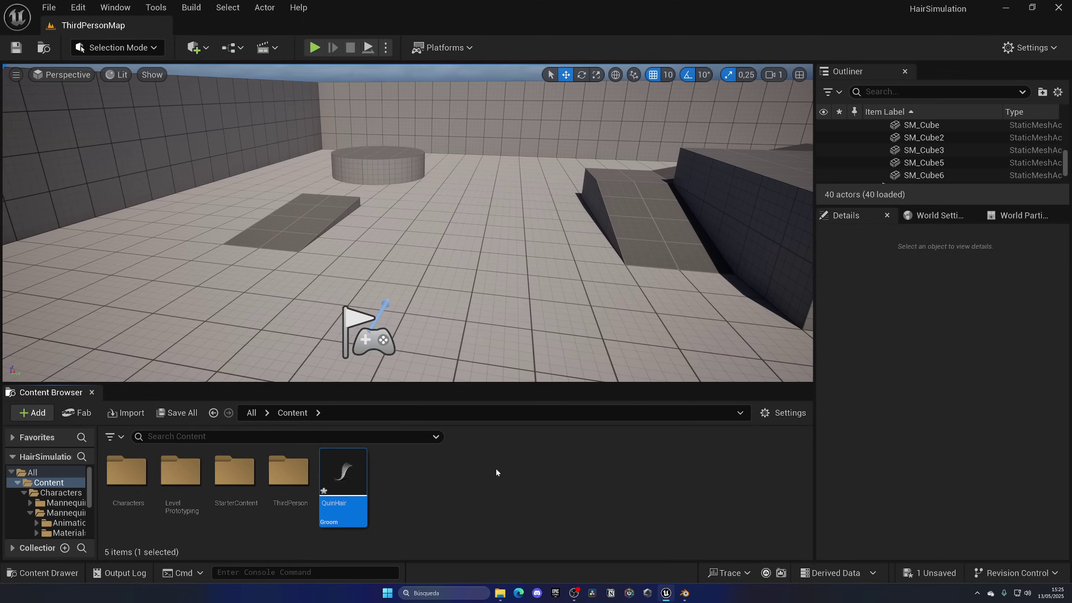
{"action": "left_click", "coordinate": [465, 472]}
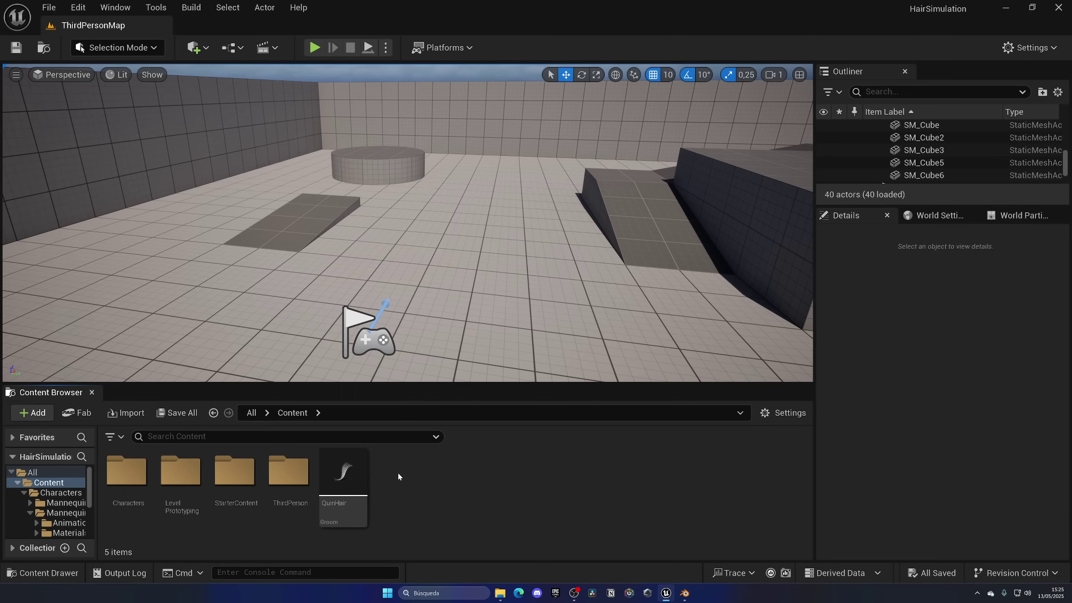
Preview the QuinHair groom by placing it in the level, and undo the placement.
{"action": "left_click_drag", "start_coordinate": [343, 471], "coordinate": [446, 275]}
{"action": "mouse_move", "coordinate": [445, 274]}
{"action": "right_mouse_down"}
{"action": "mouse_move", "coordinate": [423, 270]}
{"action": "mouse_move", "coordinate": [462, 282]}
{"action": "right_mouse_up"}
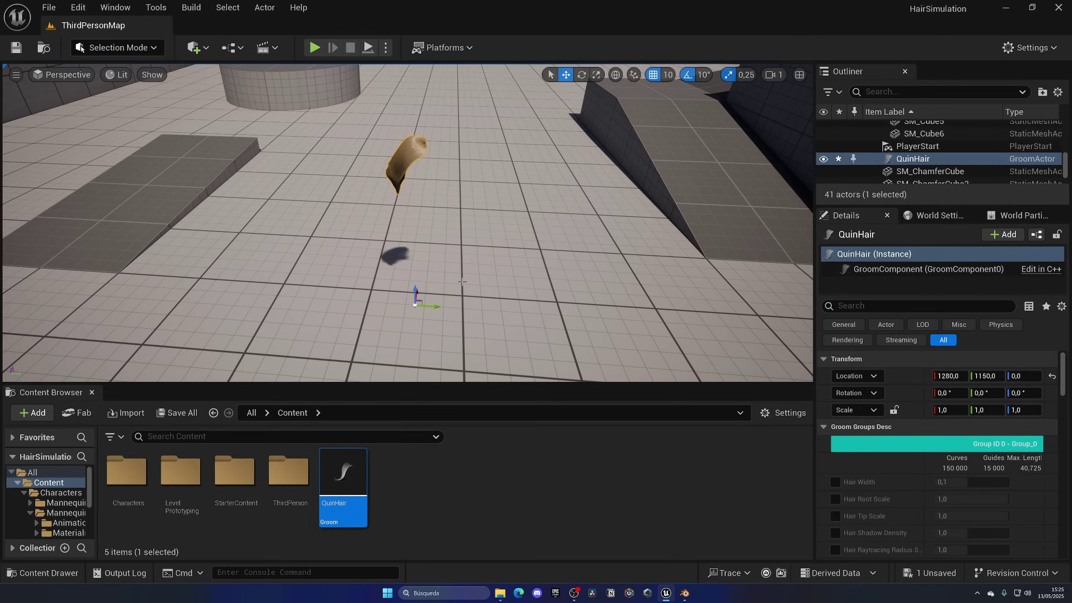
{"action": "key", "text": "ctrl+z"}
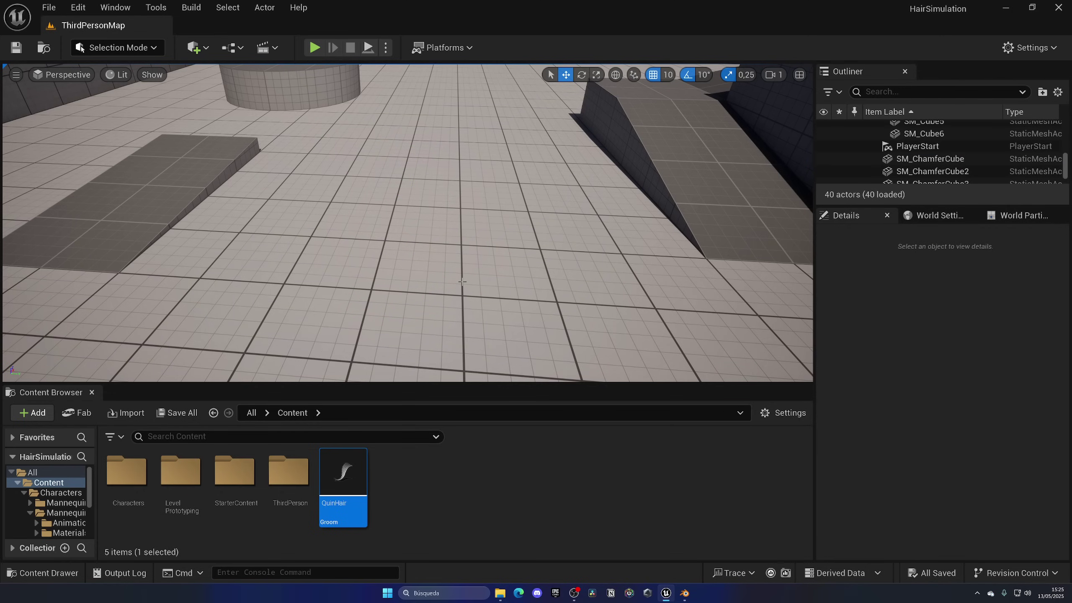
Open the BP_ThirdPersonCharacter blueprint from ThirdPerson/Blueprints and show the character in its 3D viewport.
{"action": "double_click", "coordinate": [288, 470]}
{"action": "double_click", "coordinate": [127, 470]}
{"action": "double_click", "coordinate": [122, 472]}
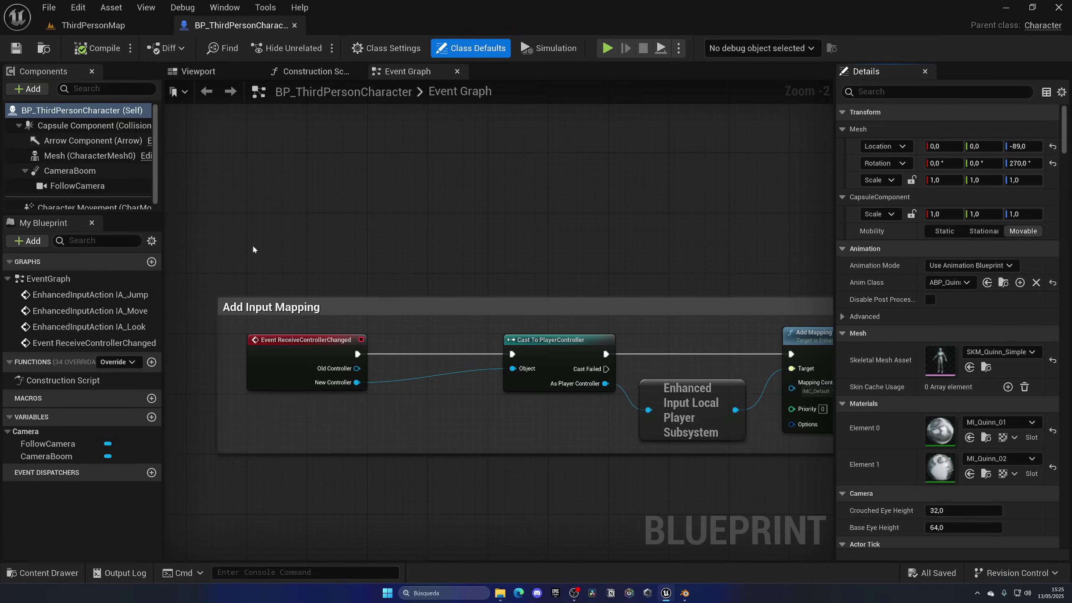
{"action": "left_click", "coordinate": [198, 72]}
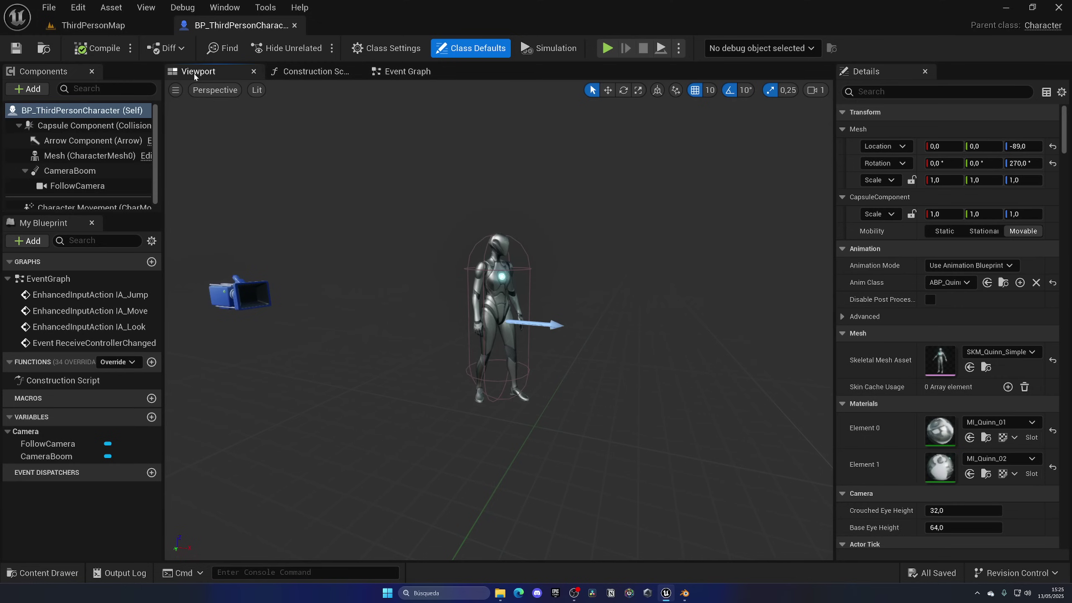
Add a Groom component named Hair under the character's Mesh component.
{"action": "left_click", "coordinate": [68, 156]}
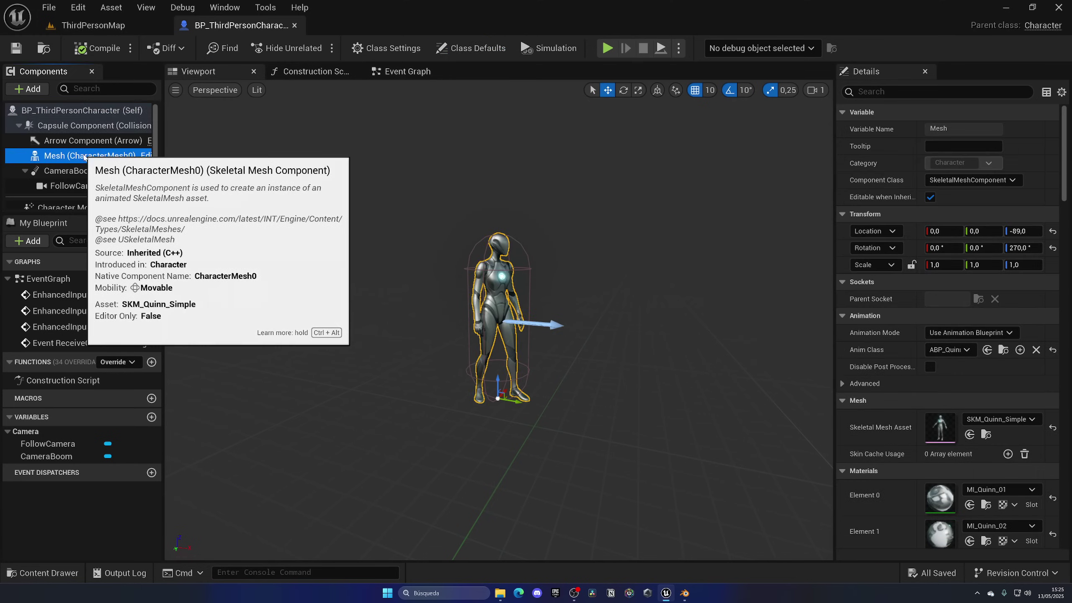
{"action": "left_click", "coordinate": [30, 88]}
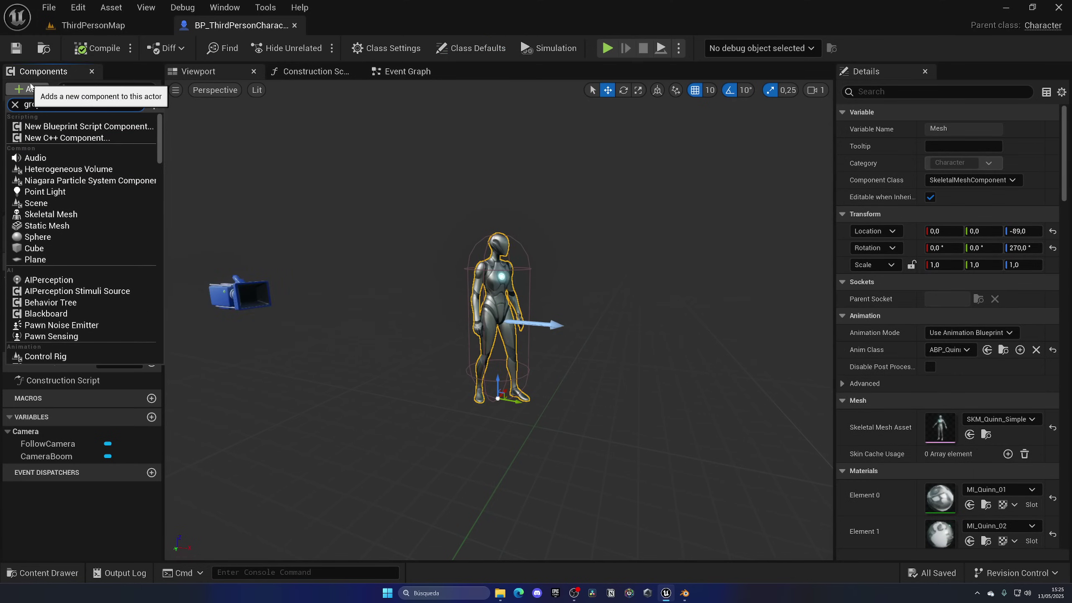
{"action": "type", "text": "gro"}
{"action": "left_click", "coordinate": [85, 127]}
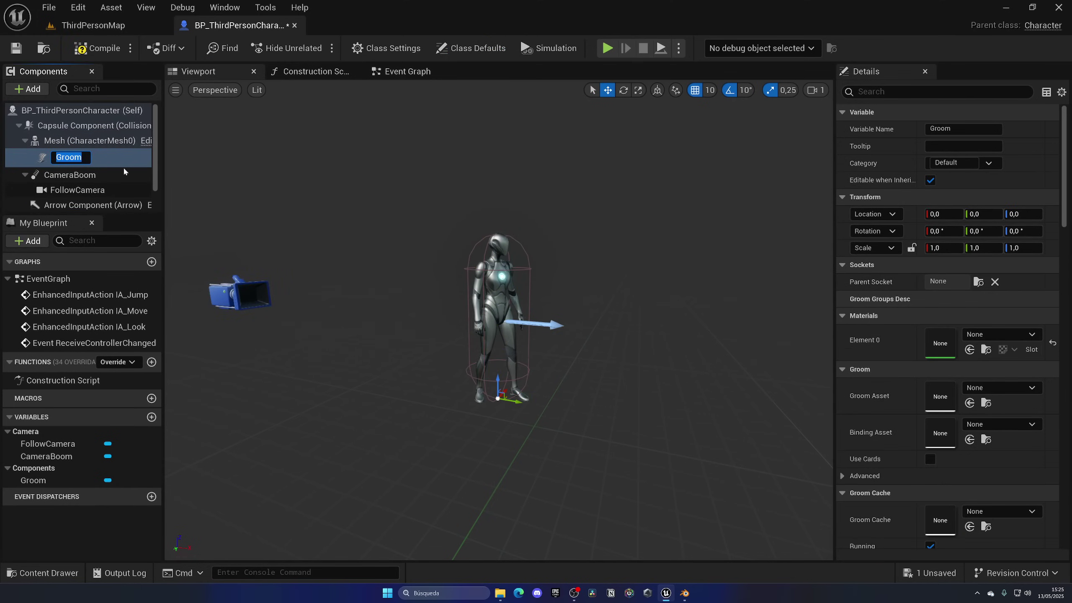
{"action": "type", "text": "Hair"}
{"action": "key", "text": "Return"}
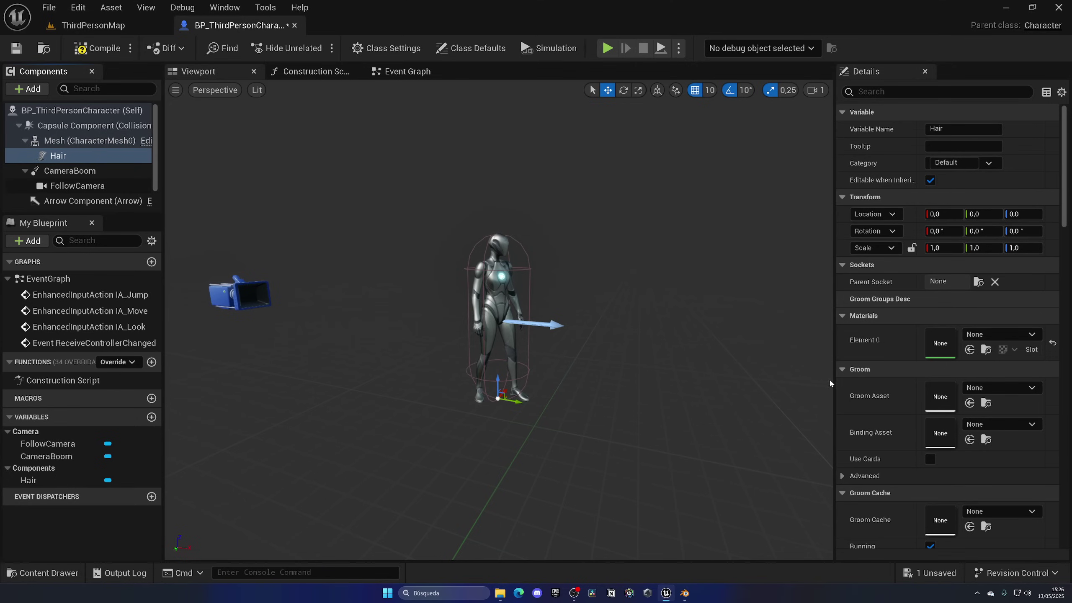
Assign QuinHair as the Hair component's groom asset, and compile and save the character blueprint.
{"action": "left_click", "coordinate": [983, 389]}
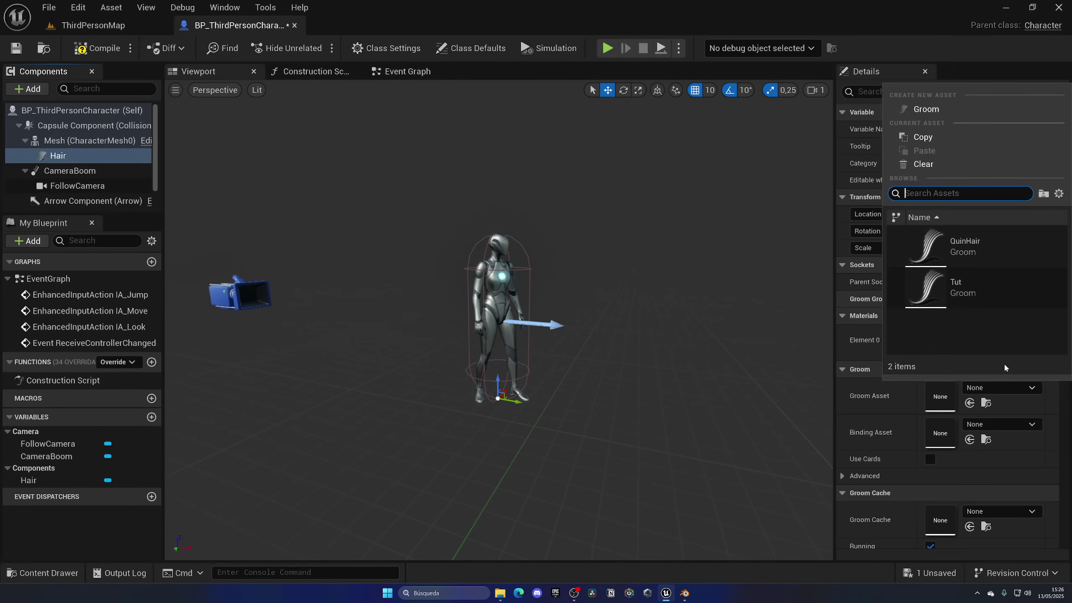
{"action": "left_click", "coordinate": [982, 243]}
{"action": "mouse_move", "coordinate": [524, 240]}
{"action": "left_mouse_down"}
{"action": "mouse_move", "coordinate": [525, 216]}
{"action": "mouse_move", "coordinate": [525, 235]}
{"action": "left_mouse_up"}
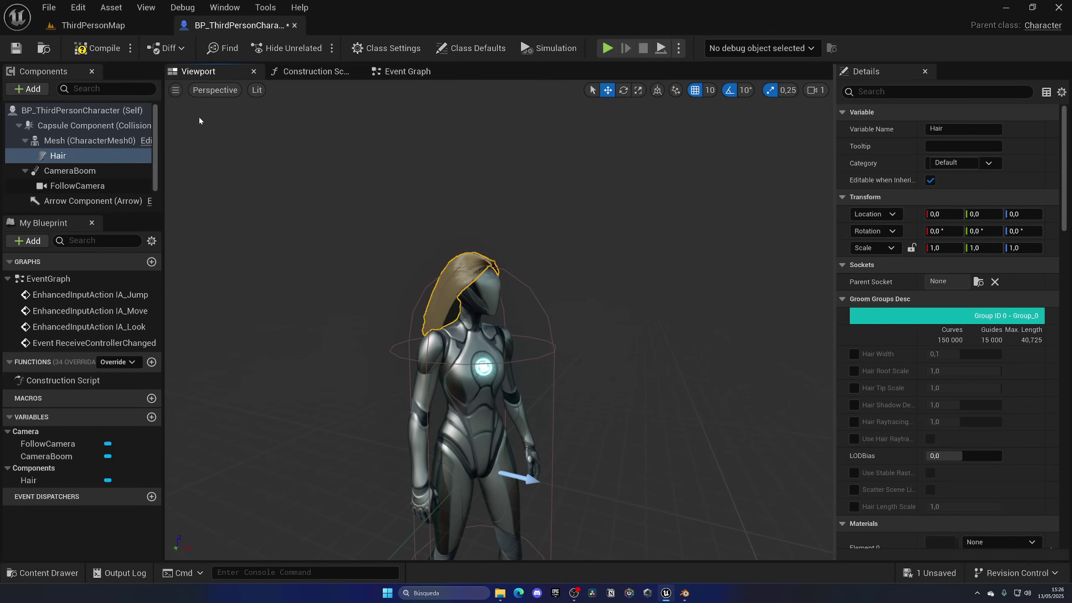
{"action": "left_click", "coordinate": [97, 48]}
{"action": "left_click", "coordinate": [16, 48]}
Play ThirdPersonMap and run the character around to check how the attached hair looks.
{"action": "left_click", "coordinate": [93, 26]}
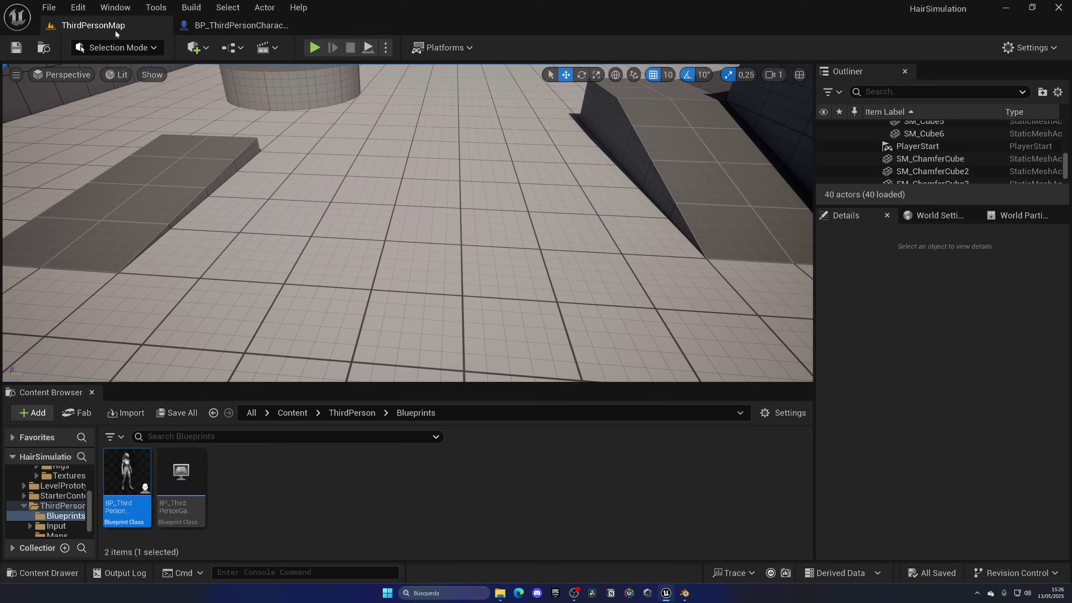
{"action": "left_click", "coordinate": [315, 47]}
{"action": "key", "text": "w"}
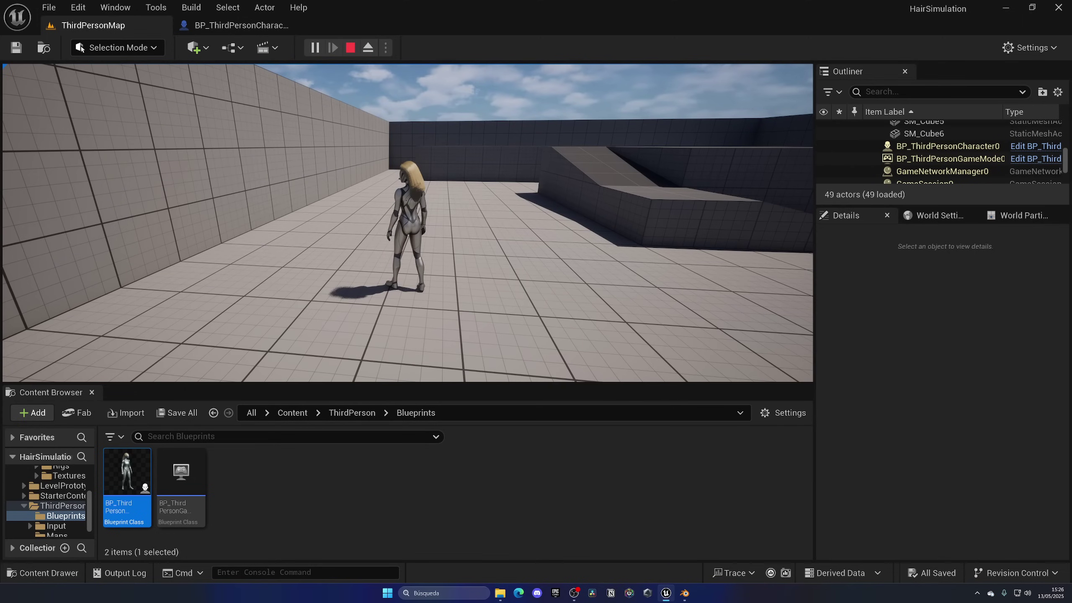
Stop the play session and review the Hair component's groom and binding asset settings in the BP_ThirdPersonCharacter blueprint.
{"action": "key", "text": "Escape"}
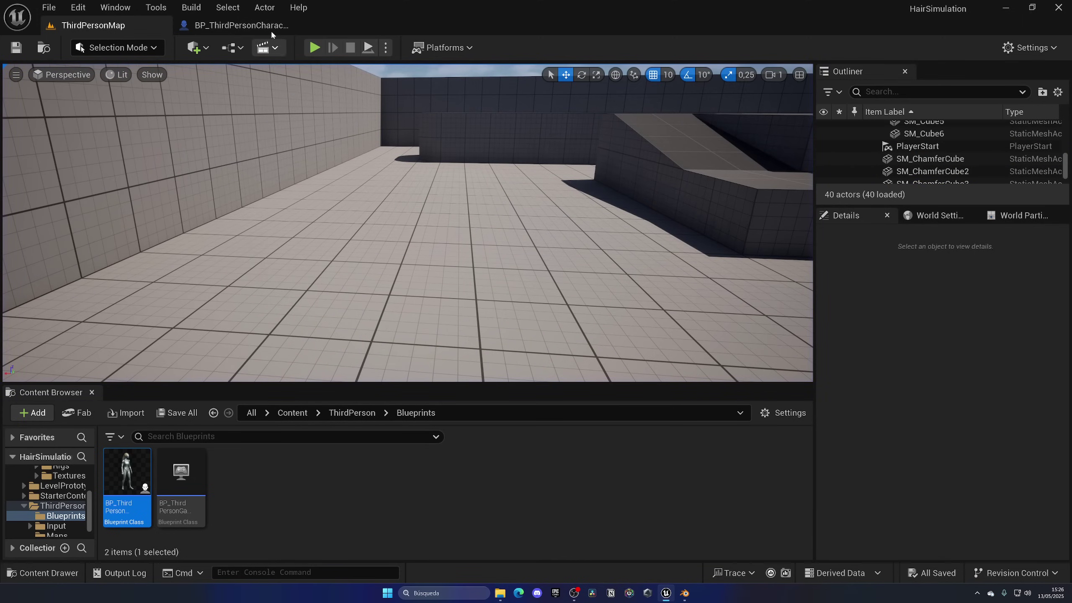
{"action": "left_click", "coordinate": [245, 25]}
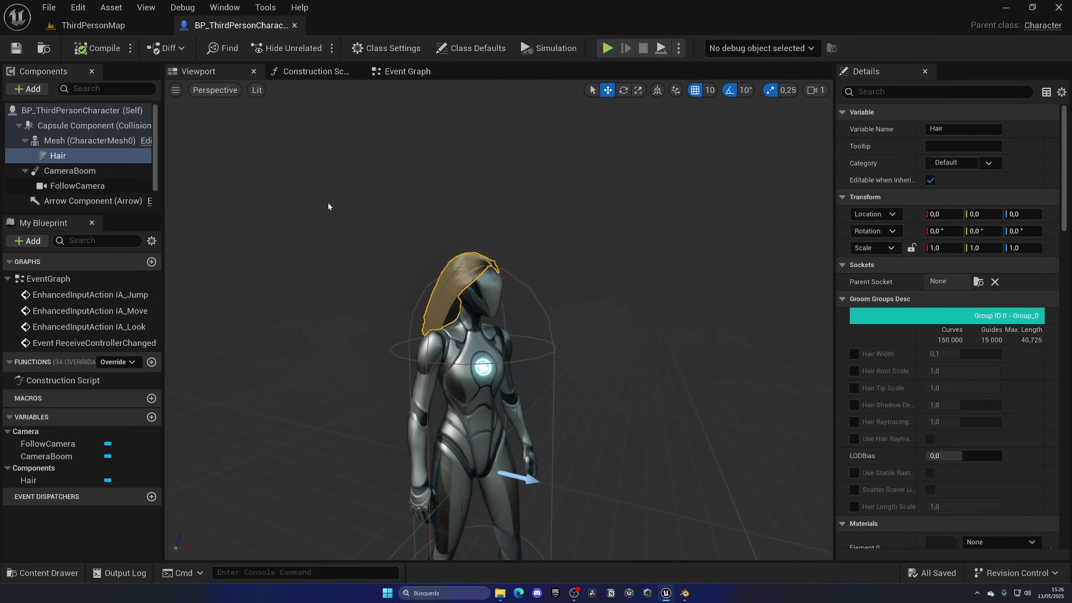
{"action": "scroll", "coordinate": [892, 344], "scroll_direction": "down", "scroll_amount": 5}
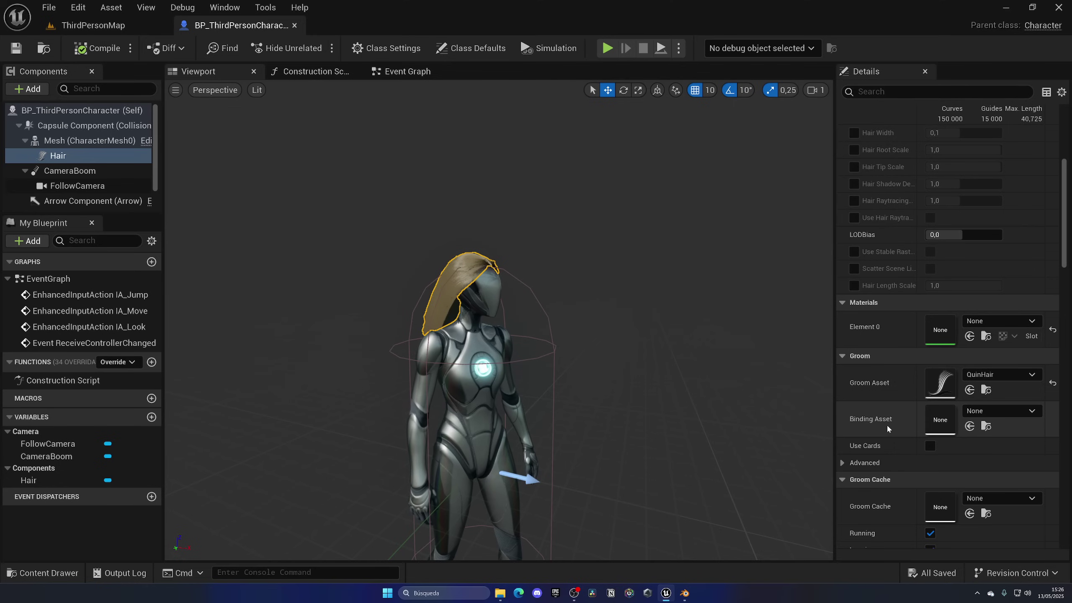
{"action": "scroll", "coordinate": [886, 424], "scroll_direction": "up", "scroll_amount": 5}
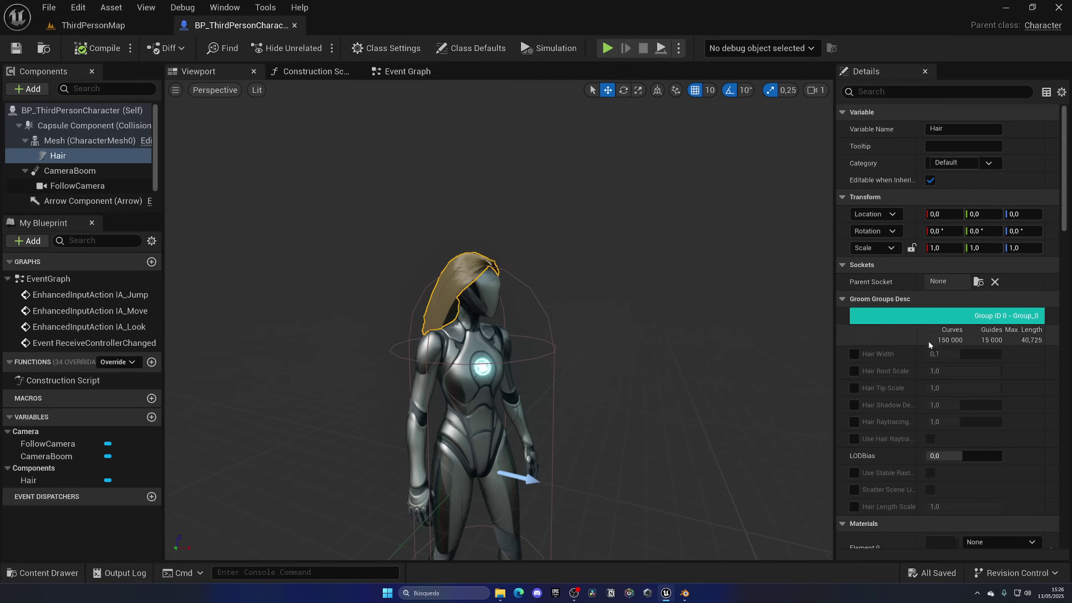
{"action": "scroll", "coordinate": [928, 341], "scroll_direction": "down", "scroll_amount": 5}
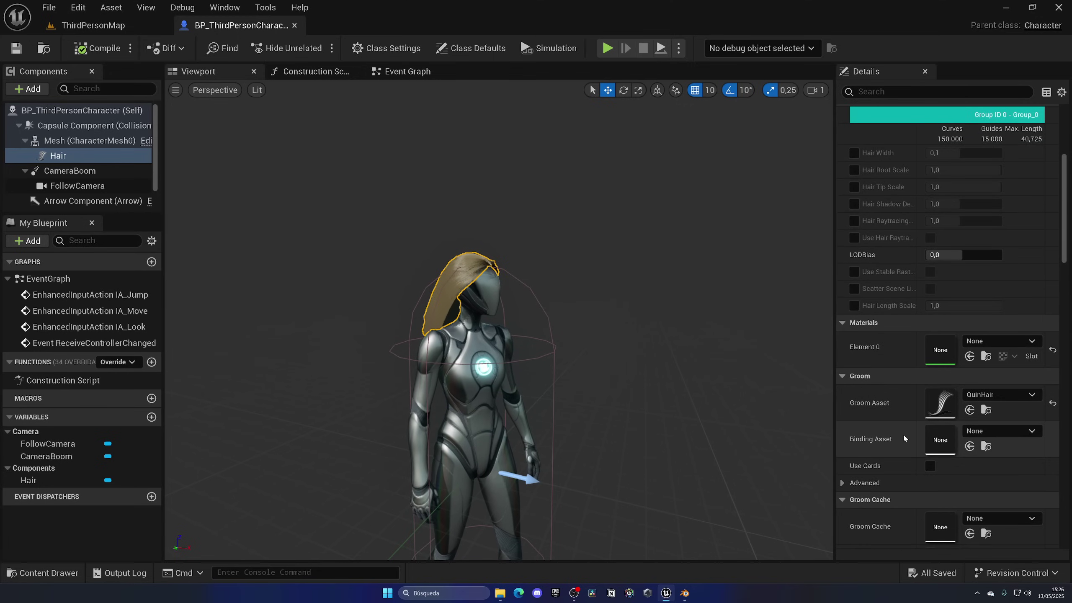
Create a groom binding from QuinHair in the Content folder with SKM_Quinn_Simple as target skeletal mesh, and save and close it.
{"action": "left_click", "coordinate": [93, 25]}
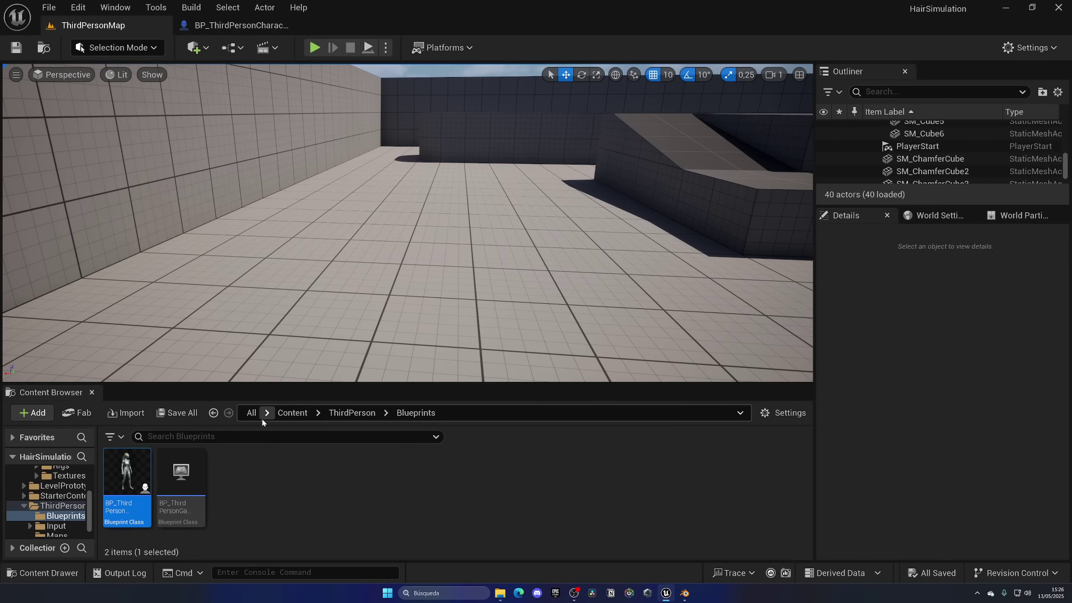
{"action": "left_click", "coordinate": [285, 414]}
{"action": "left_click", "coordinate": [342, 472]}
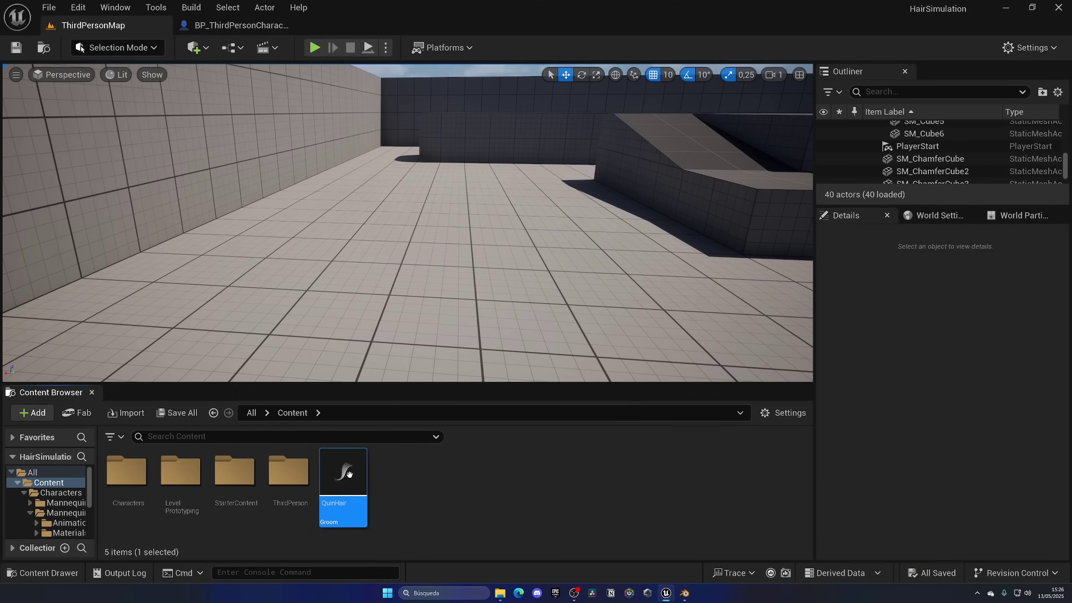
{"action": "right_click", "coordinate": [349, 474]}
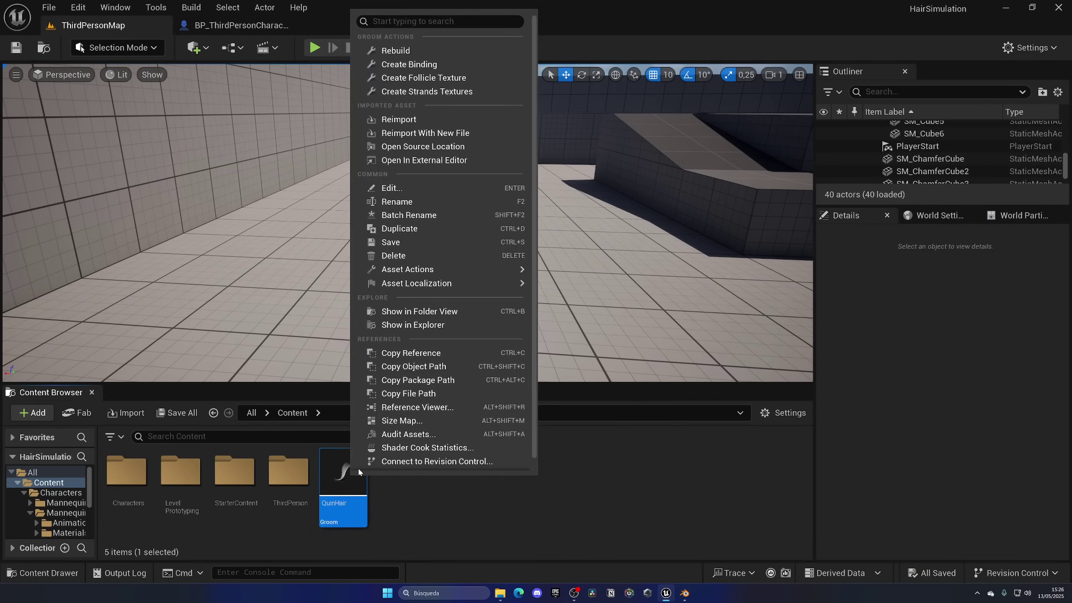
{"action": "left_click", "coordinate": [422, 67]}
{"action": "left_click", "coordinate": [602, 350]}
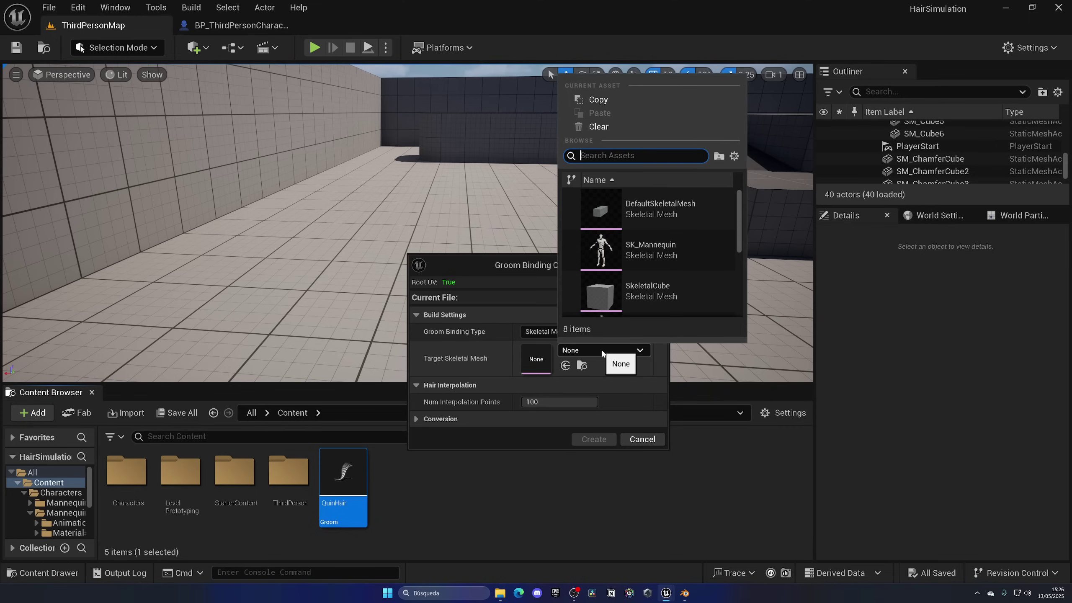
{"action": "type", "text": "quin"}
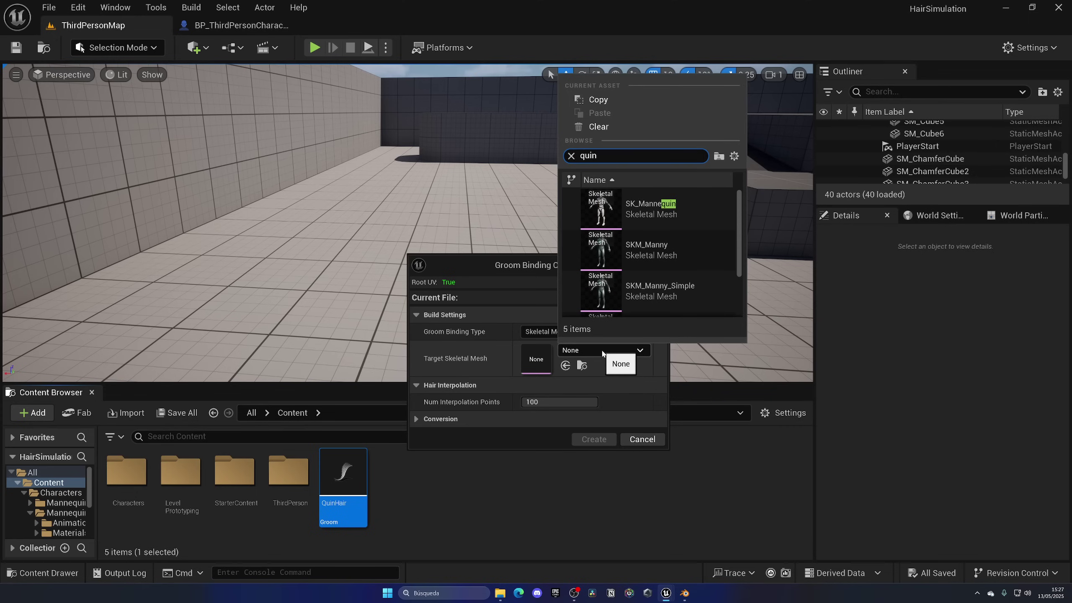
{"action": "scroll", "coordinate": [673, 261], "scroll_direction": "down", "scroll_amount": 2}
{"action": "left_click", "coordinate": [692, 298]}
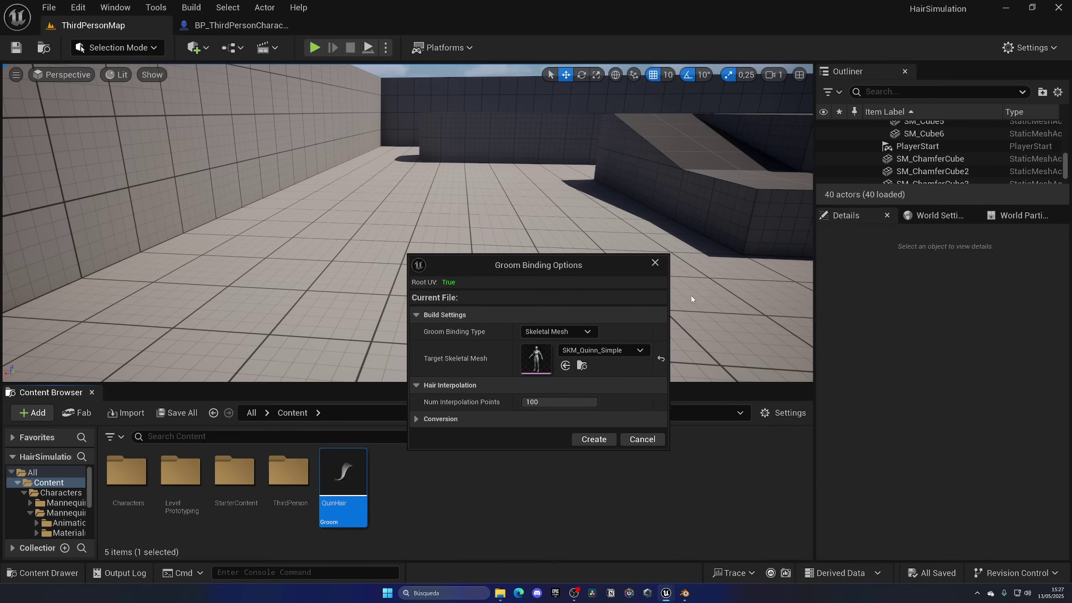
{"action": "left_click", "coordinate": [584, 442]}
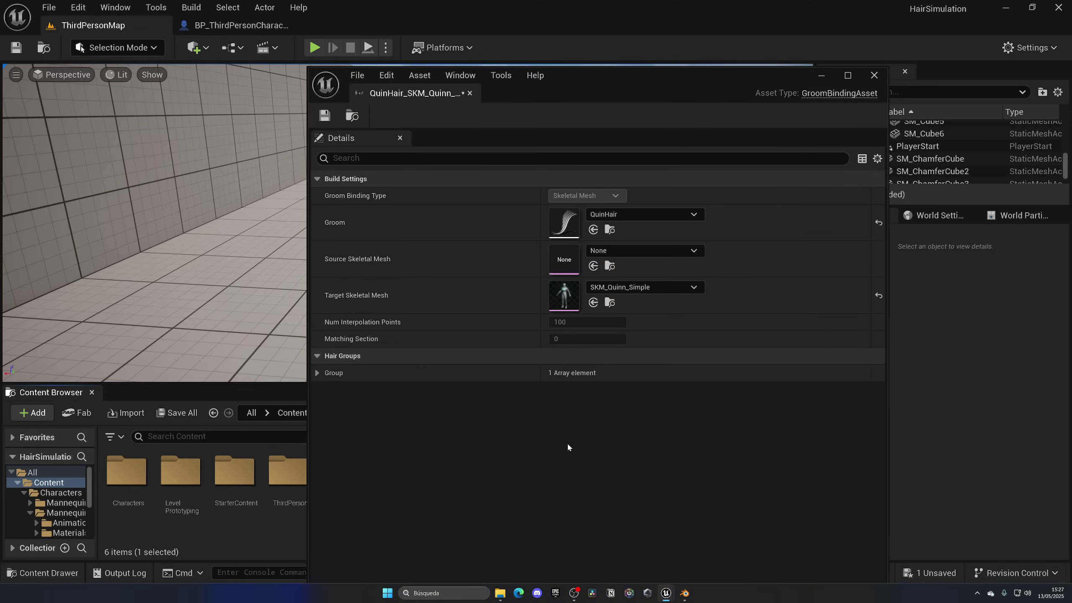
{"action": "left_click", "coordinate": [325, 115]}
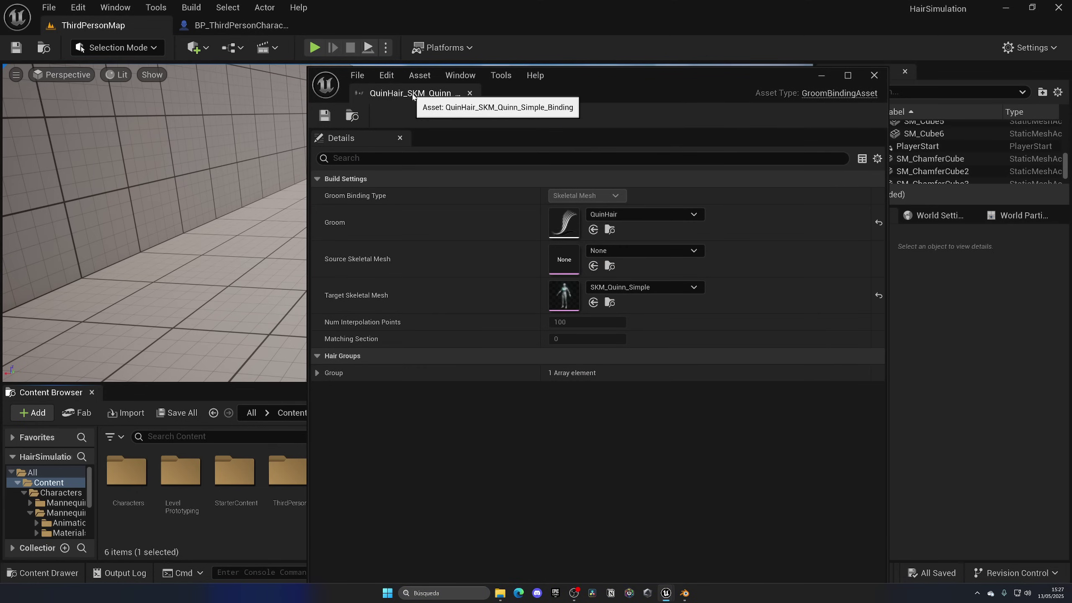
{"action": "left_click", "coordinate": [470, 93]}
Assign the QuinHair_SKM_Quinn_Simple binding as the Hair component's binding asset, and compile and save the character blueprint.
{"action": "left_click", "coordinate": [236, 26]}
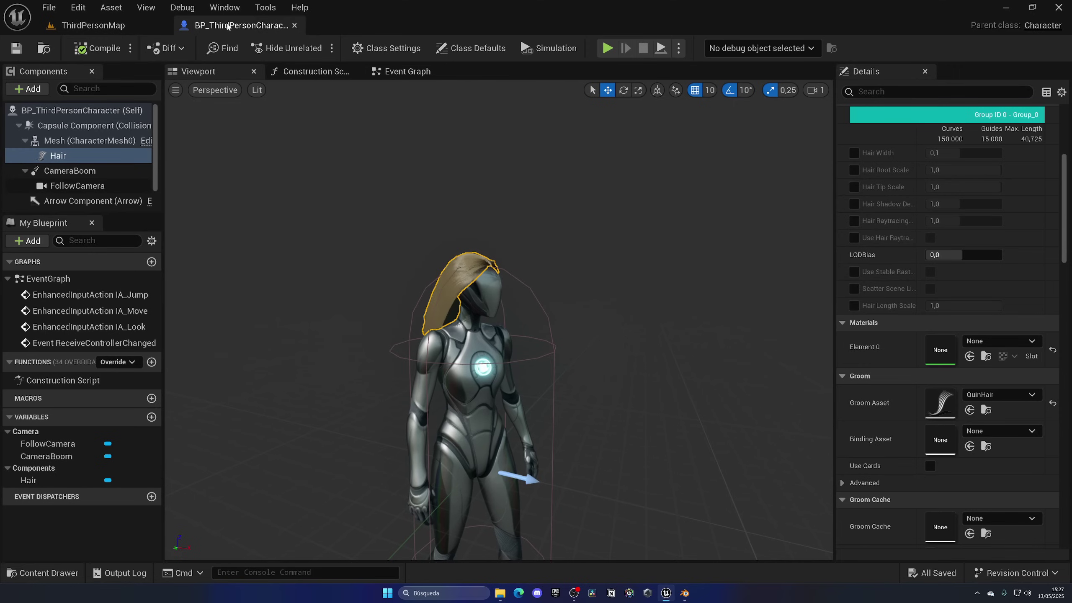
{"action": "left_click", "coordinate": [993, 432]}
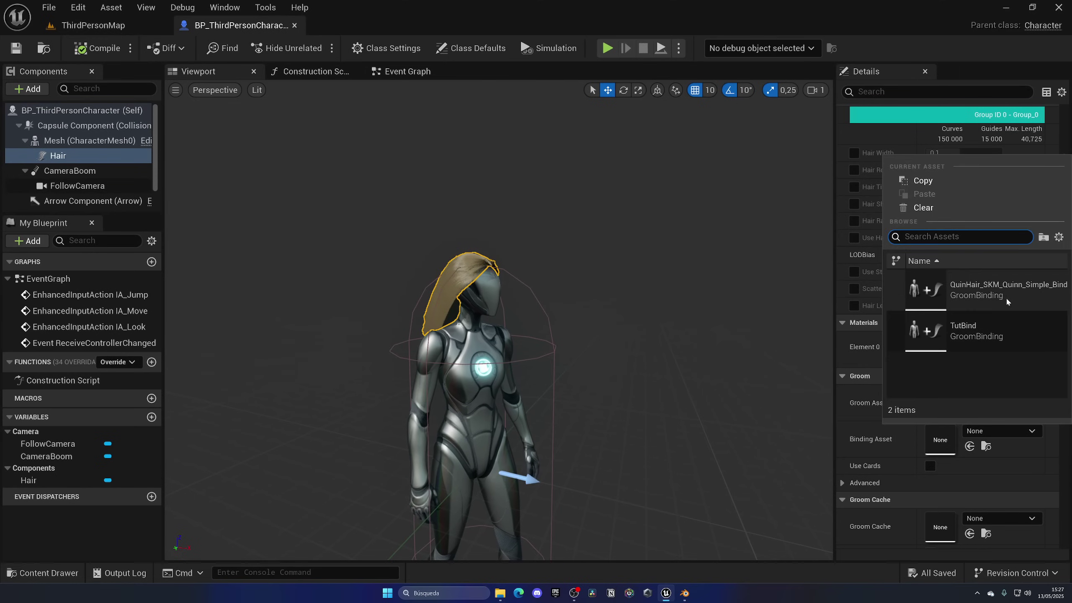
{"action": "left_click", "coordinate": [982, 291]}
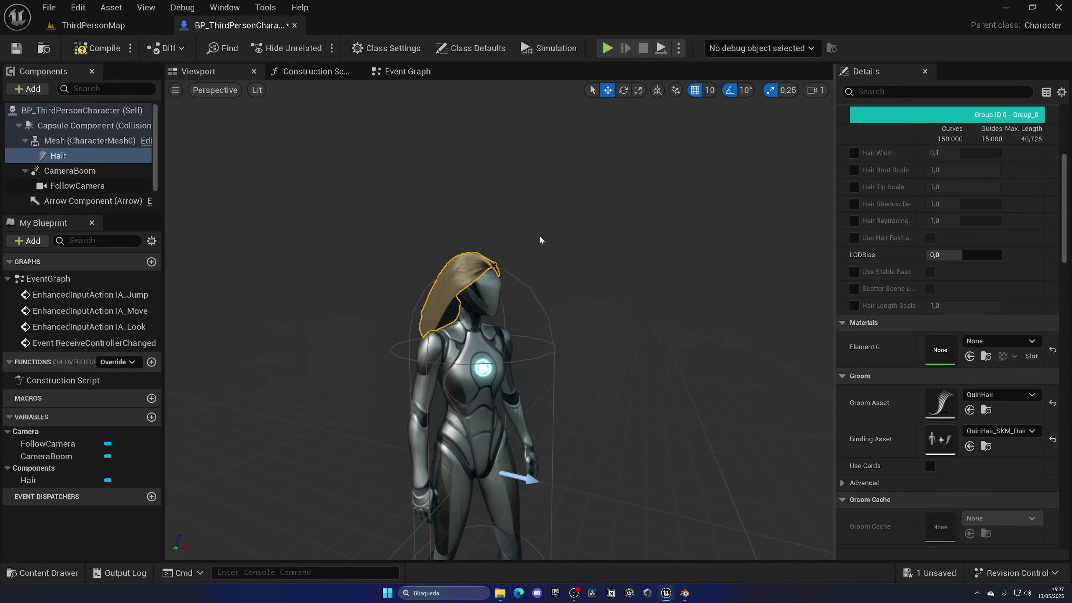
{"action": "left_click", "coordinate": [97, 48]}
{"action": "left_click", "coordinate": [16, 47]}
Play ThirdPersonMap, run and jump with the character to check how the bound hair follows the head, and stop playing.
{"action": "left_click", "coordinate": [93, 26]}
{"action": "left_click", "coordinate": [314, 47]}
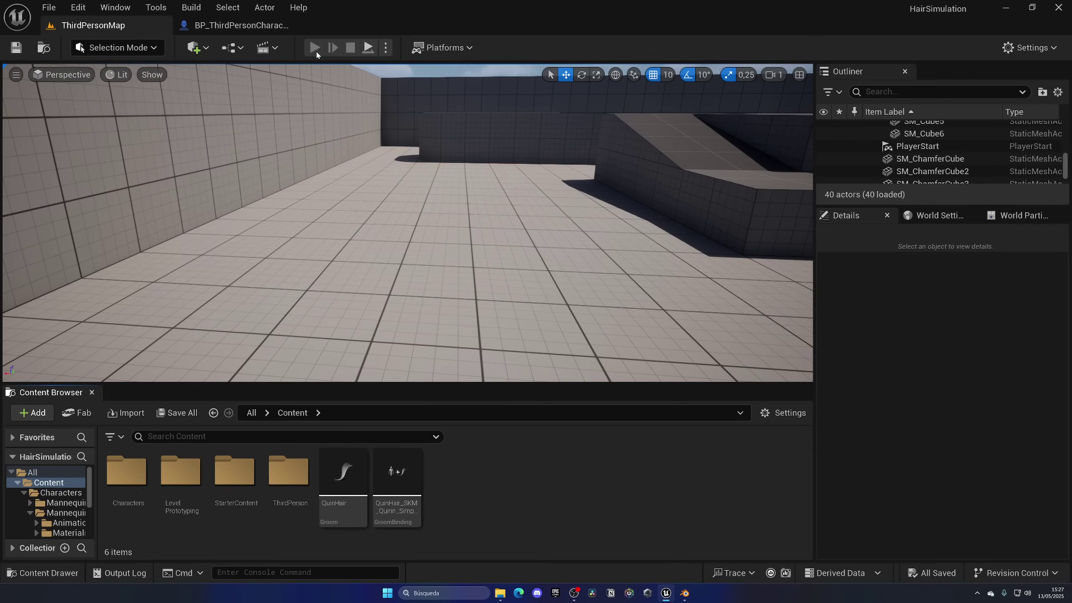
{"action": "key", "text": "w"}
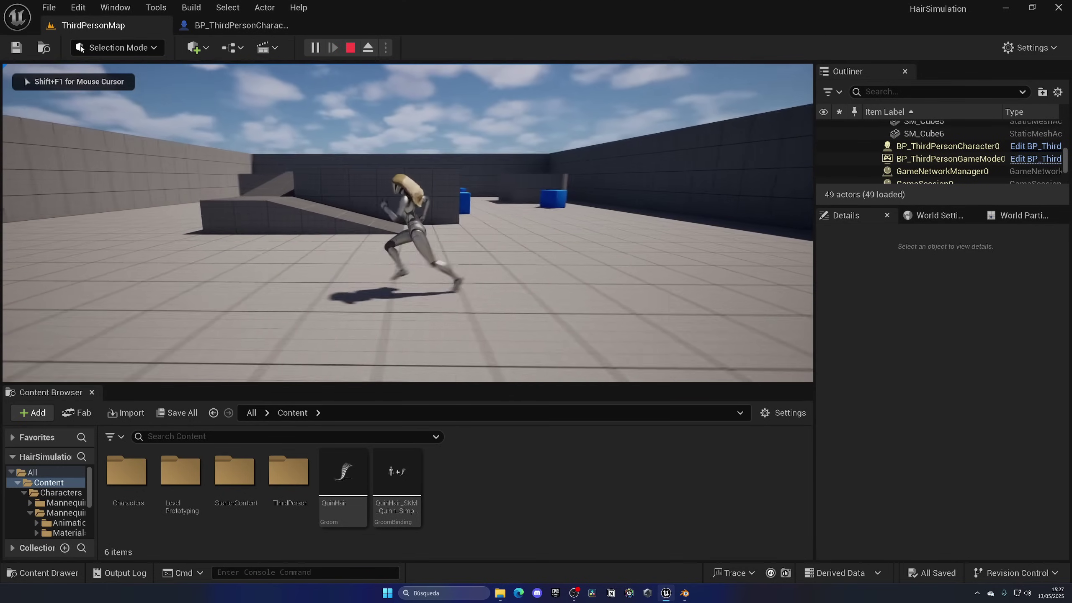
{"action": "key", "text": "w"}
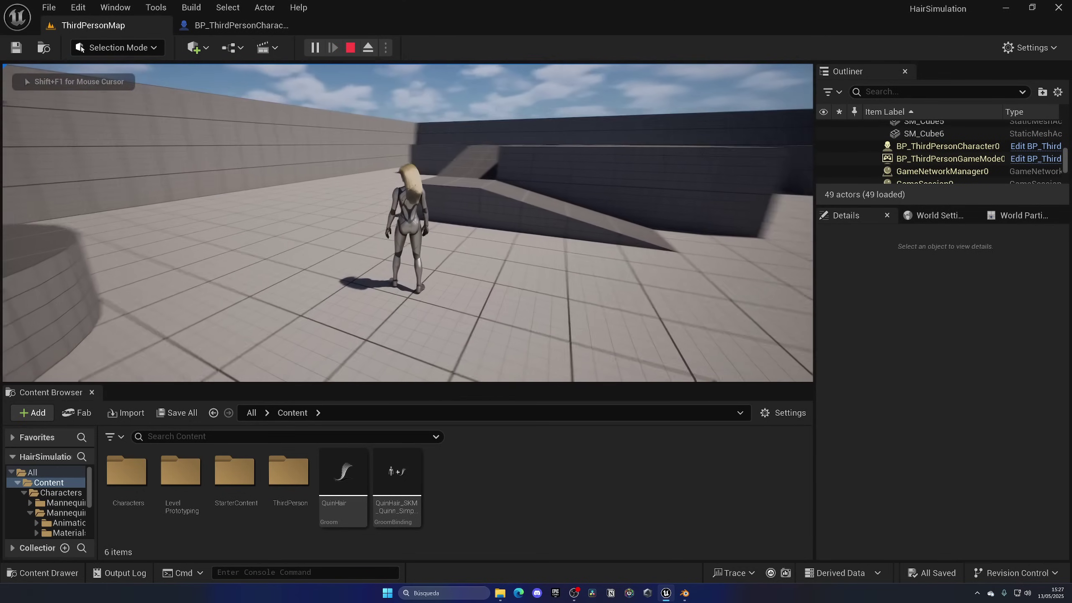
{"action": "key", "text": "space"}
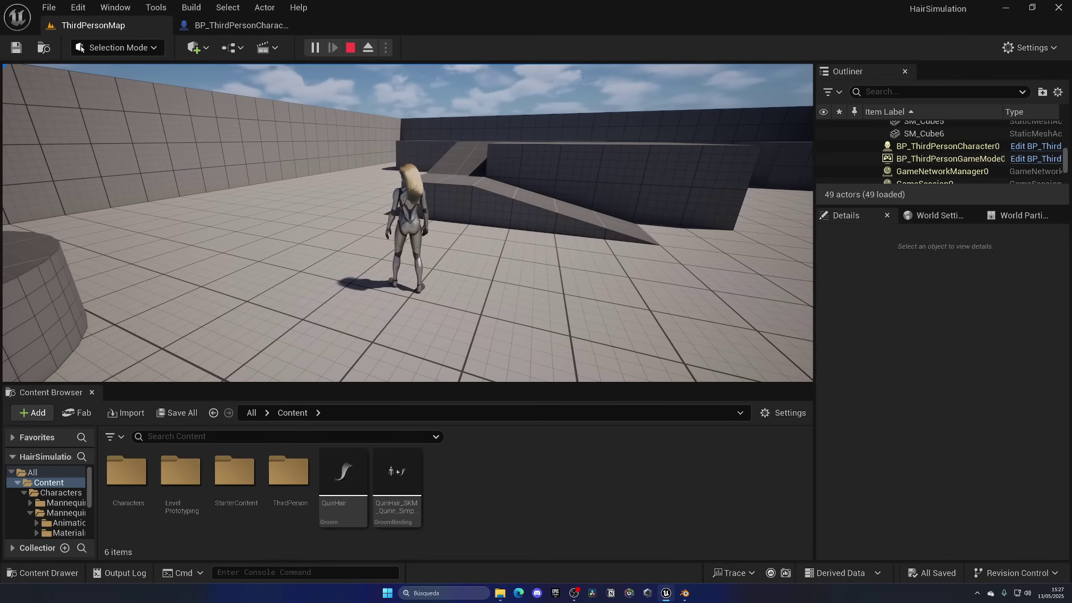
{"action": "key", "text": "w"}
{"action": "key", "text": "w"}
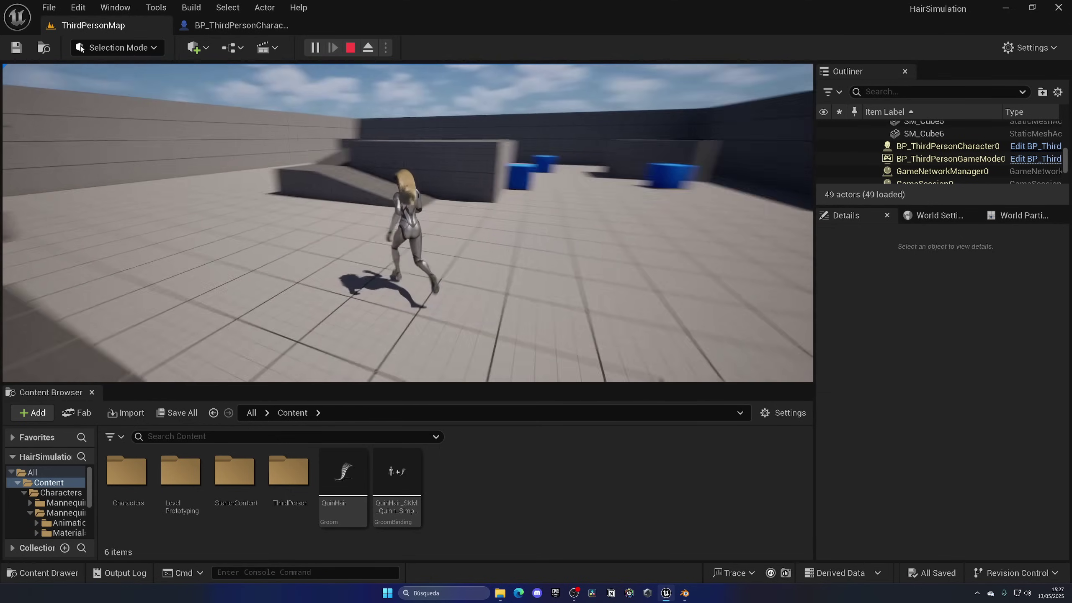
{"action": "key", "text": "w"}
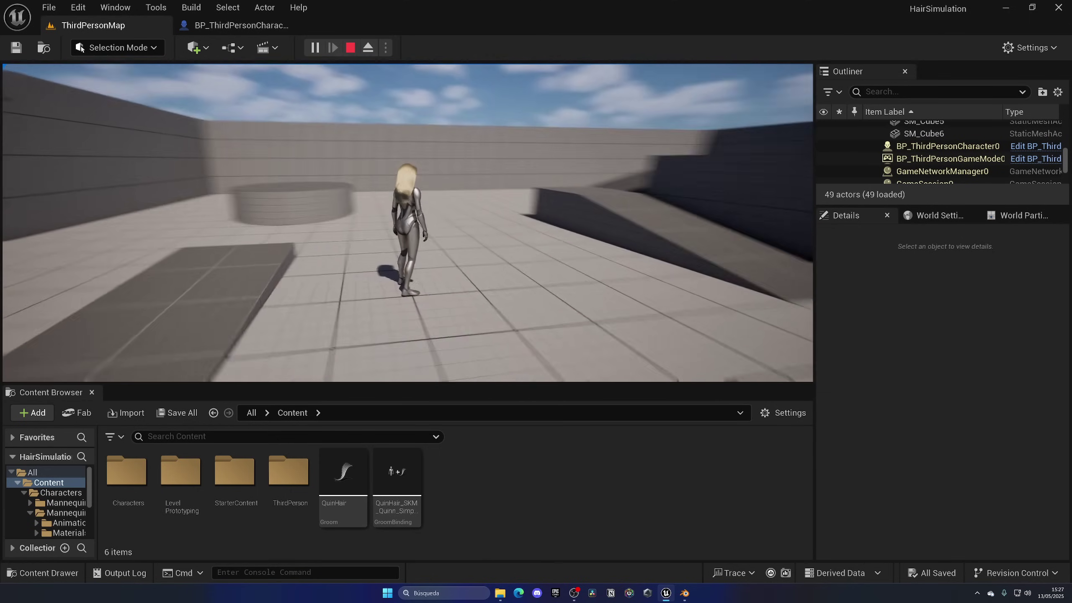
{"action": "key", "text": "Escape"}
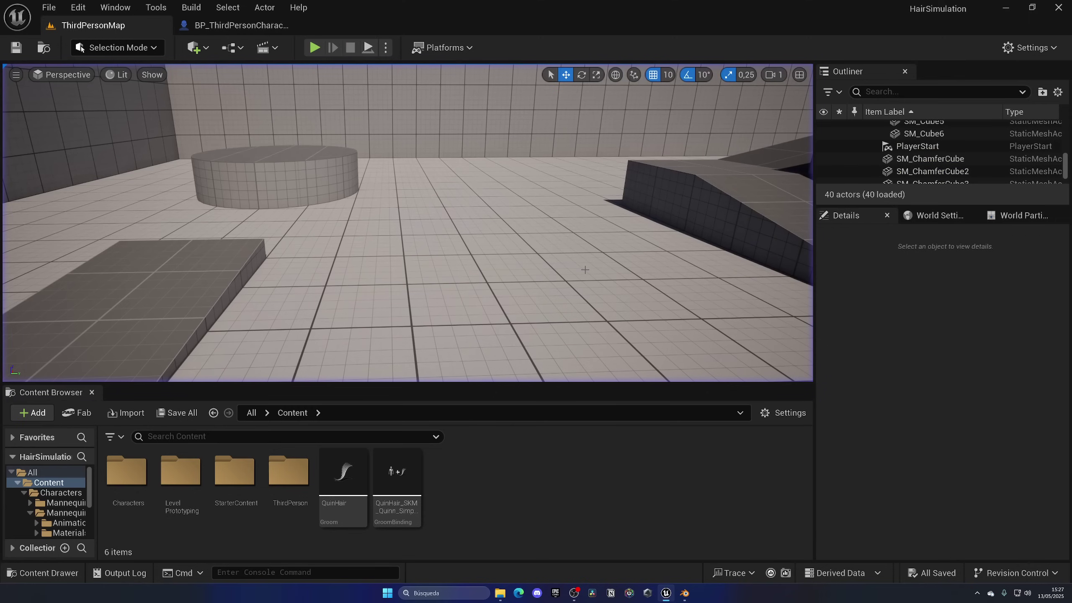
Open the QuinHair groom asset docked in the main window, enable simulation in its physics settings, and save it.
{"action": "double_click", "coordinate": [342, 470]}
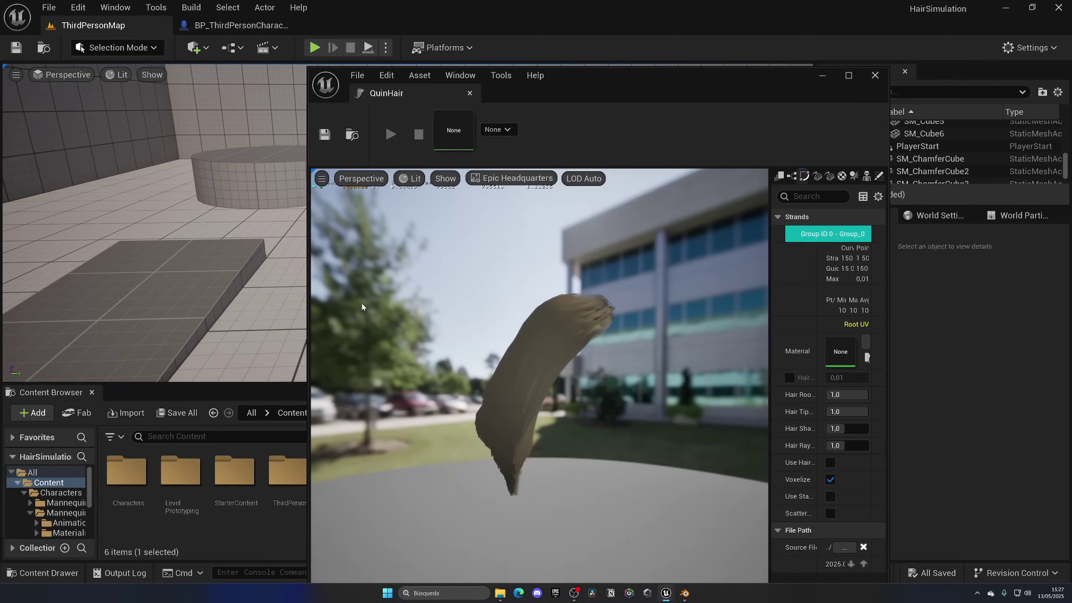
{"action": "left_click_drag", "start_coordinate": [407, 97], "coordinate": [382, 26]}
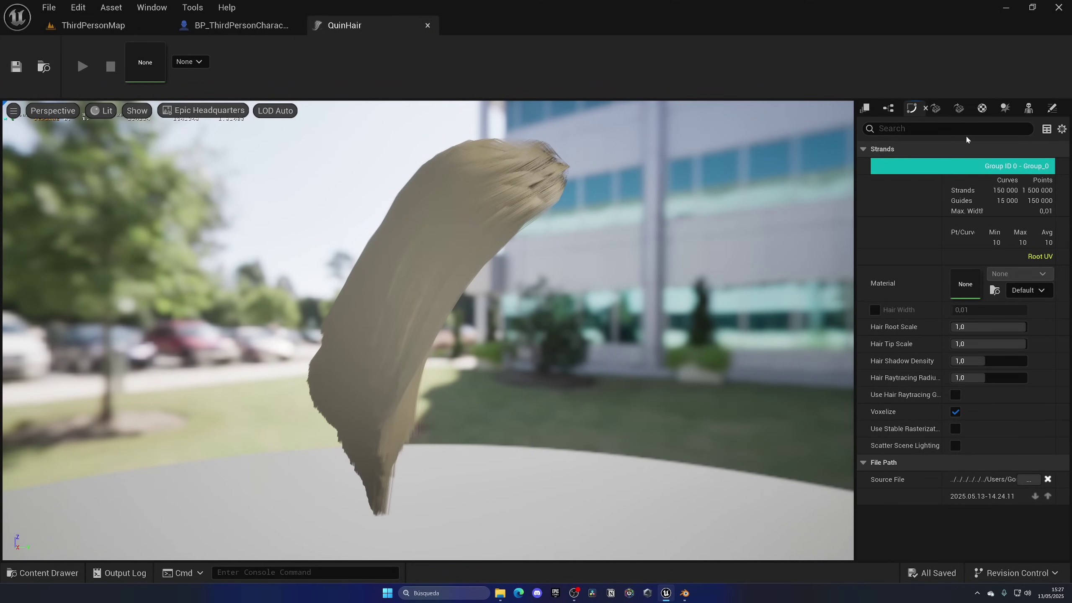
{"action": "left_click", "coordinate": [1005, 109]}
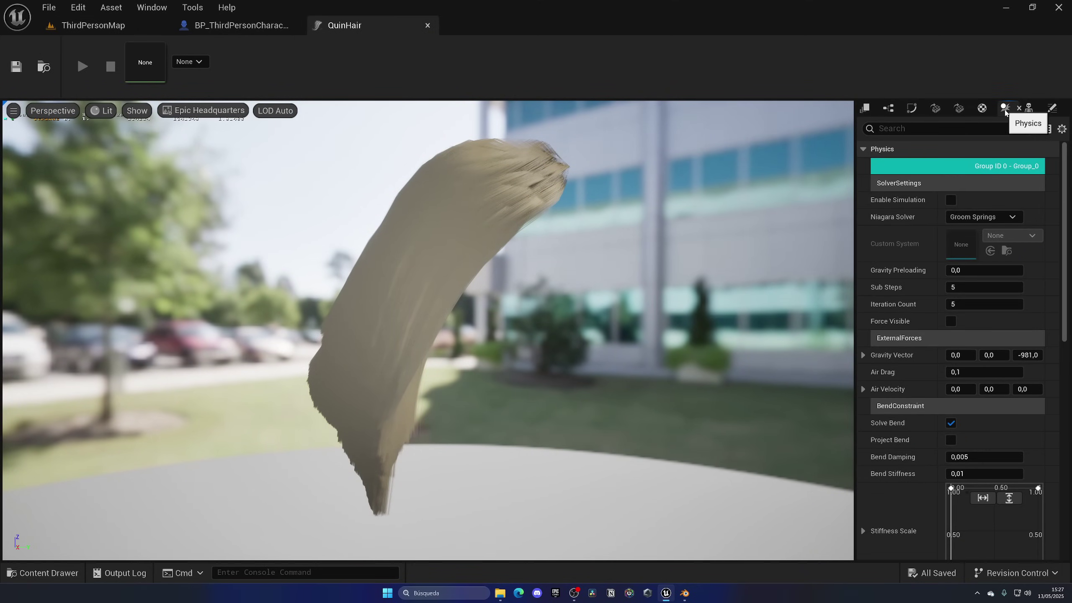
{"action": "left_click", "coordinate": [152, 7]}
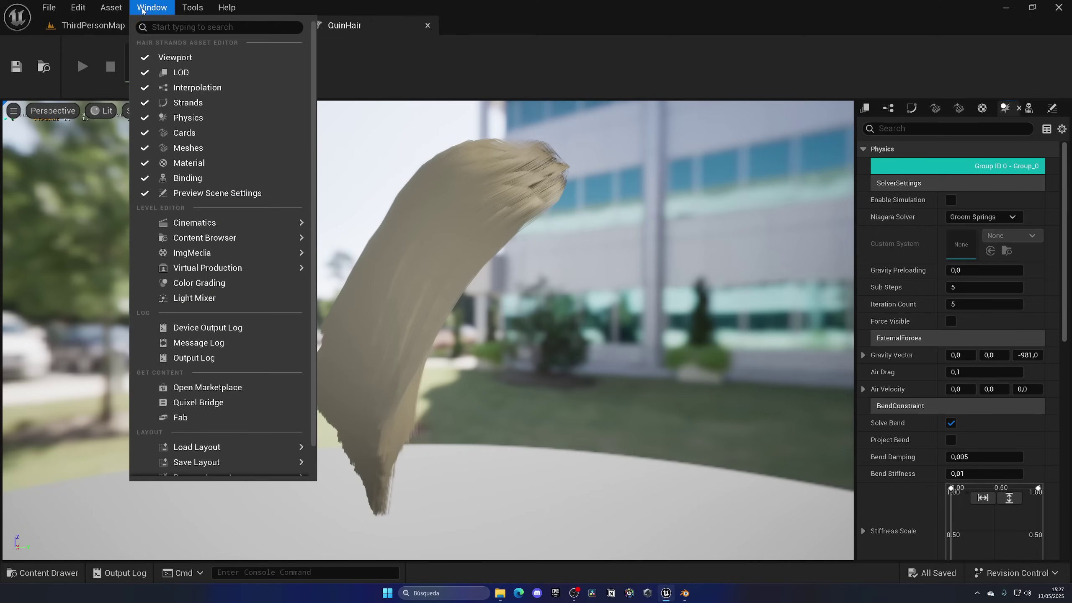
{"action": "left_click", "coordinate": [743, 301]}
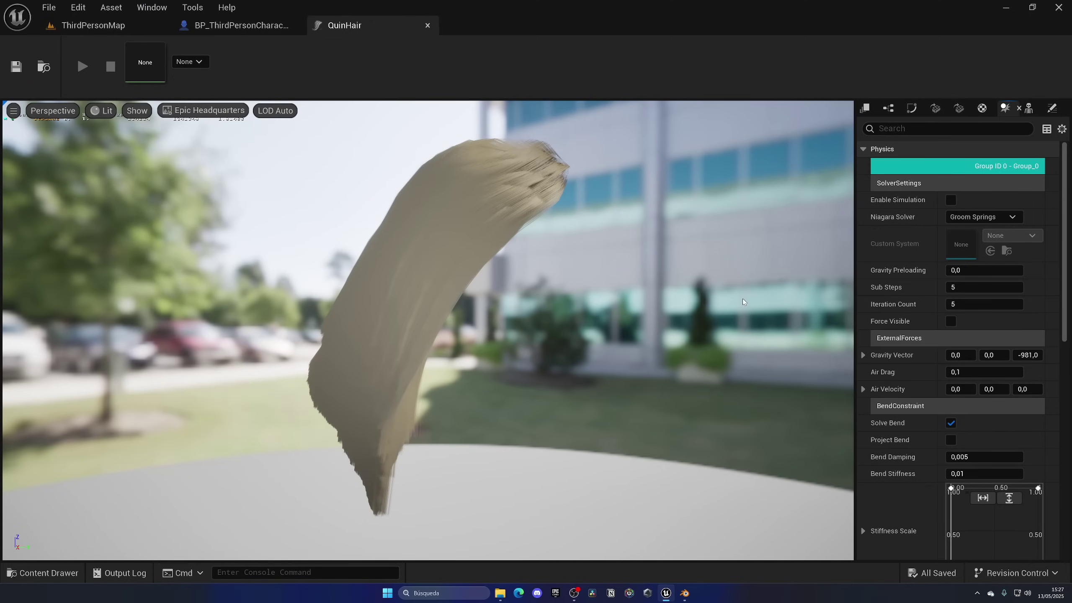
{"action": "left_click", "coordinate": [950, 200]}
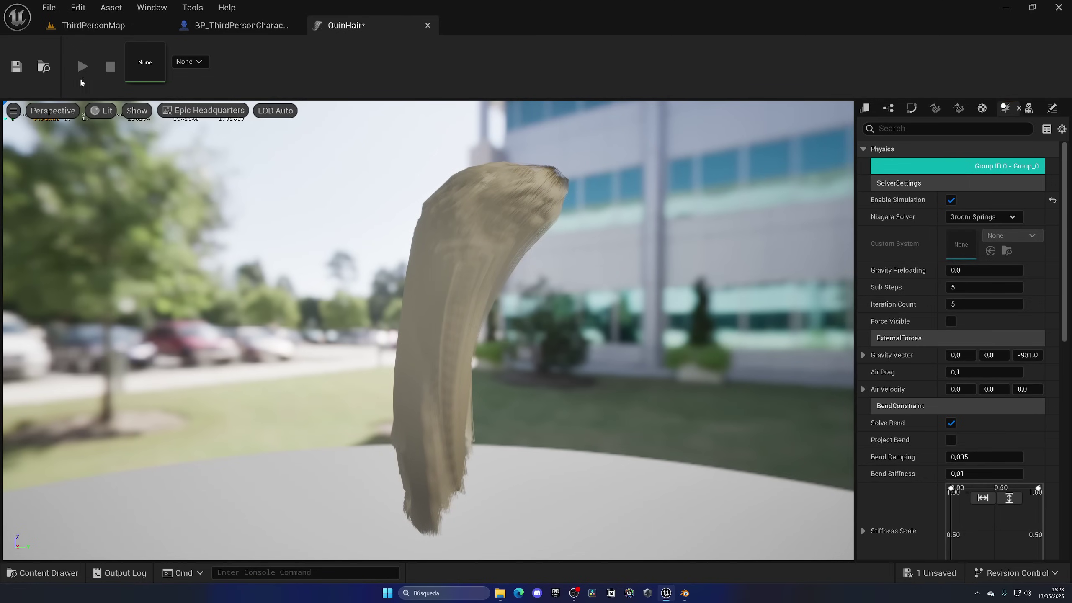
{"action": "key", "text": "ctrl+s"}
Play ThirdPersonMap again, run and jump to check the simulated hair's movement, and stop playing.
{"action": "left_click", "coordinate": [124, 28]}
{"action": "left_click", "coordinate": [314, 48]}
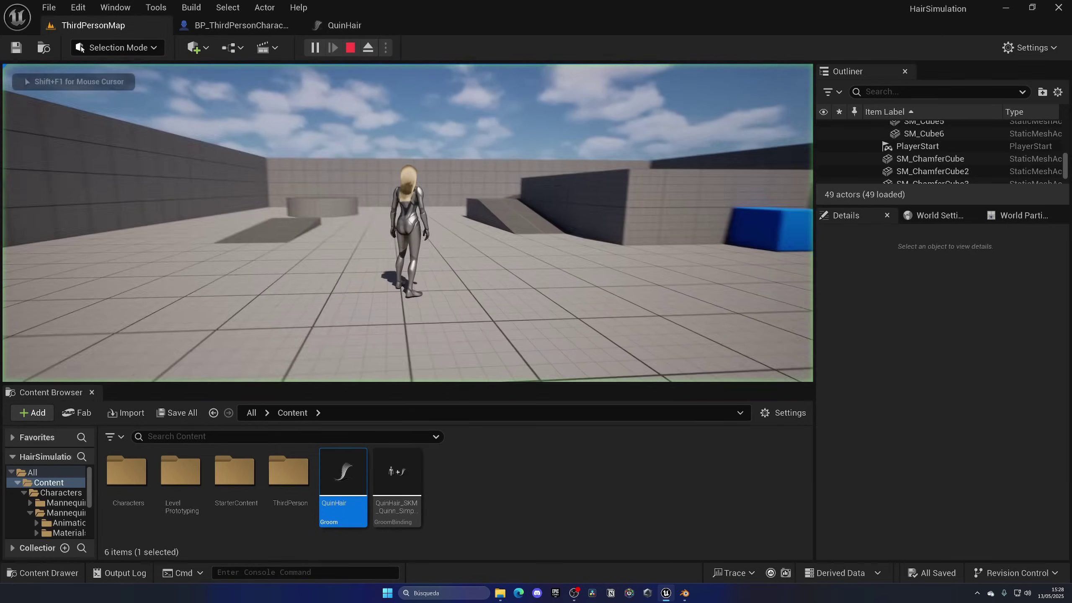
{"action": "key", "text": "w"}
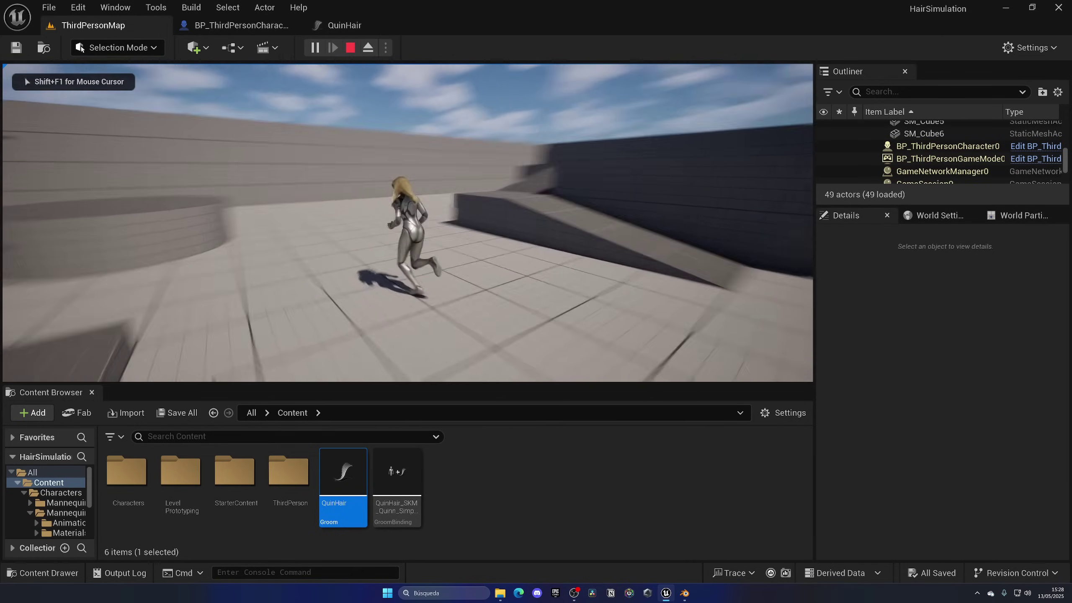
{"action": "key", "text": "space"}
{"action": "key", "text": "w"}
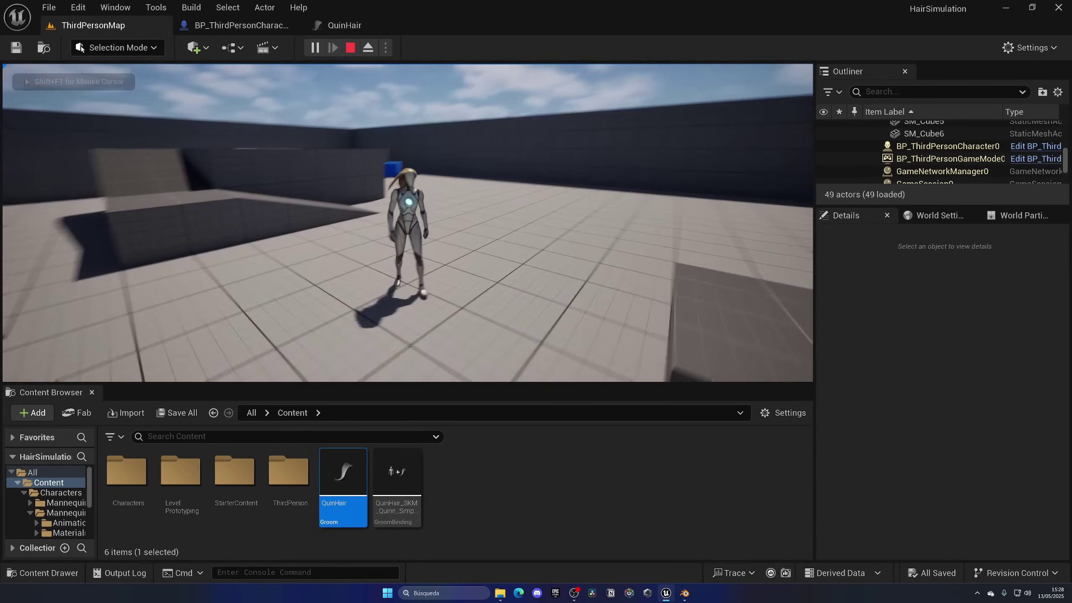
{"action": "key", "text": "w"}
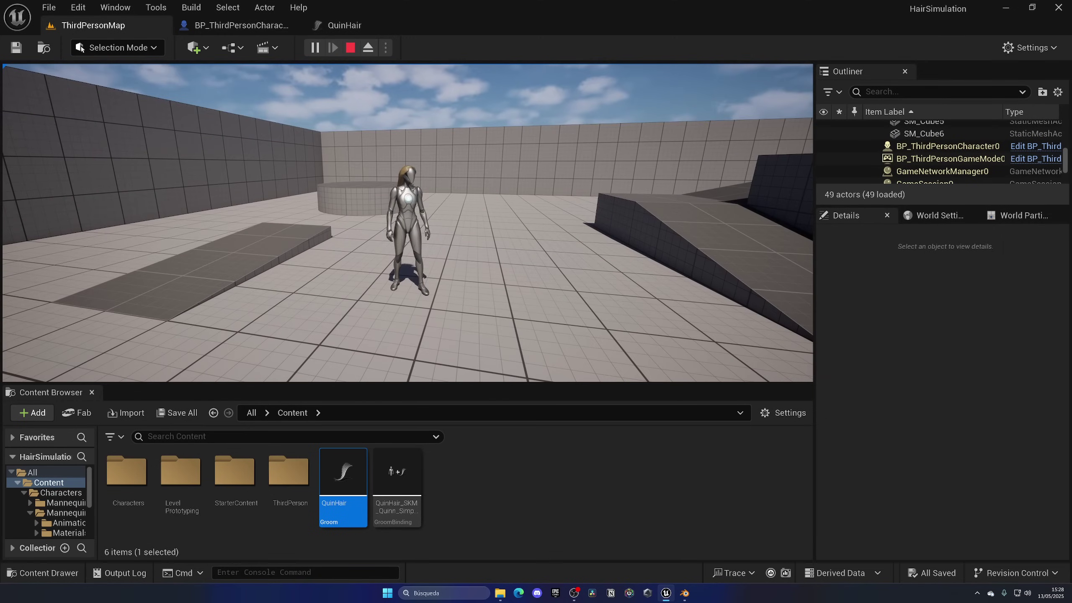
{"action": "key", "text": "Escape"}
Open the QuinHair groom's strands settings and set the Hair Tip Scale to 0.7.
{"action": "left_click", "coordinate": [367, 26]}
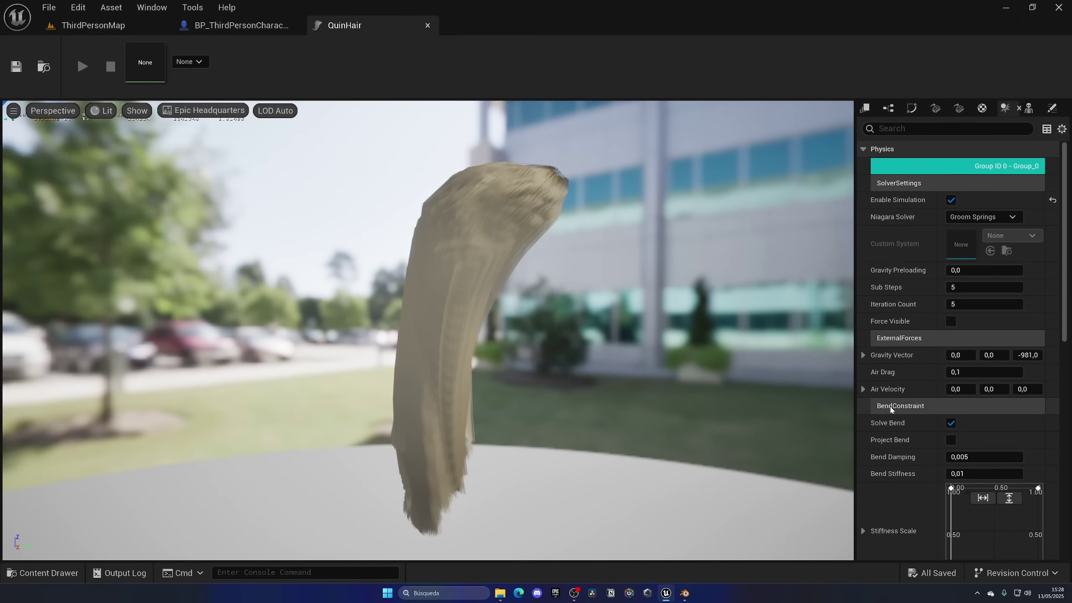
{"action": "left_click", "coordinate": [912, 108]}
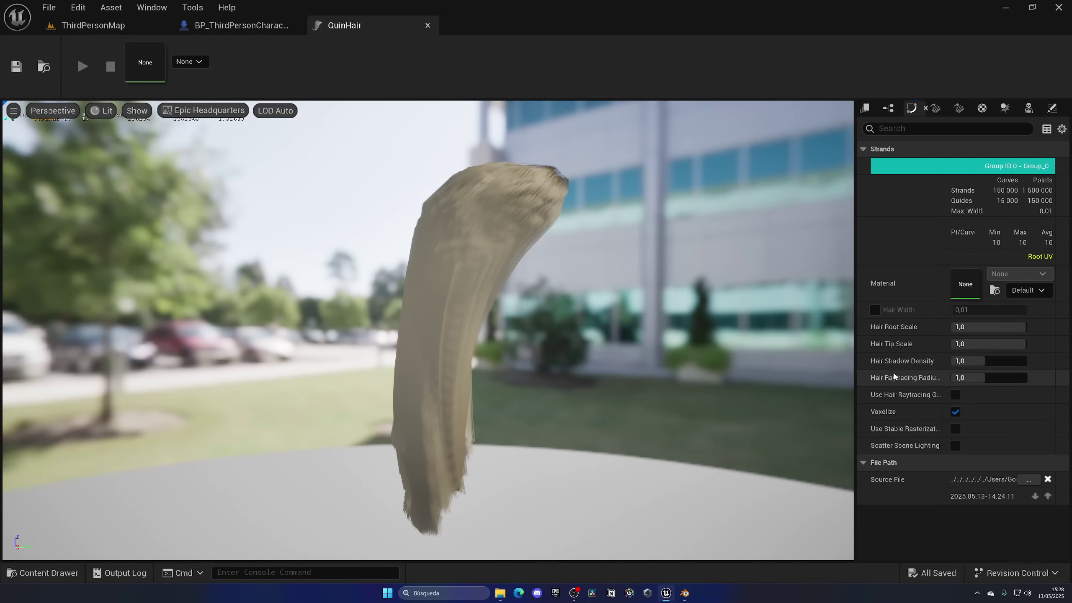
{"action": "left_click_drag", "start_coordinate": [971, 344], "coordinate": [970, 344]}
{"action": "left_click", "coordinate": [970, 344]}
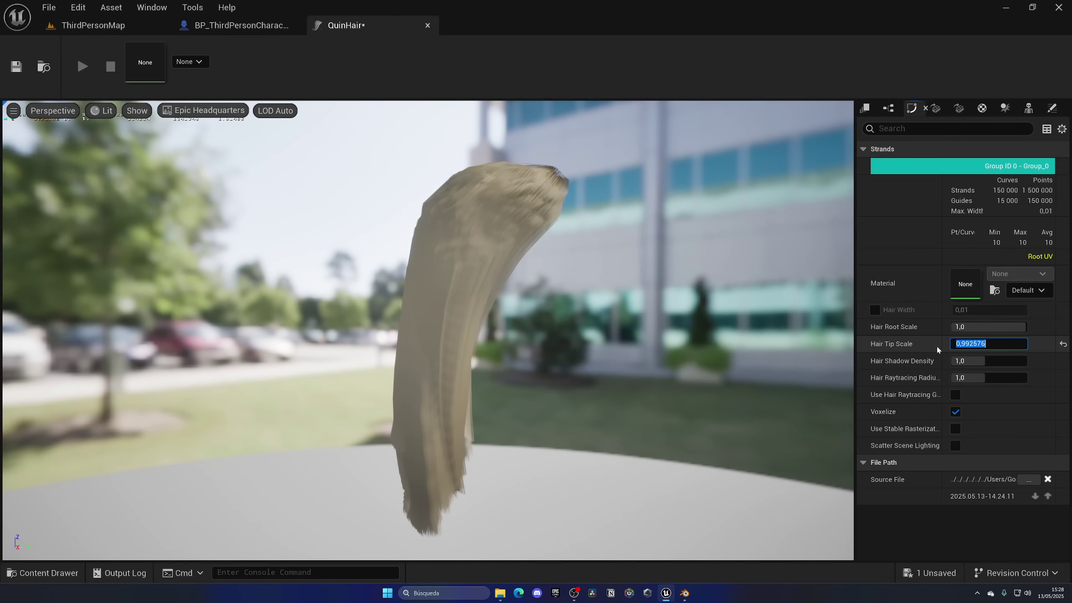
{"action": "type", "text": ".7"}
{"action": "key", "text": "Return"}
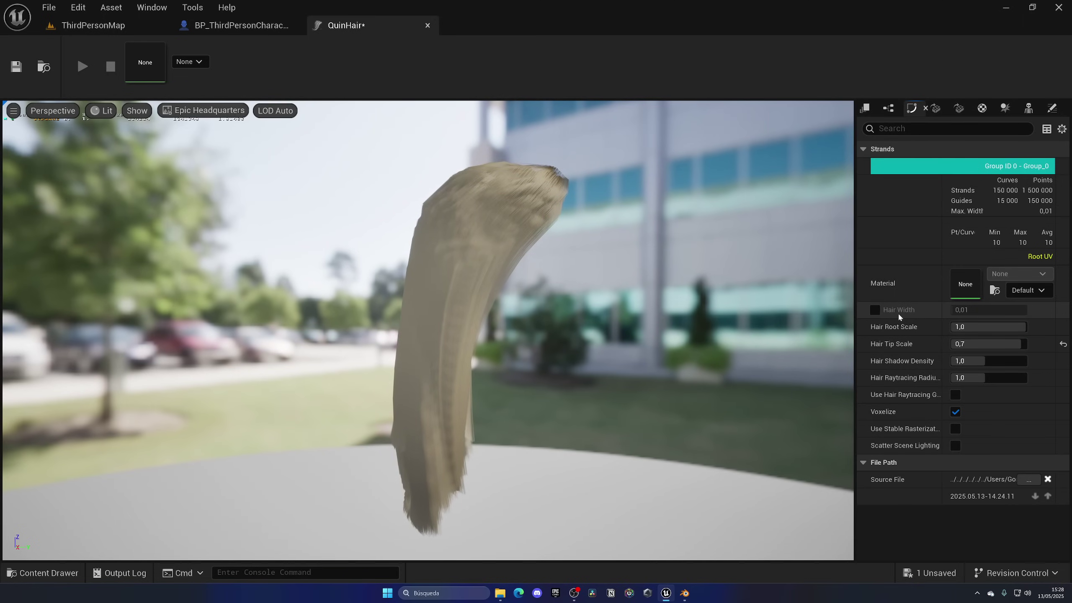
Override the groom's Hair Width with 0.005, save QuinHair and close its editor.
{"action": "left_click", "coordinate": [877, 311]}
{"action": "left_click", "coordinate": [991, 310]}
{"action": "type", "text": "0,0"}
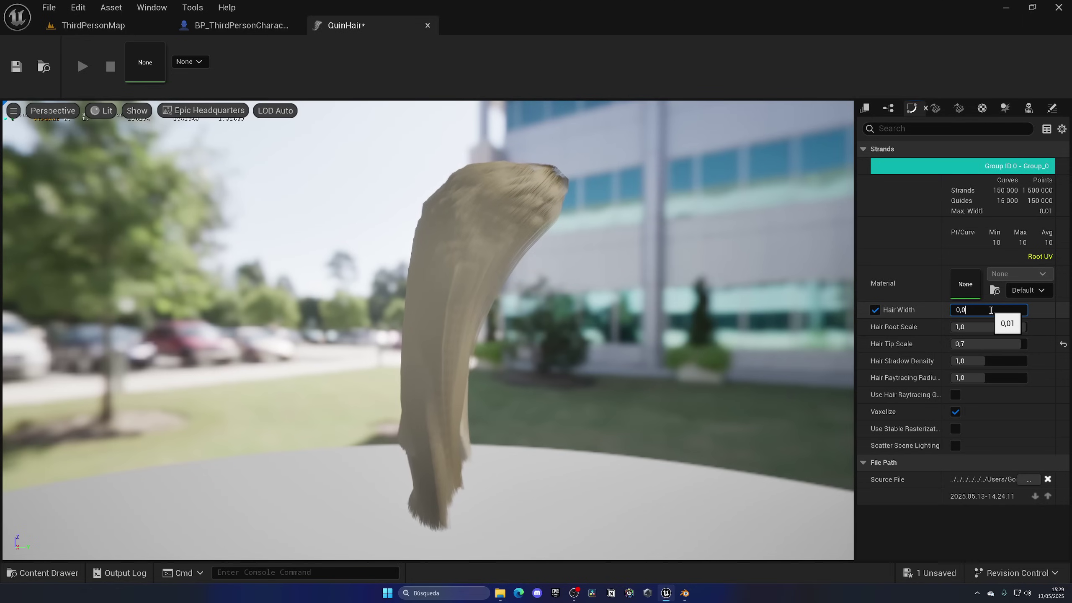
{"action": "type", "text": "05"}
{"action": "key", "text": "Return"}
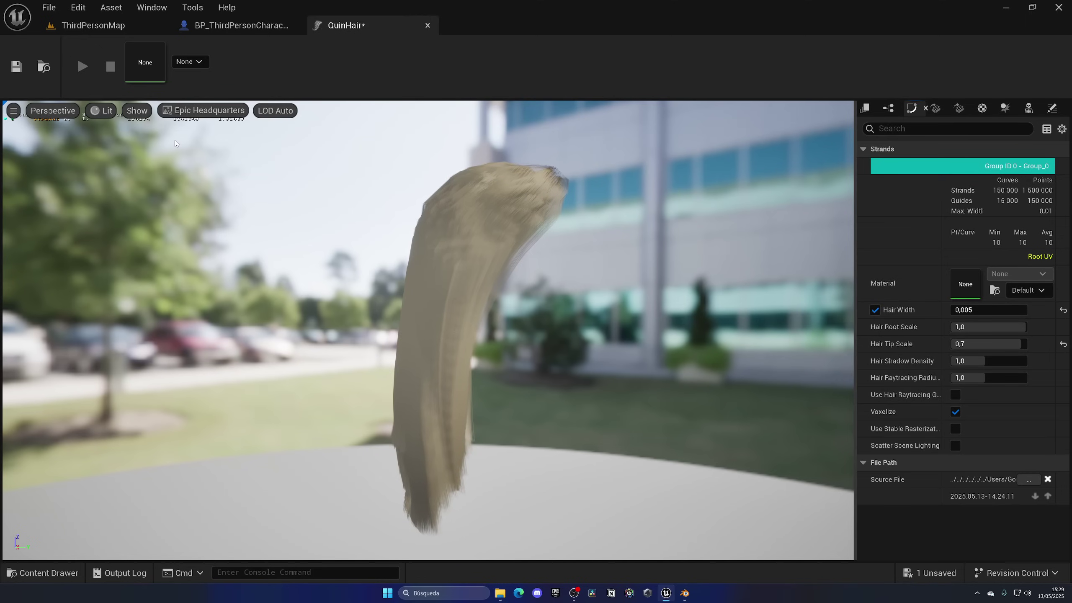
{"action": "left_click", "coordinate": [16, 66]}
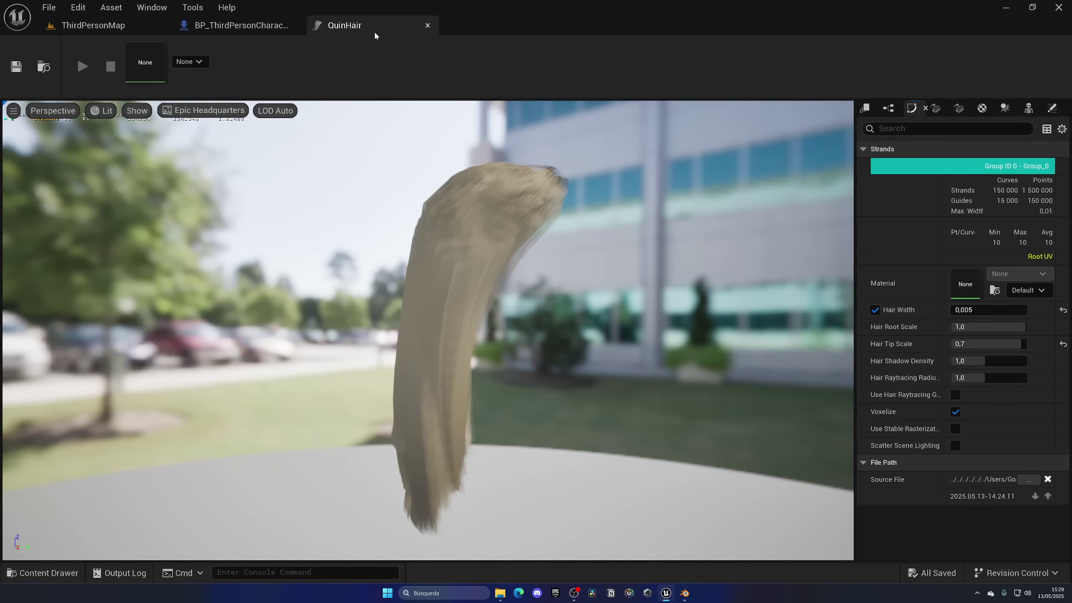
{"action": "left_click", "coordinate": [427, 26]}
Play ThirdPersonMap to check the thinner, tapered hair strands on the character, and stop playing.
{"action": "left_click", "coordinate": [148, 23]}
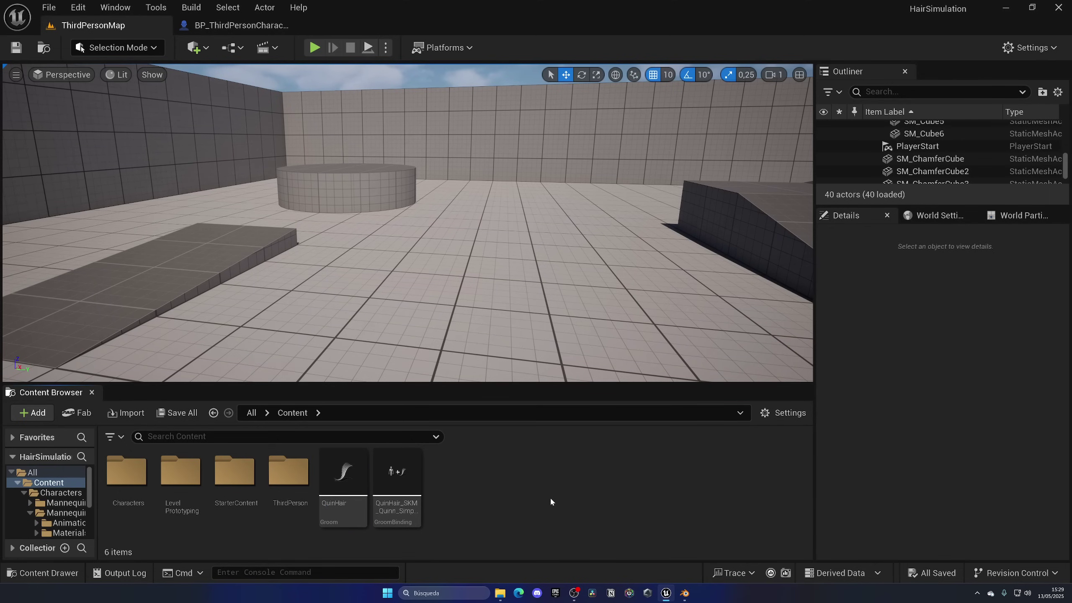
{"action": "left_click", "coordinate": [315, 48]}
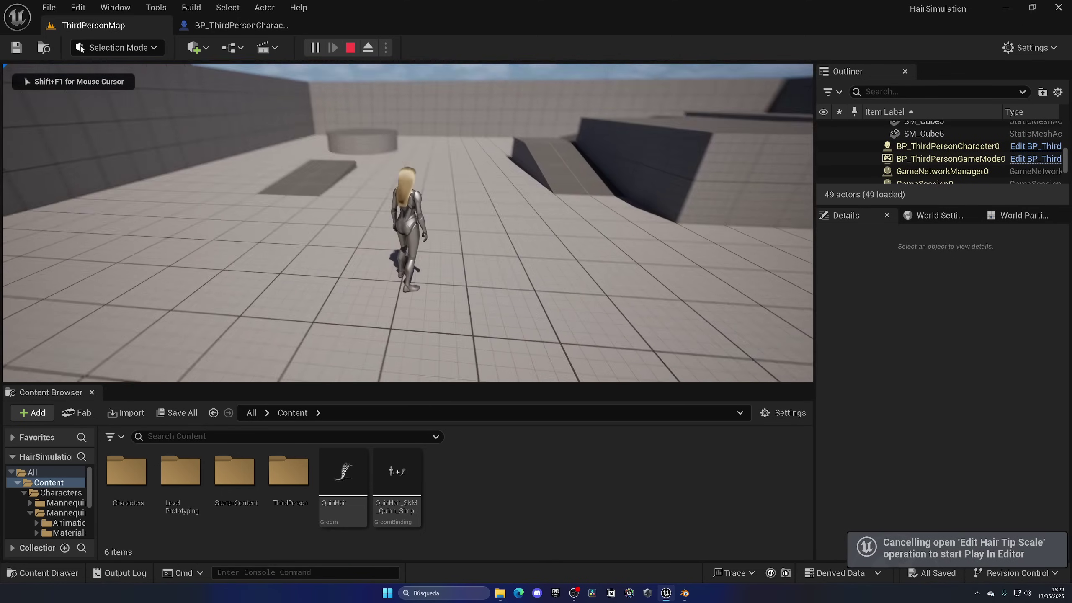
{"action": "key", "text": "Escape"}
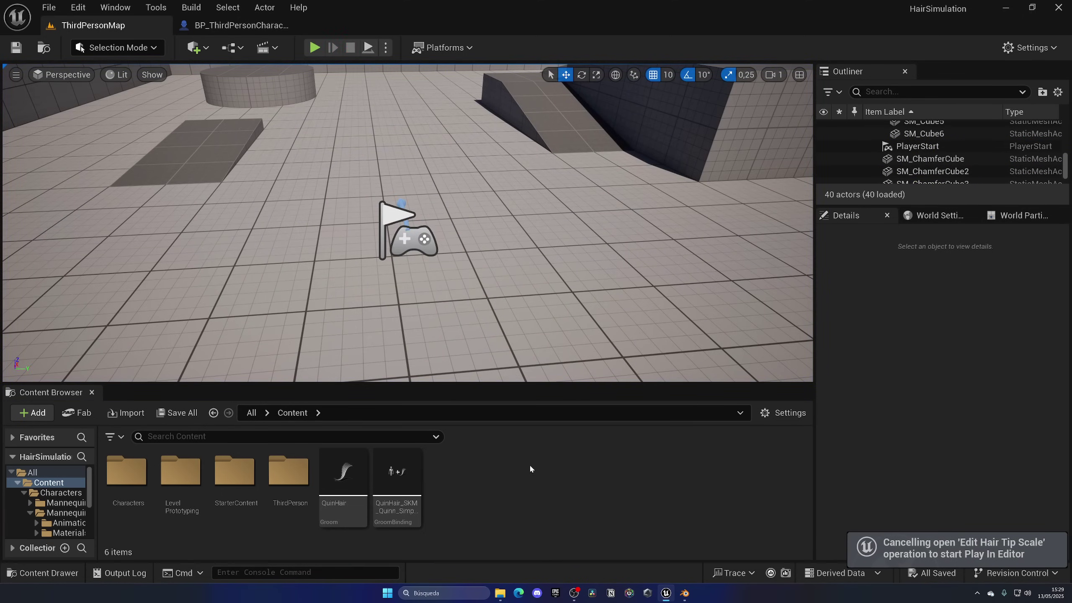
Create a material named M_Hair in the Content folder and open it for editing.
{"action": "right_click", "coordinate": [500, 485]}
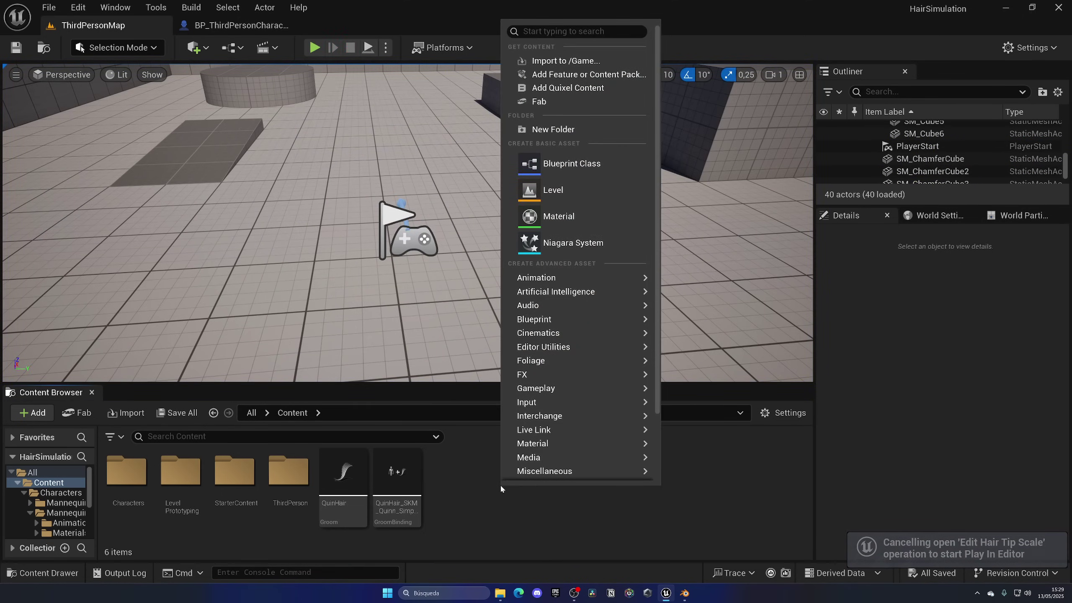
{"action": "left_click", "coordinate": [567, 224]}
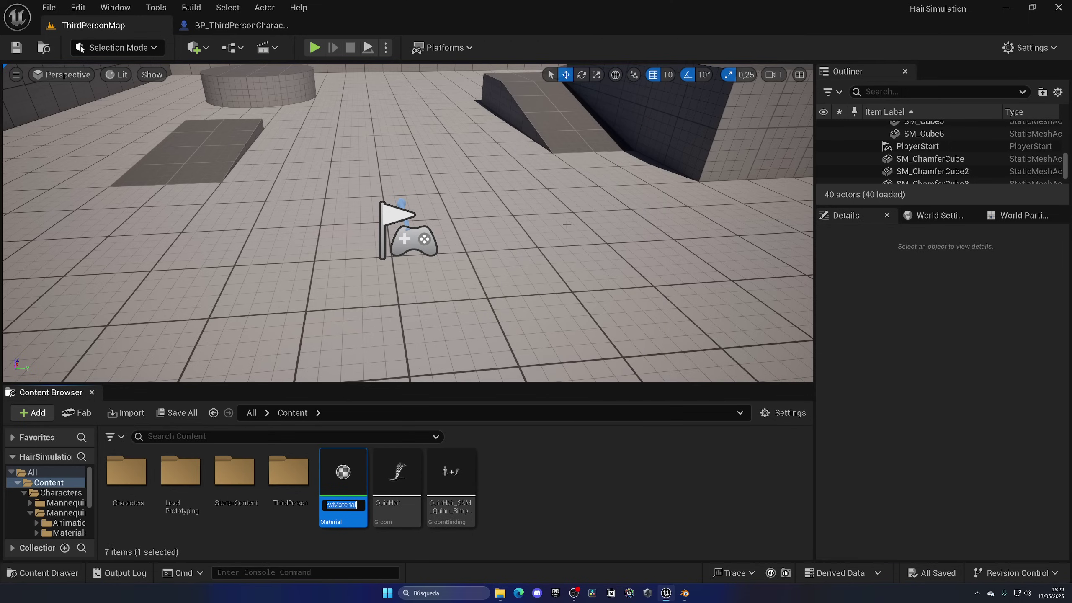
{"action": "type", "text": "M_Hair"}
{"action": "key", "text": "Return"}
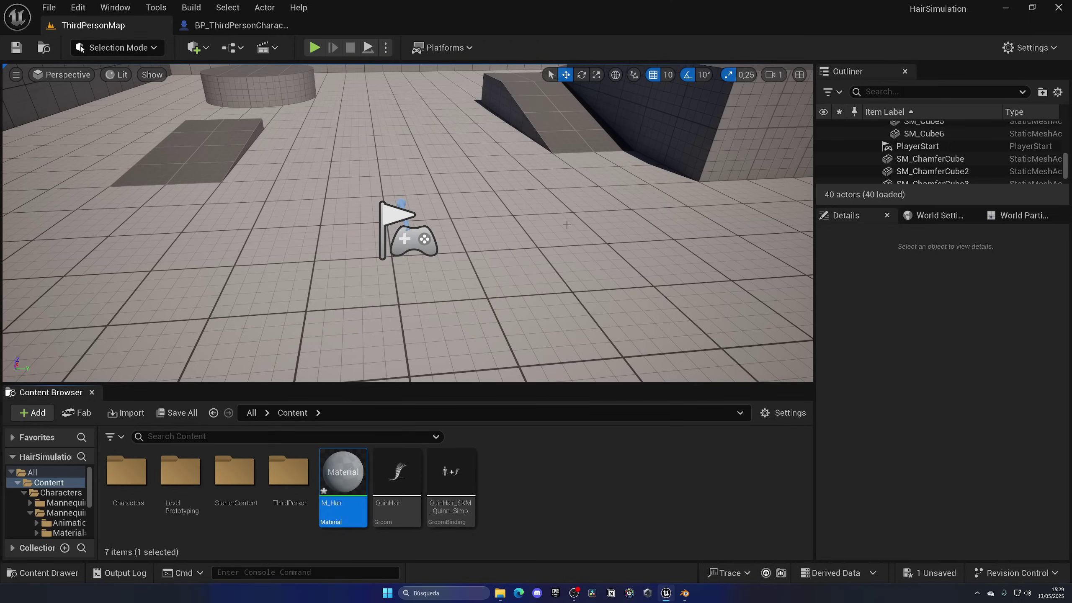
{"action": "key", "text": "Return"}
{"action": "right_click_drag", "start_coordinate": [495, 247], "coordinate": [531, 252]}
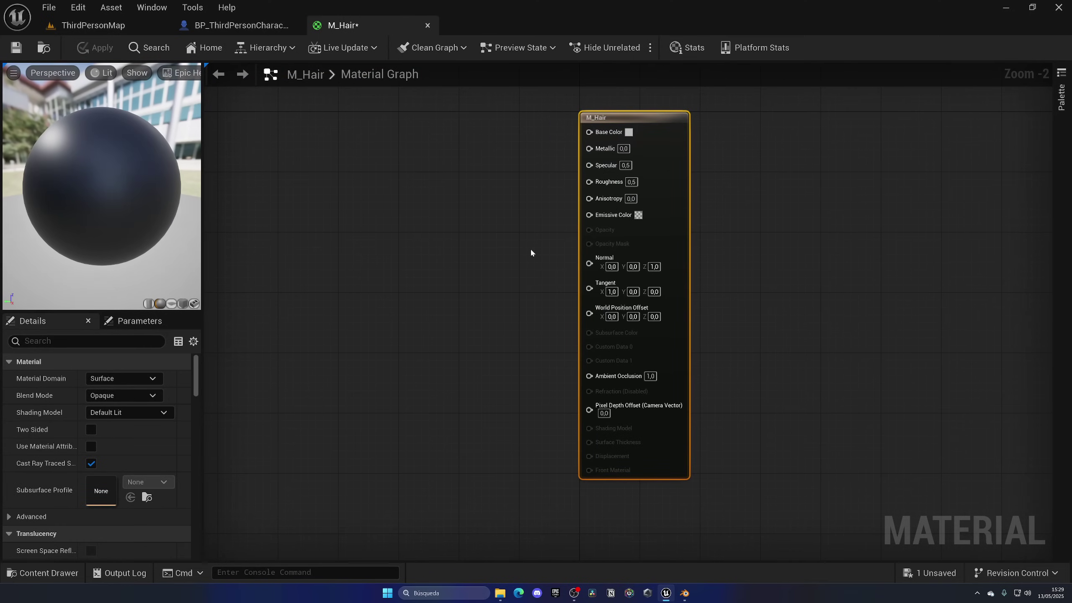
Set M_Hair's shading model to Hair and enable its use with hair strands.
{"action": "left_click", "coordinate": [147, 413]}
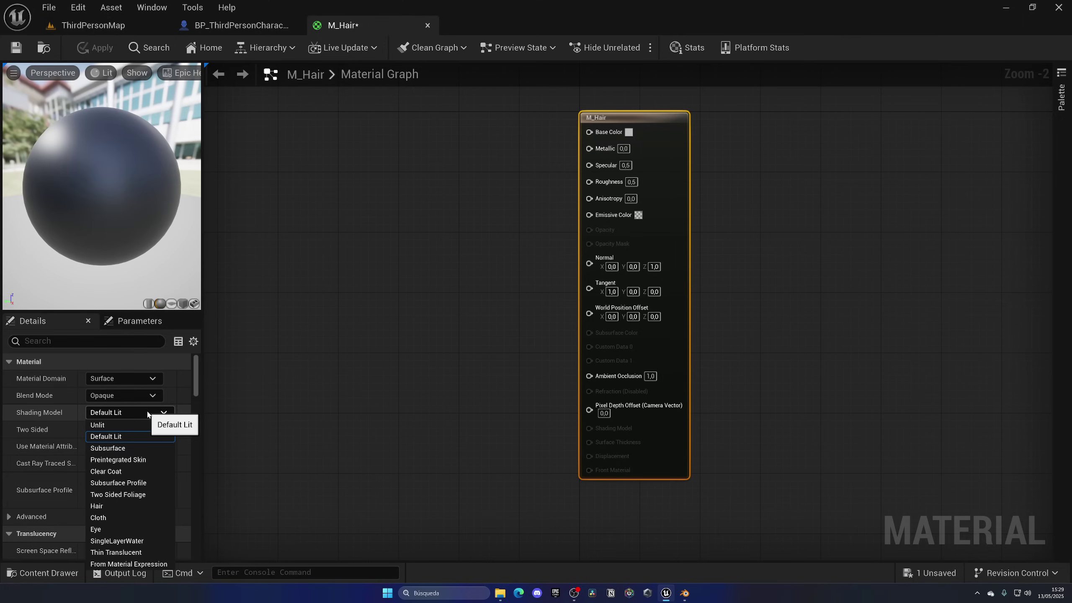
{"action": "left_click", "coordinate": [127, 506]}
{"action": "left_click", "coordinate": [89, 341]}
{"action": "type", "text": "ha"}
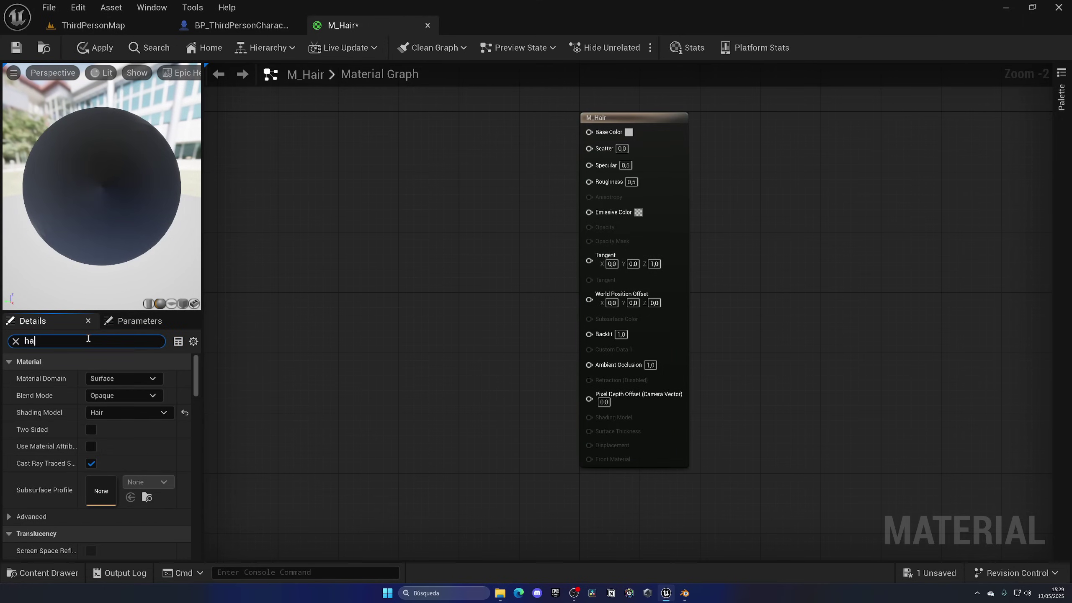
{"action": "type", "text": "ir"}
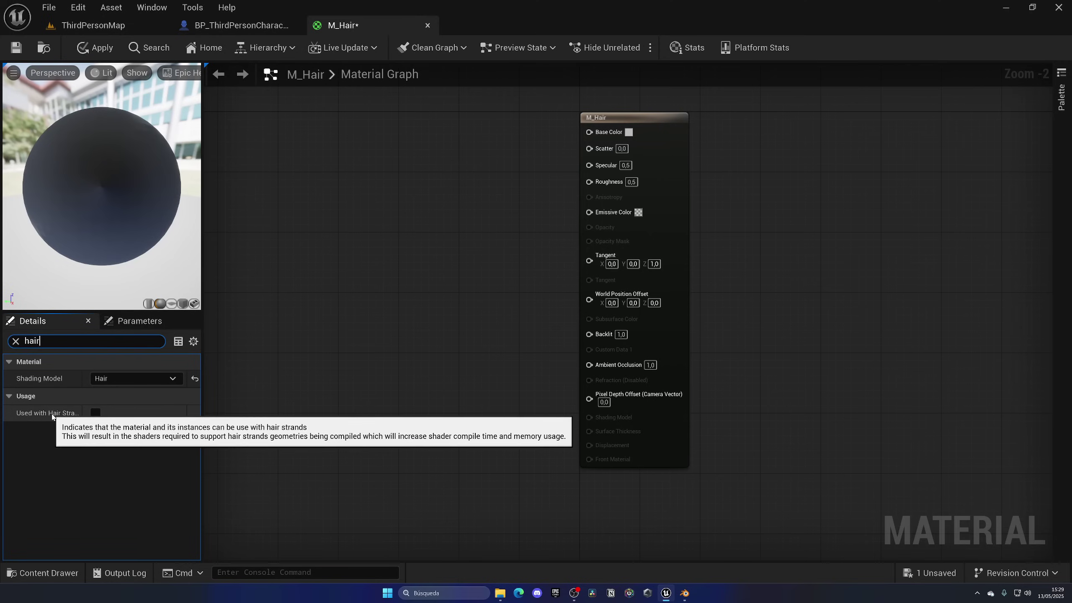
{"action": "left_click", "coordinate": [95, 413]}
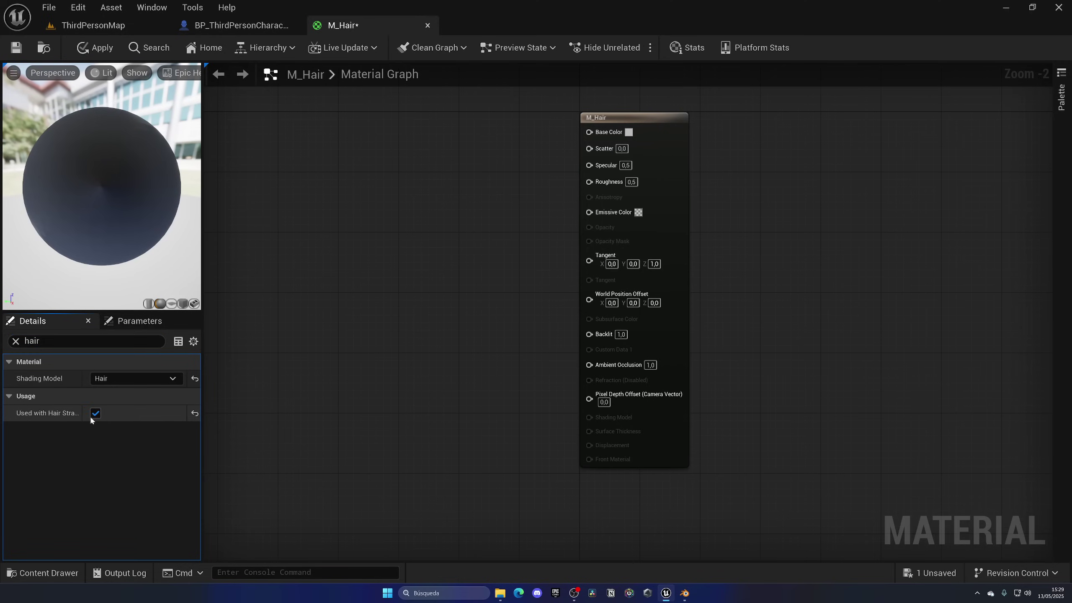
{"action": "left_click", "coordinate": [16, 343]}
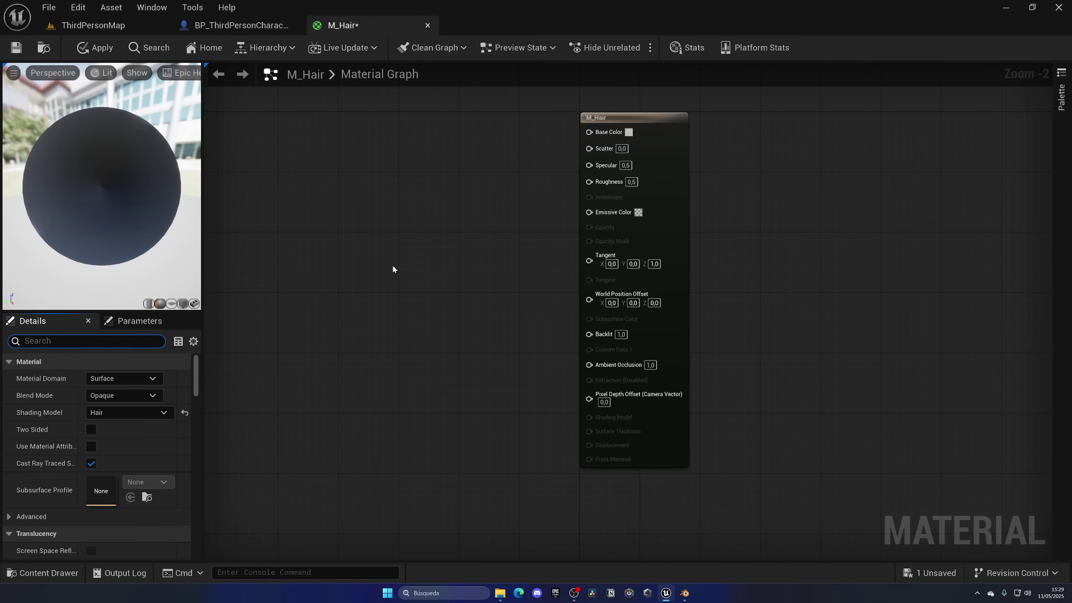
{"action": "right_click_drag", "start_coordinate": [397, 269], "coordinate": [434, 277]}
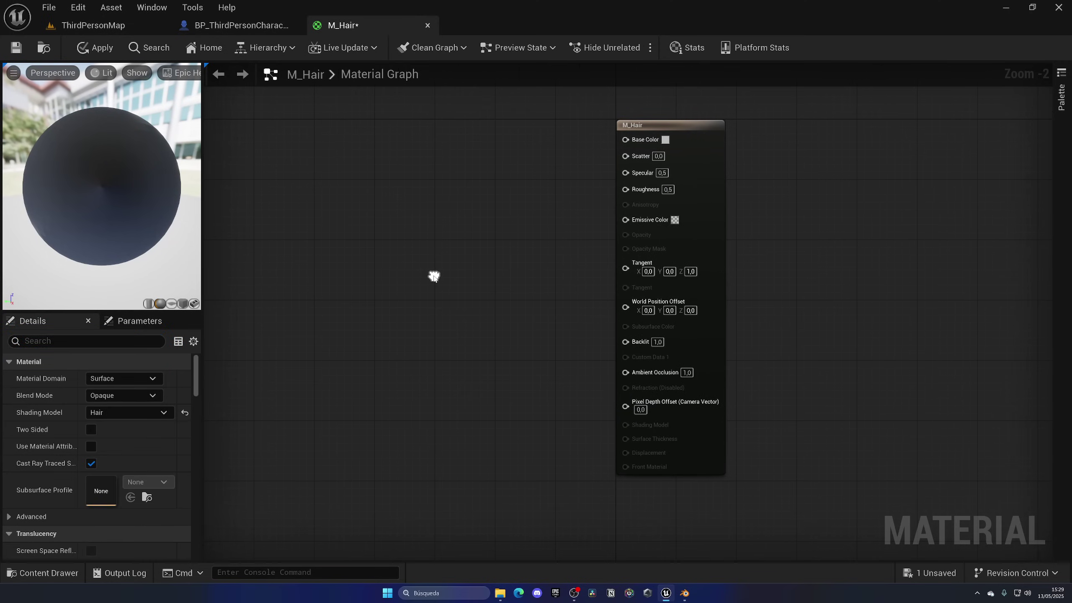
Connect a Constant3Vector coloured bright blue (0, 0.489231, 1) to M_Hair's Base Color, and apply and save the material.
{"action": "left_click", "coordinate": [500, 144]}
{"action": "left_click_drag", "start_coordinate": [524, 158], "coordinate": [459, 133]}
{"action": "left_click_drag", "start_coordinate": [526, 139], "coordinate": [638, 142]}
{"action": "double_click", "coordinate": [480, 179]}
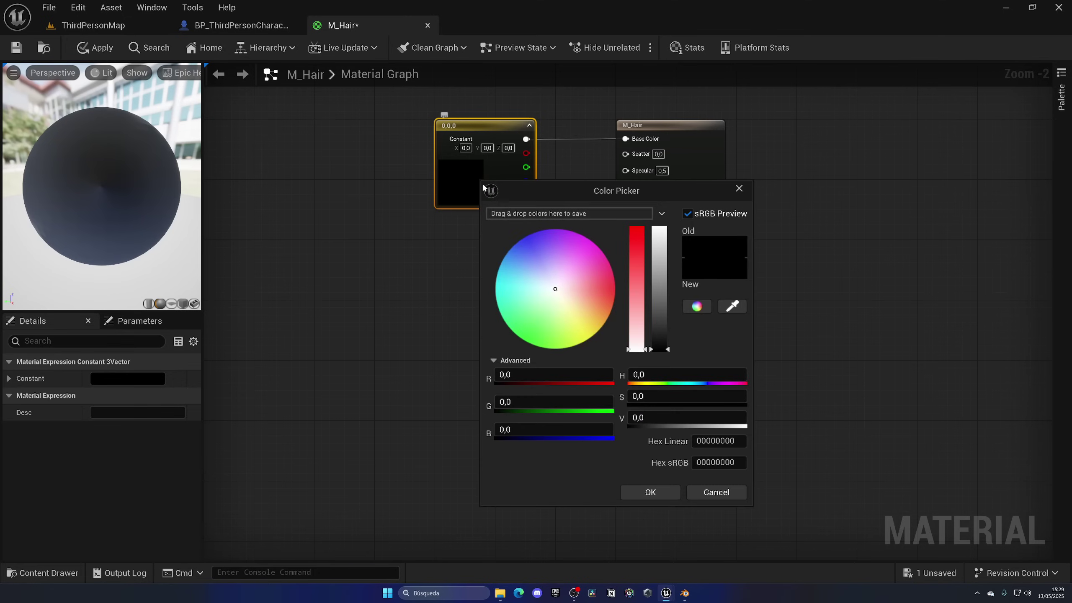
{"action": "mouse_move", "coordinate": [554, 283]}
{"action": "left_mouse_down"}
{"action": "mouse_move", "coordinate": [536, 318]}
{"action": "mouse_move", "coordinate": [576, 334]}
{"action": "mouse_move", "coordinate": [607, 317]}
{"action": "mouse_move", "coordinate": [589, 342]}
{"action": "mouse_move", "coordinate": [528, 253]}
{"action": "mouse_move", "coordinate": [494, 238]}
{"action": "mouse_move", "coordinate": [503, 258]}
{"action": "left_mouse_up"}
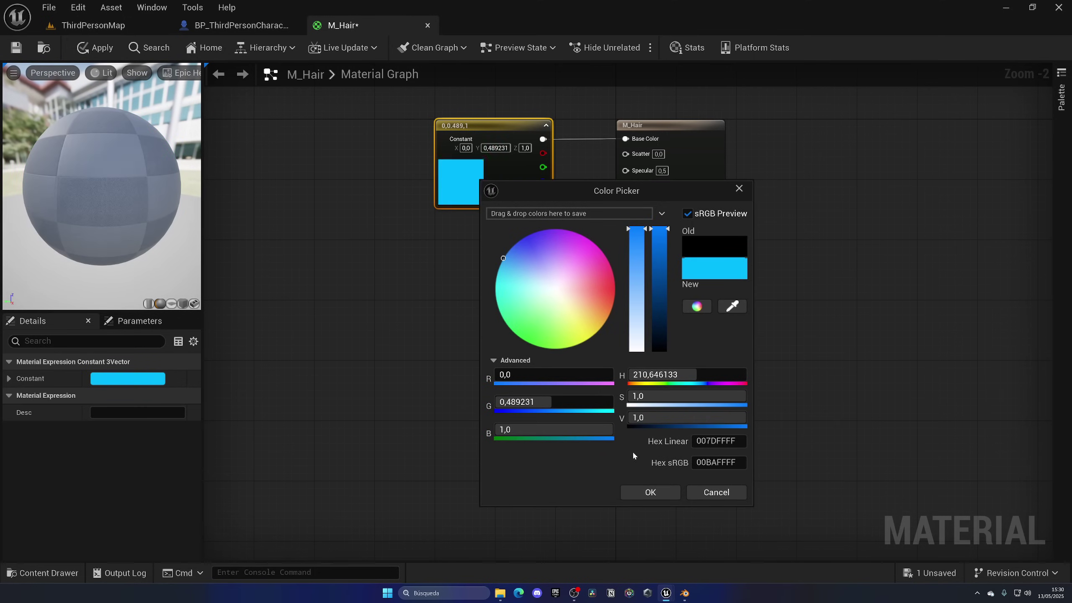
{"action": "left_click", "coordinate": [650, 493]}
{"action": "left_click", "coordinate": [94, 48]}
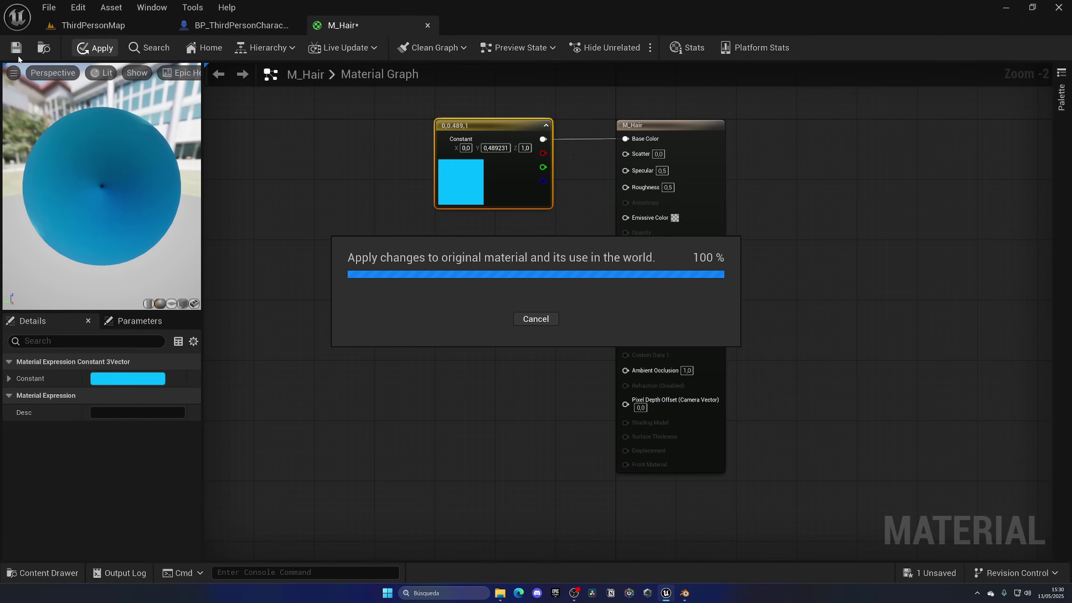
{"action": "left_click", "coordinate": [16, 47]}
Assign M_Hair as the Element 0 material of the Hair component in the third-person character blueprint.
{"action": "left_click", "coordinate": [93, 24]}
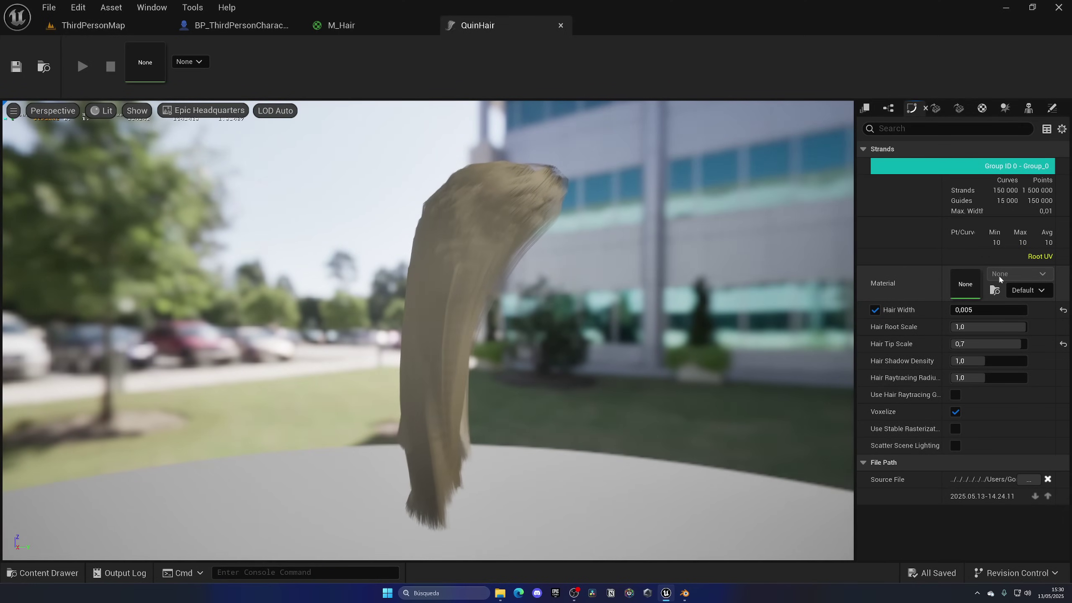
{"action": "middle_click", "coordinate": [464, 29]}
{"action": "left_click", "coordinate": [245, 30]}
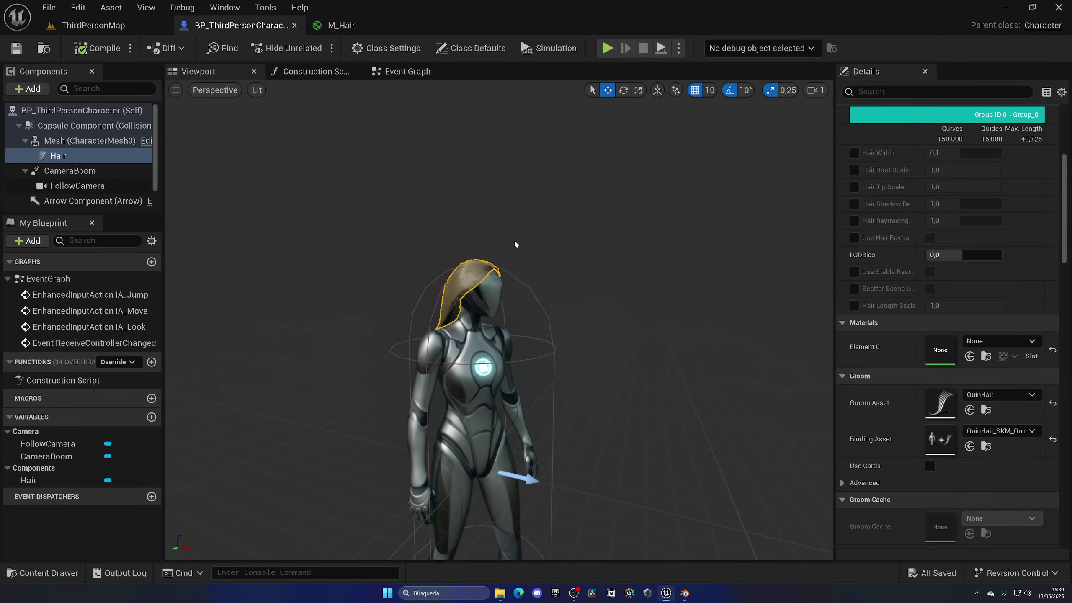
{"action": "left_click", "coordinate": [1007, 342]}
{"action": "type", "text": "hair"}
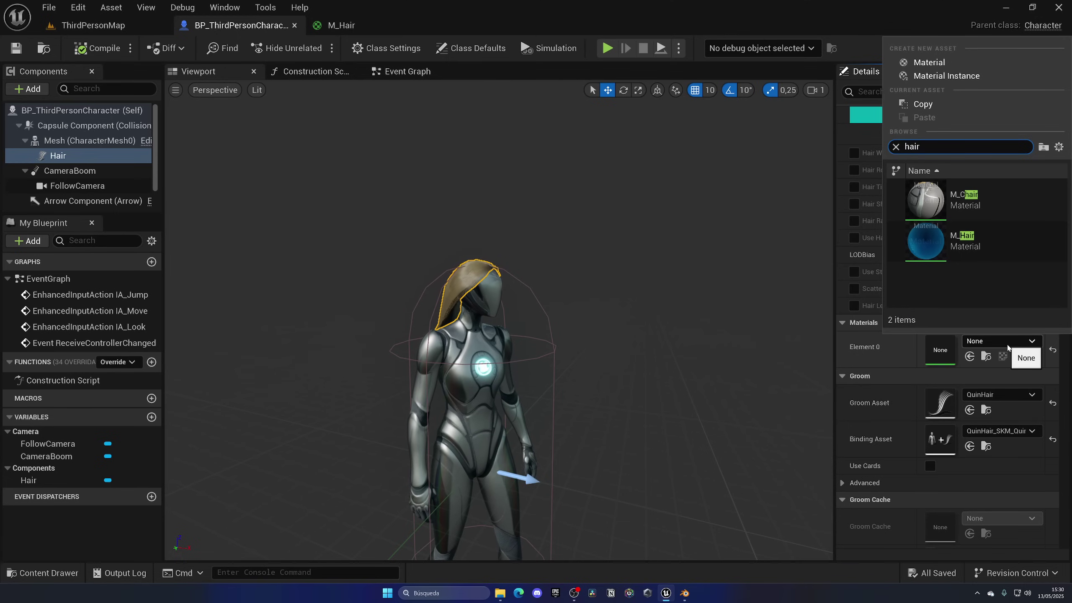
{"action": "left_click", "coordinate": [967, 198]}
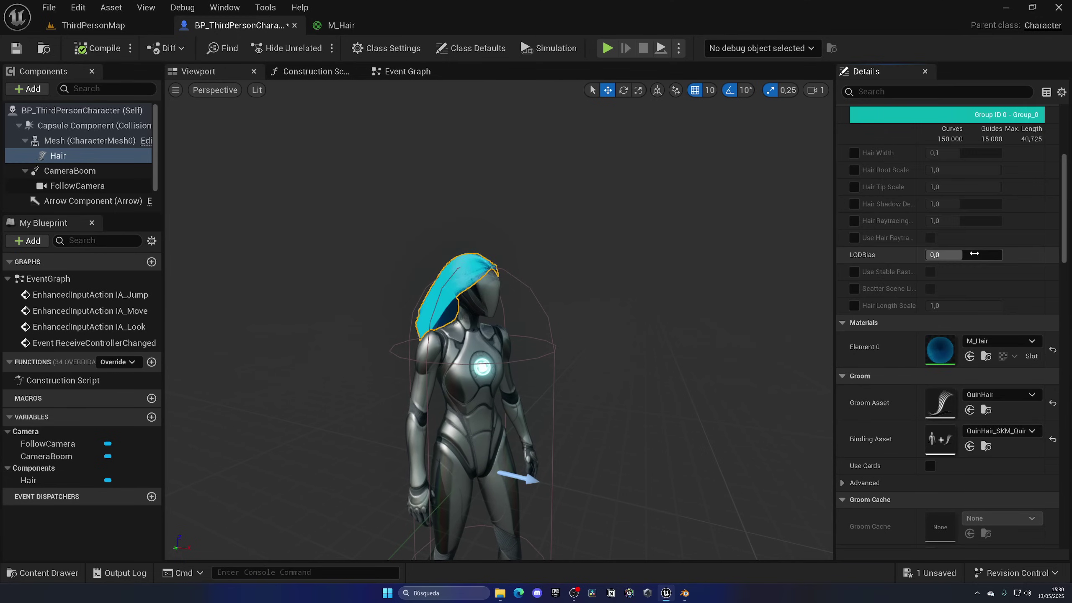
Play ThirdPersonMap and run with the character to check the blue hair material, and stop playing.
{"action": "left_click", "coordinate": [101, 28]}
{"action": "key", "text": "alt+p"}
{"action": "key", "text": "w"}
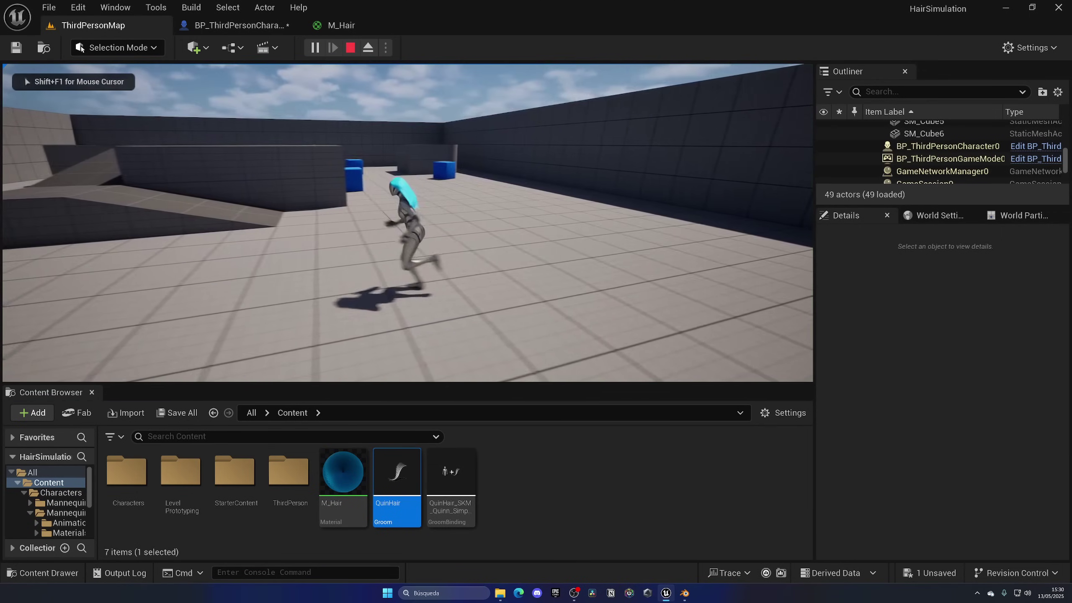
{"action": "key", "text": "Escape"}
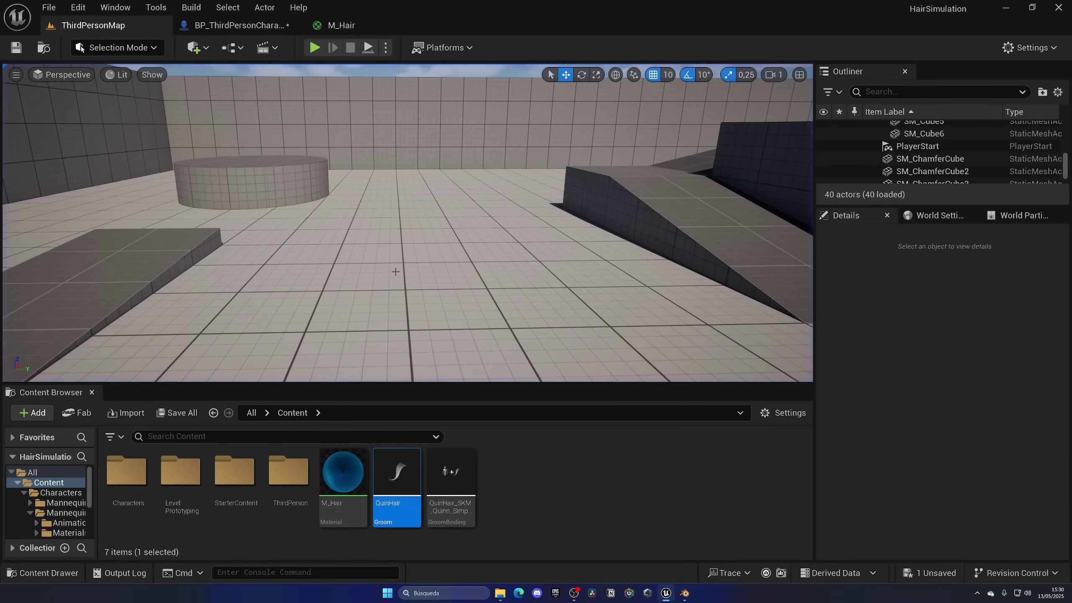
Change M_Hair's base colour constant to dark brown (0.087384, 0.049161, 0.011036) and apply the material.
{"action": "left_click", "coordinate": [341, 25]}
{"action": "double_click", "coordinate": [473, 202]}
{"action": "left_click", "coordinate": [592, 356]}
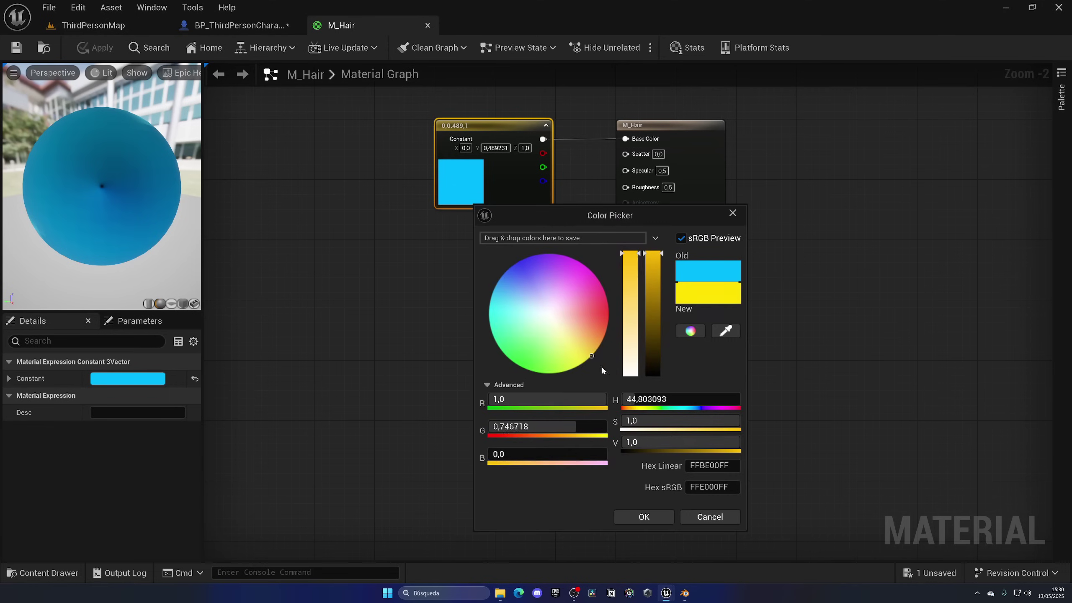
{"action": "left_click", "coordinate": [598, 348]}
{"action": "mouse_move", "coordinate": [653, 270]}
{"action": "left_mouse_down"}
{"action": "mouse_move", "coordinate": [660, 341]}
{"action": "mouse_move", "coordinate": [605, 355]}
{"action": "mouse_move", "coordinate": [594, 341]}
{"action": "mouse_move", "coordinate": [656, 354]}
{"action": "mouse_move", "coordinate": [656, 364]}
{"action": "left_mouse_up"}
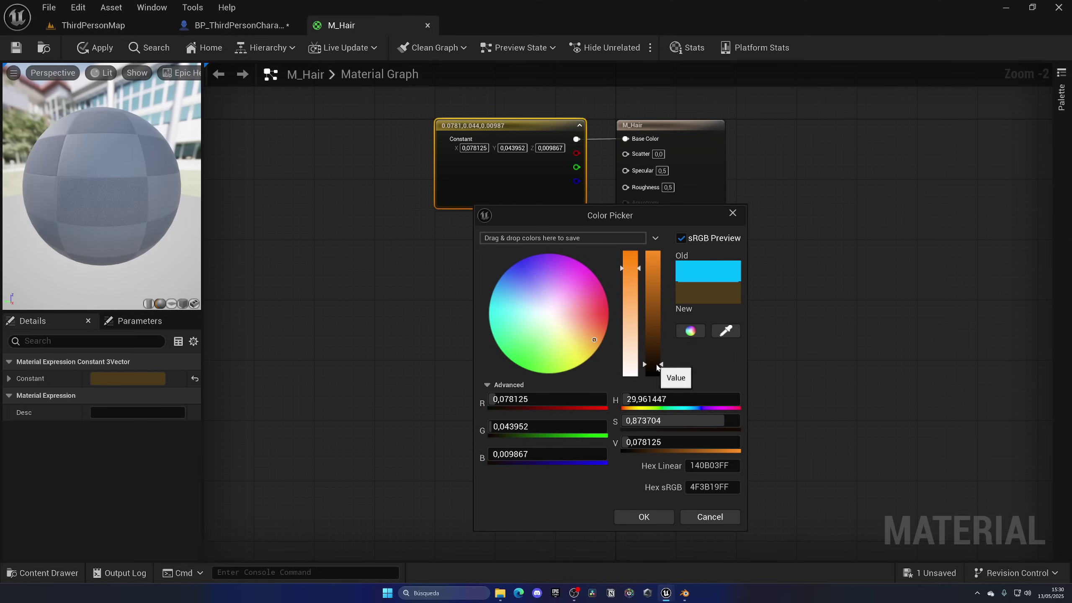
{"action": "left_click", "coordinate": [644, 517]}
{"action": "left_click", "coordinate": [87, 50]}
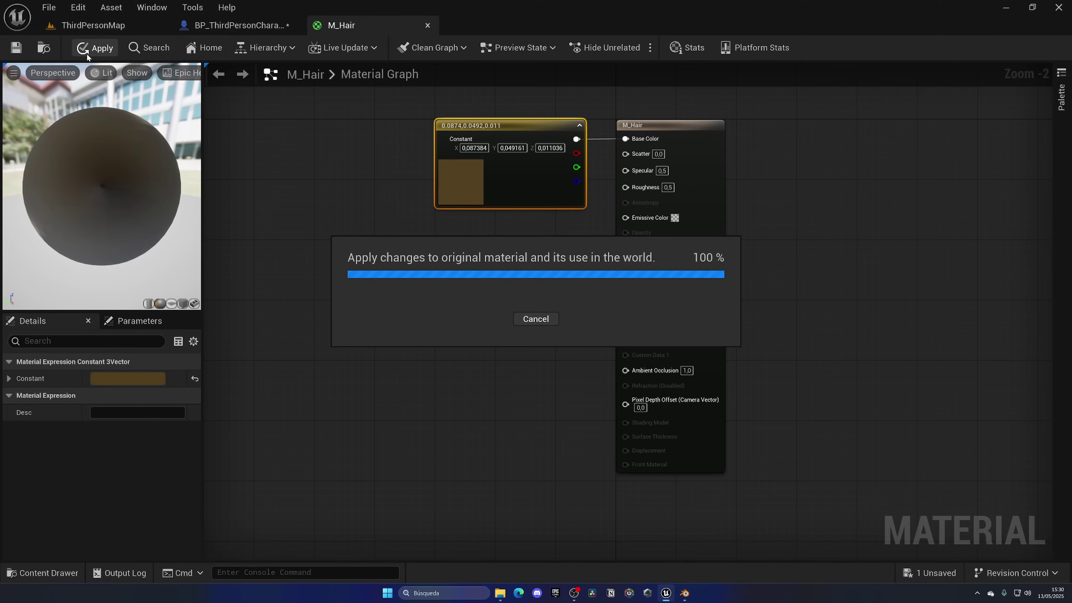
Play ThirdPersonMap, run around with the character, and detach the camera to inspect the brown hair up close.
{"action": "left_click", "coordinate": [127, 30]}
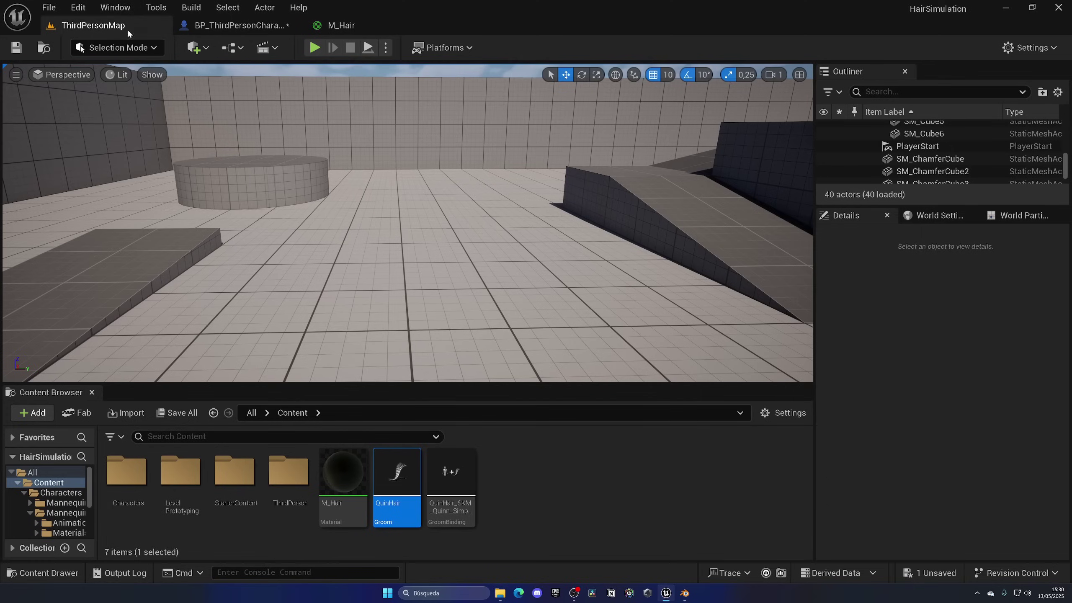
{"action": "left_click", "coordinate": [323, 51]}
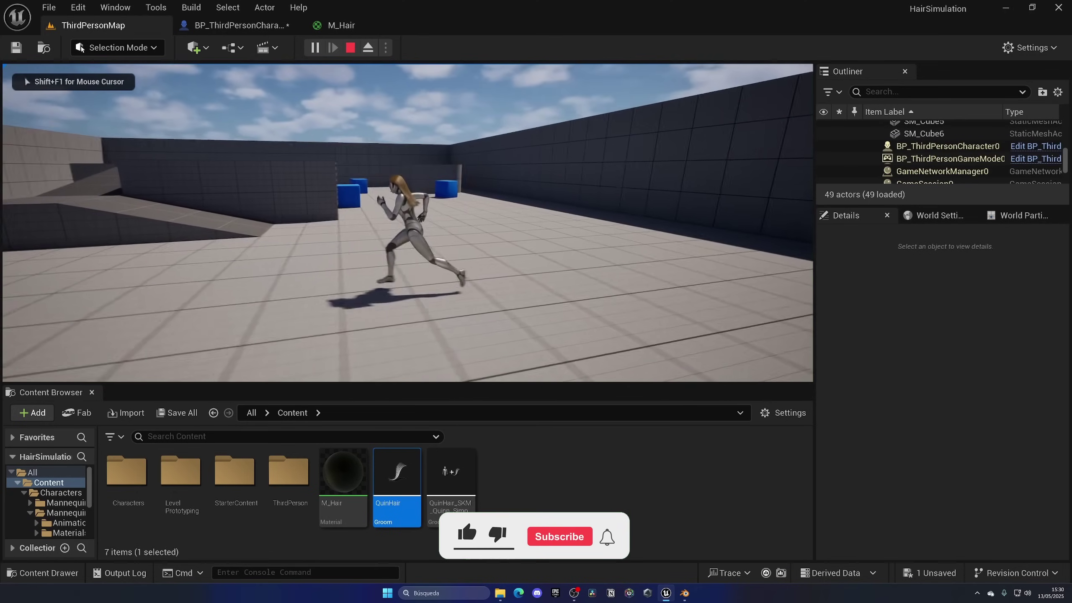
{"action": "key", "text": "s"}
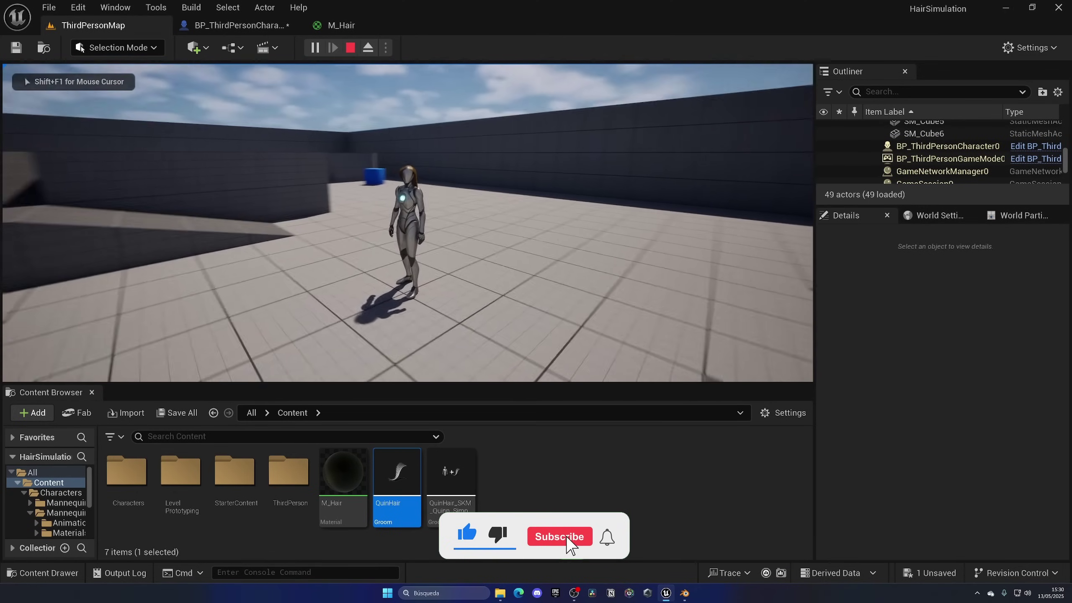
{"action": "key", "text": "s"}
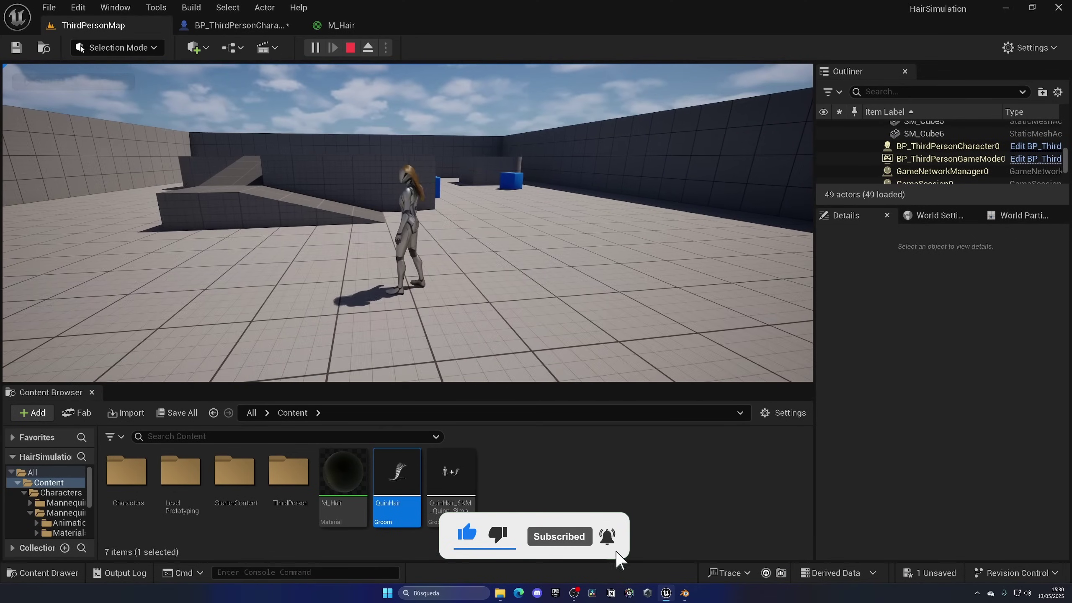
{"action": "key", "text": "Escape"}
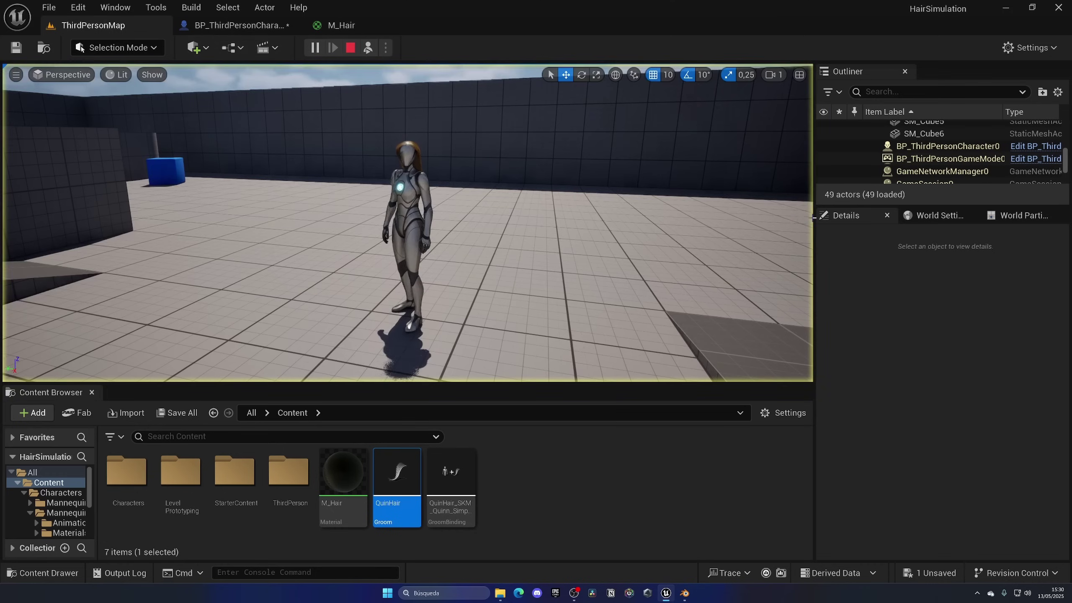
{"action": "mouse_move", "coordinate": [408, 222]}
{"action": "right_mouse_down"}
{"action": "mouse_move", "coordinate": [396, 262]}
{"action": "mouse_move", "coordinate": [380, 258]}
{"action": "mouse_move", "coordinate": [388, 238]}
{"action": "mouse_move", "coordinate": [413, 234]}
{"action": "right_mouse_up"}
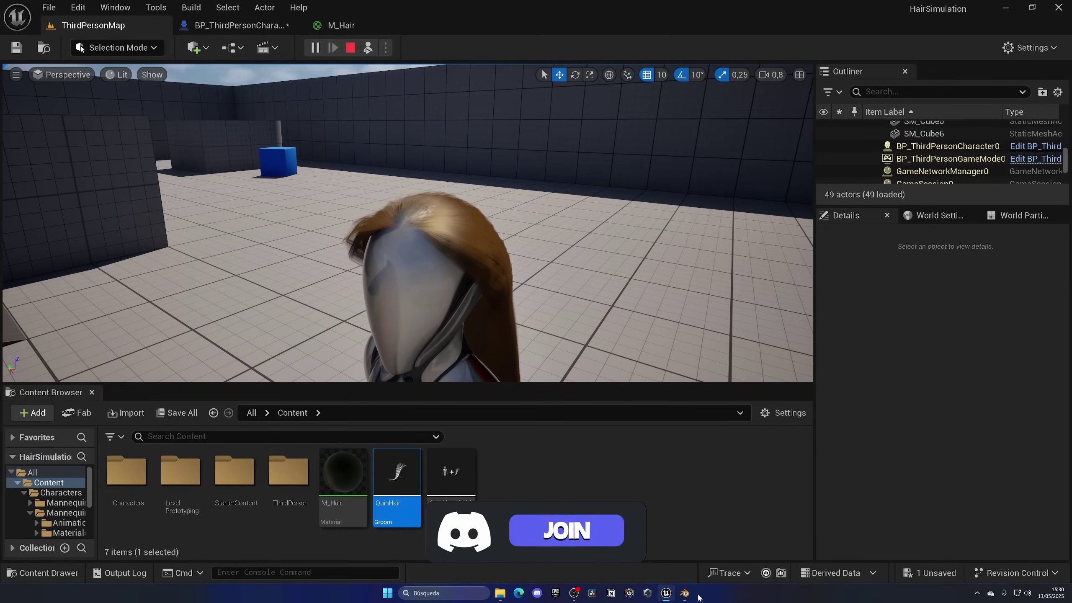
Switch to Blender to view the original particle hair from another angle, and return to Unreal.
{"action": "left_click", "coordinate": [685, 593]}
{"action": "middle_click_drag", "start_coordinate": [478, 295], "coordinate": [462, 269]}
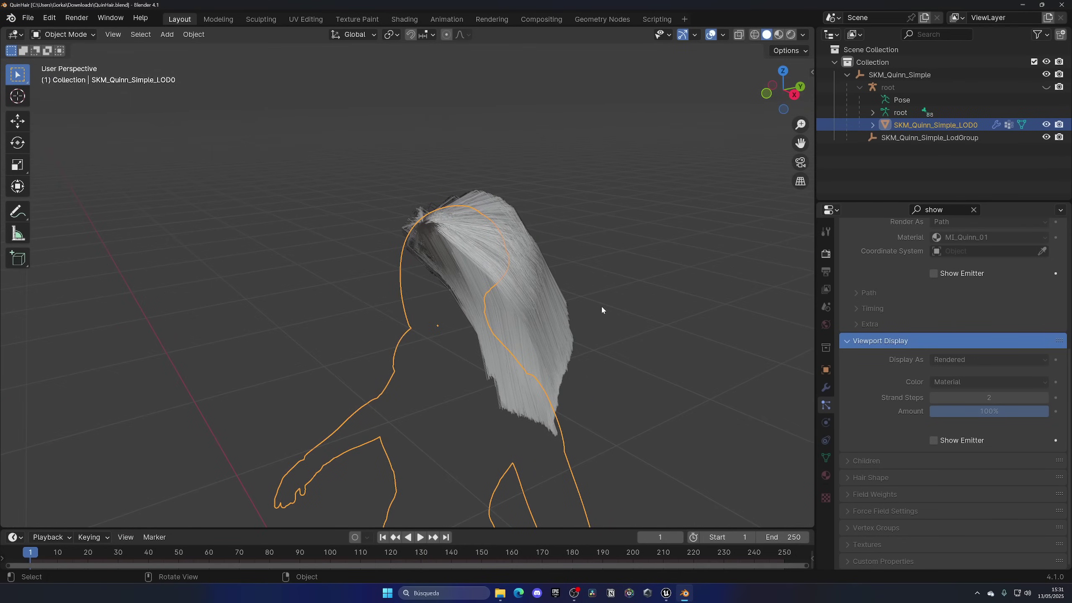
{"action": "left_click", "coordinate": [667, 593]}
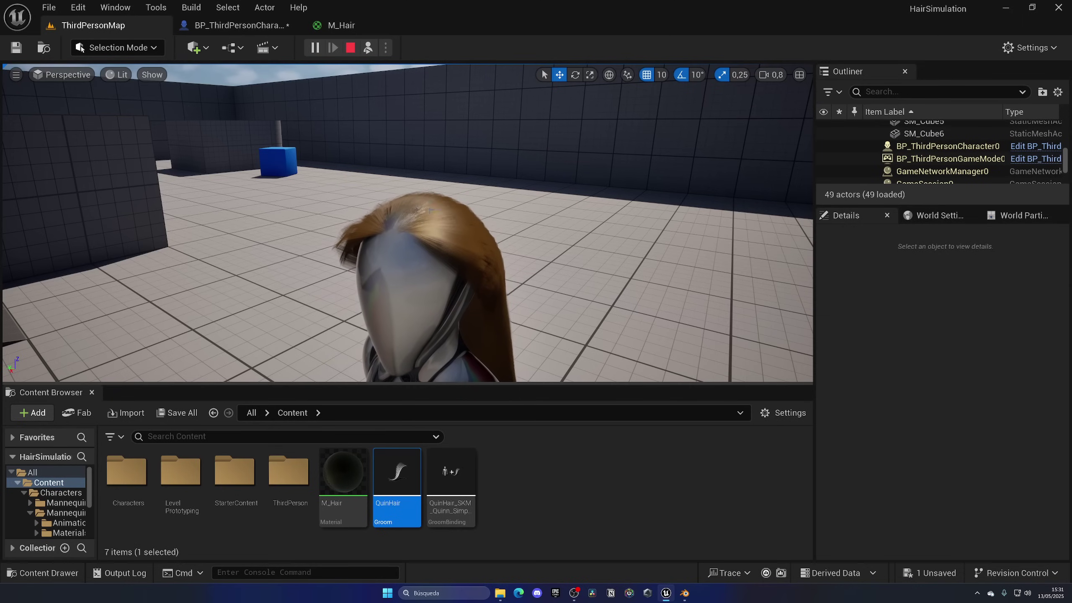